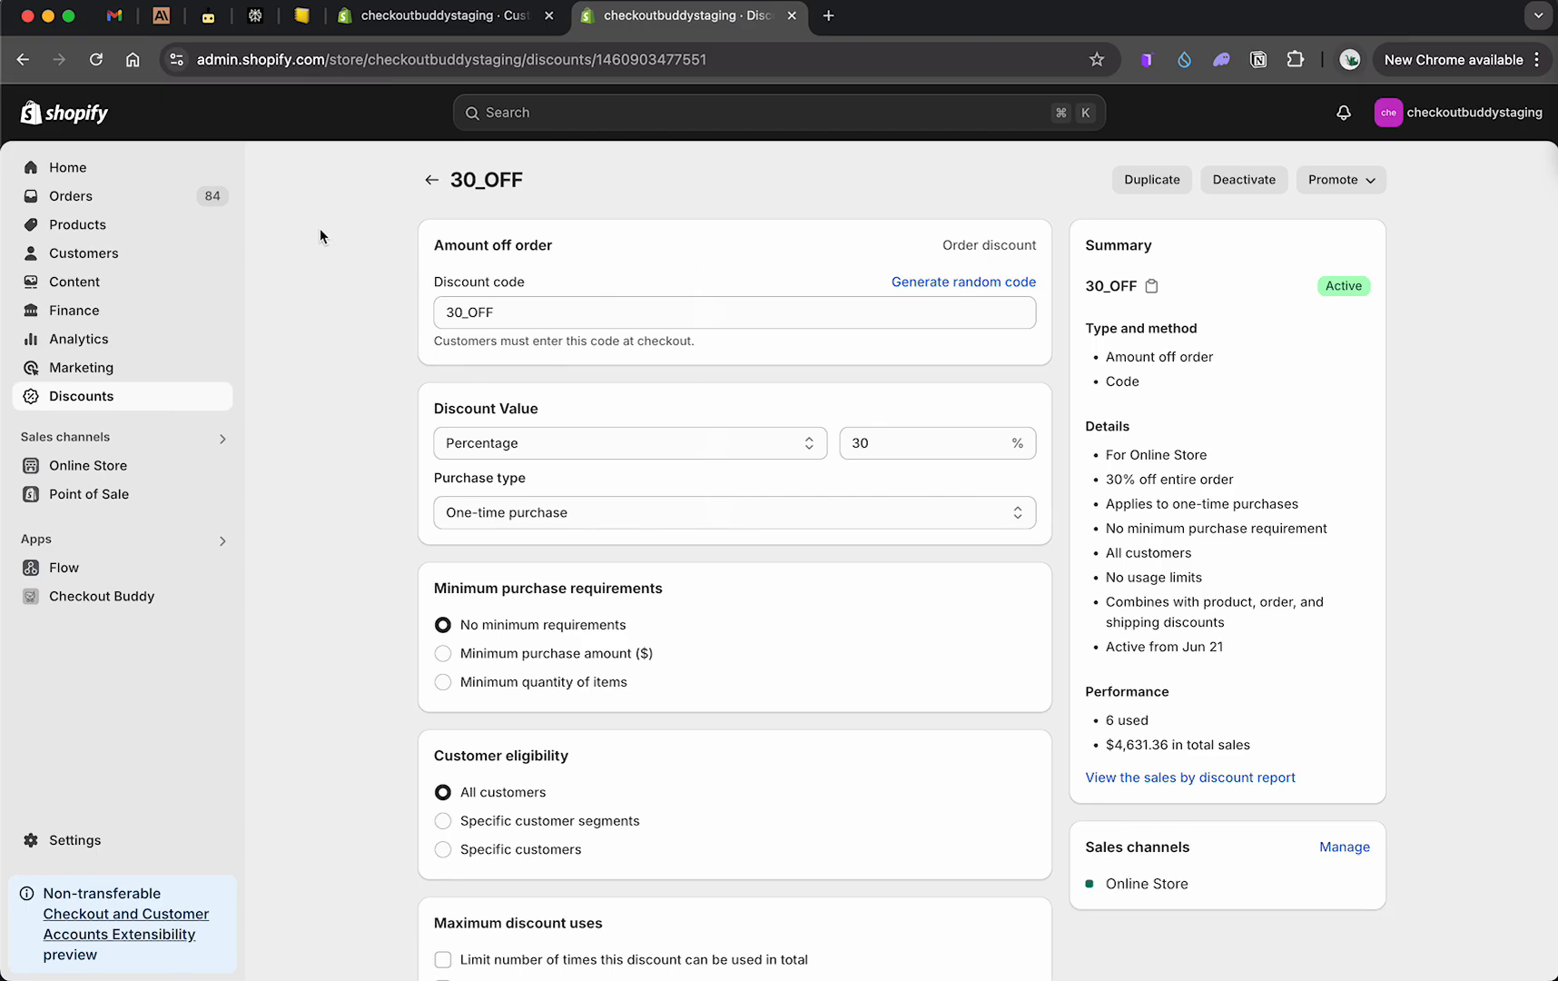
Step: Open the Checkout Buddy app and start a new Checkout blocker/validator customization, searching the catalog for checkout
click(133, 597)
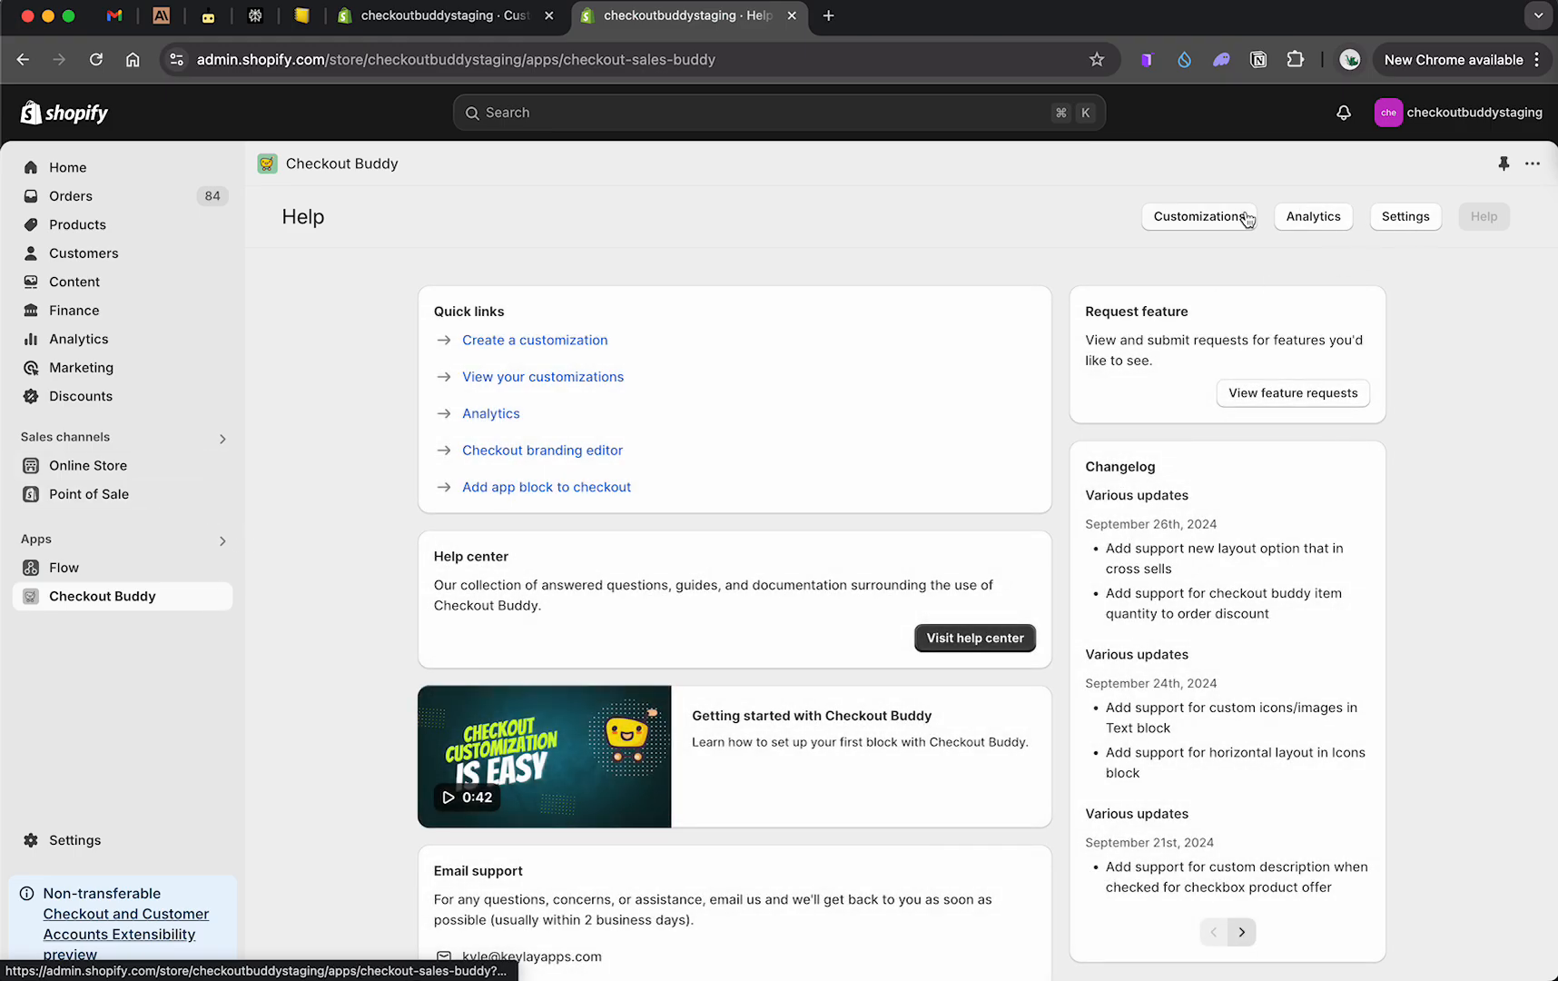
click(1246, 217)
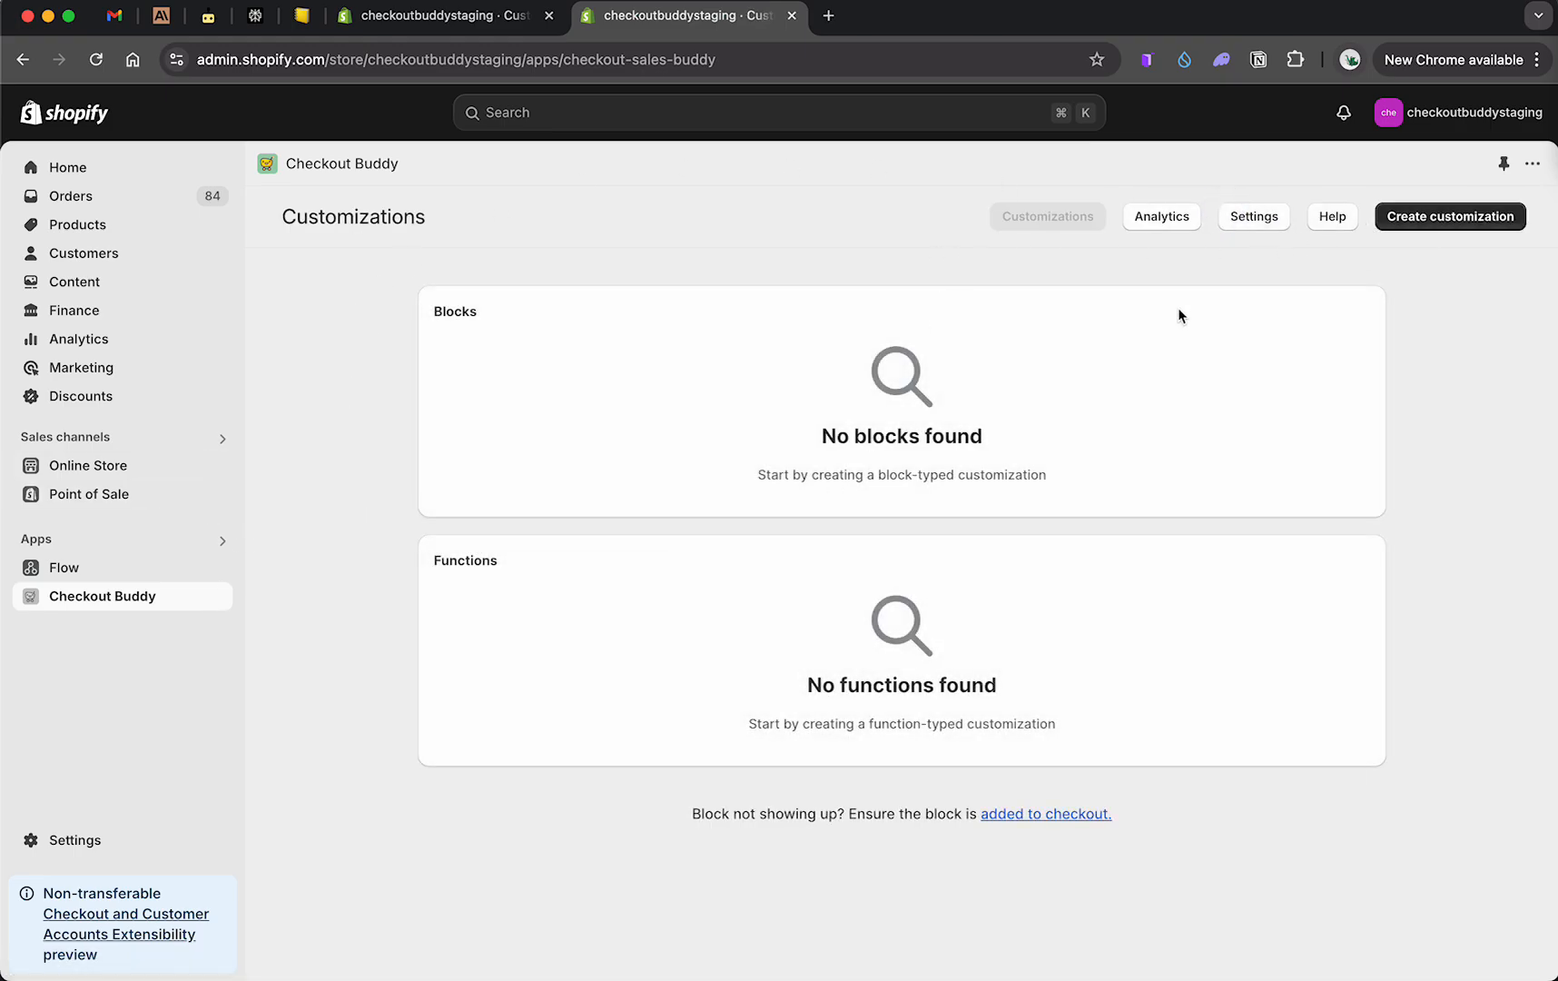
click(1440, 222)
click(459, 326)
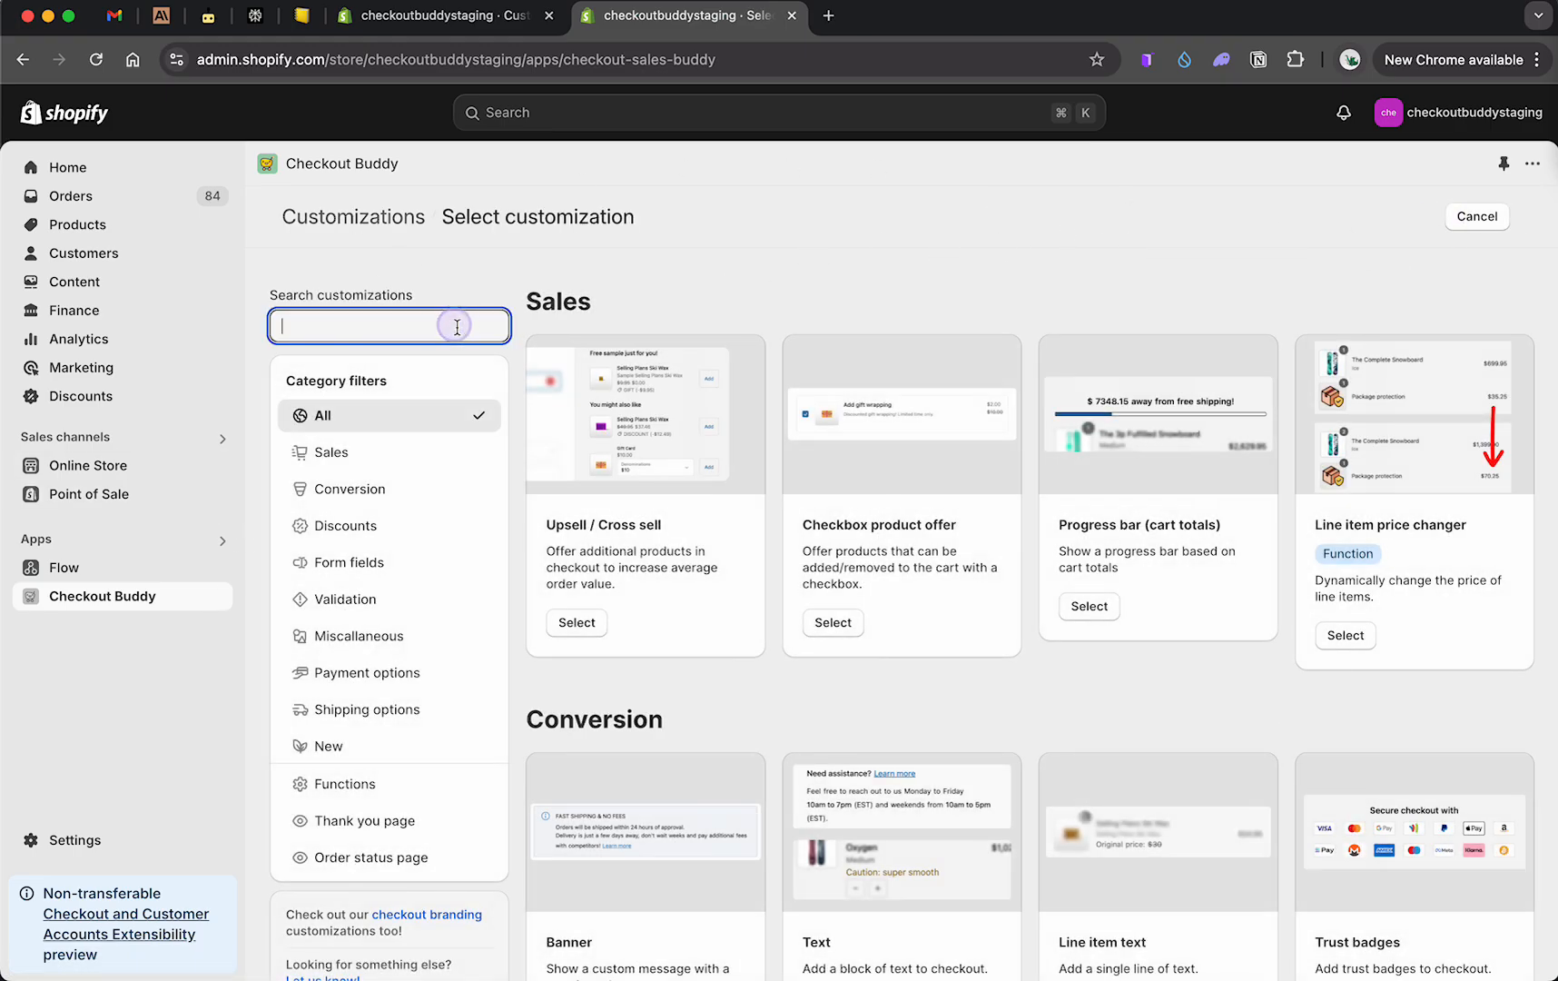
text(checkout)
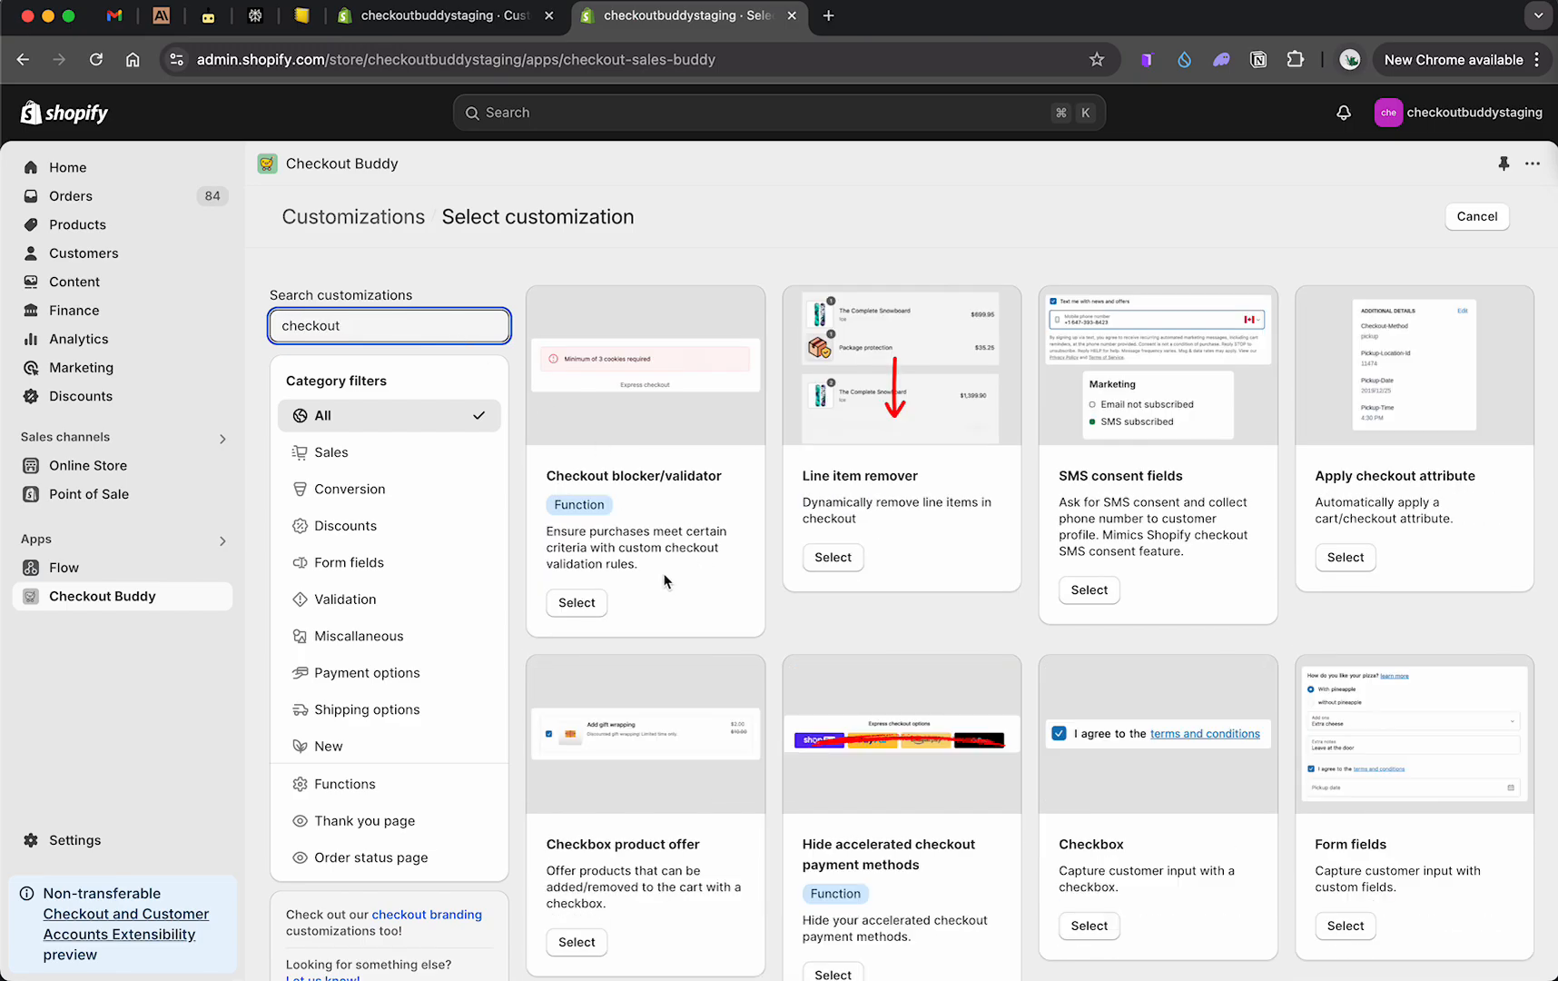
click(577, 604)
Step: Name the validator demo and set its error message to "Too many items in cart for discount code"
click(564, 375)
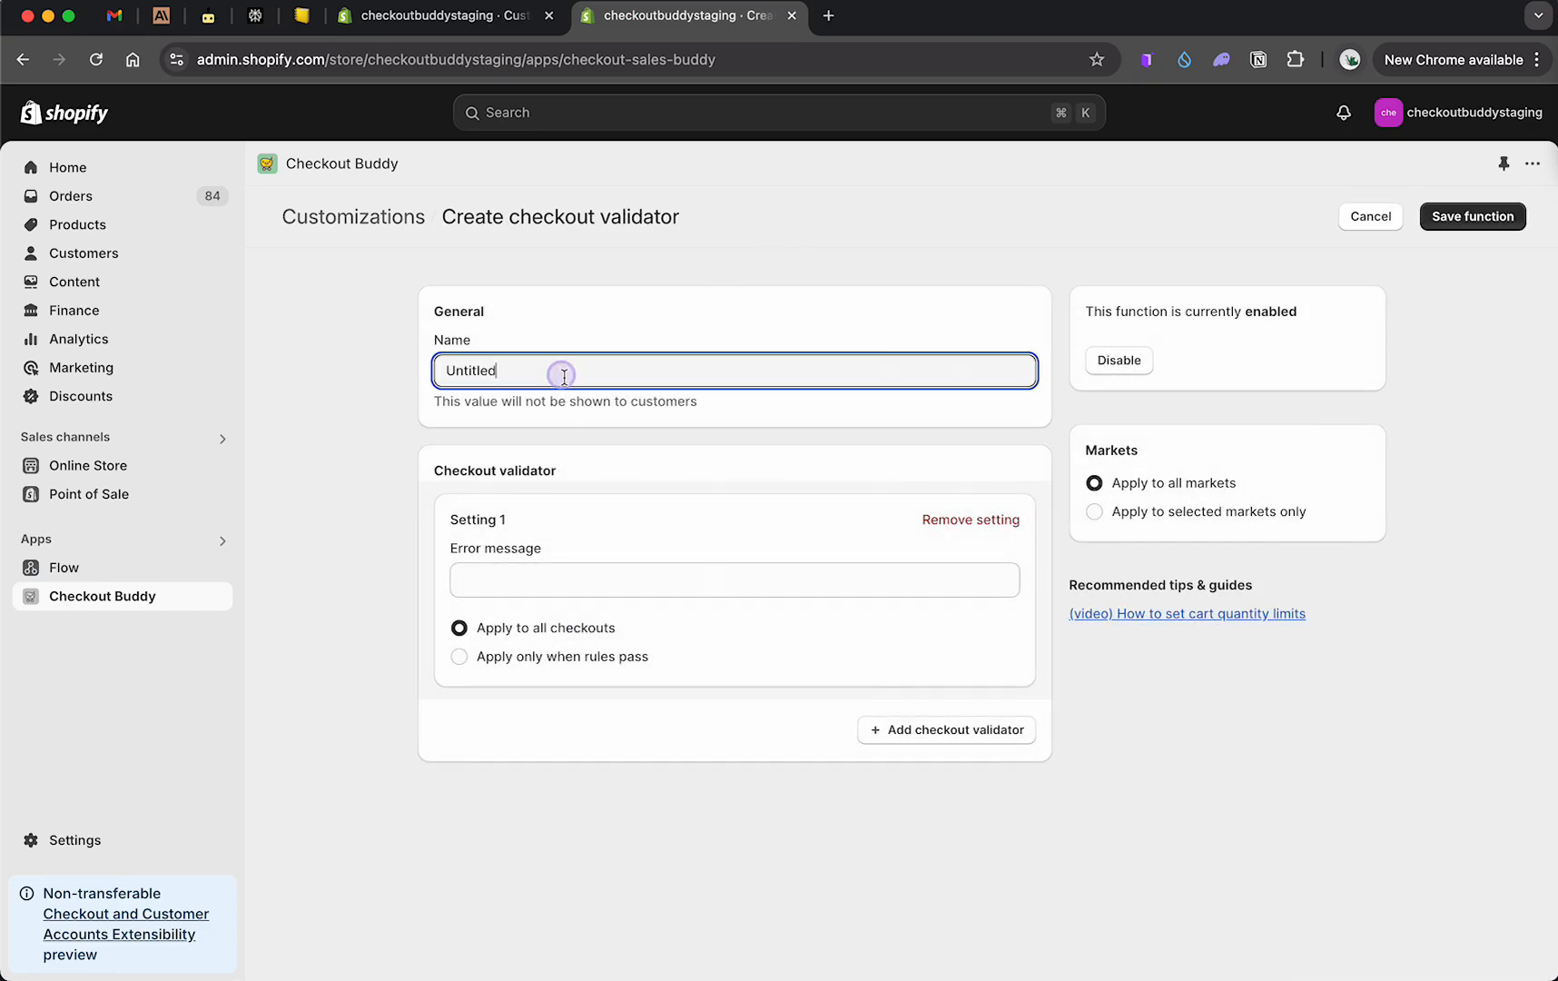
double_click(564, 377)
text(demo)
click(510, 572)
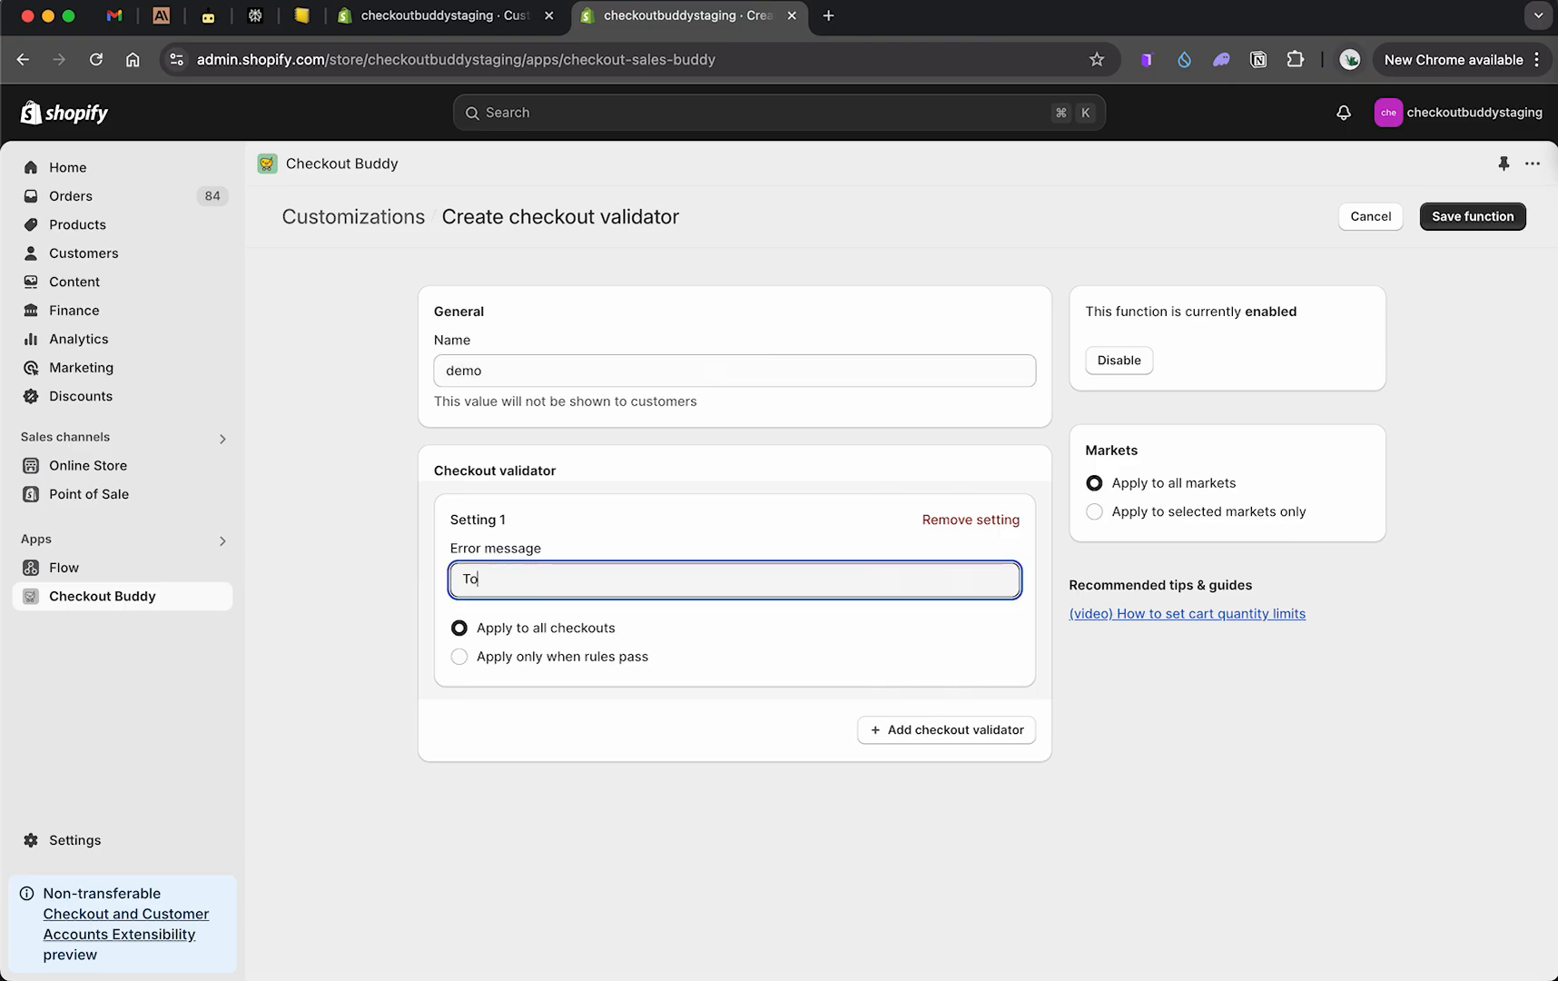
text(Too many)
key(super+a)
text(To)
Step: Apply the validator only when rules pass and add a Cart attribute key, value rule
click(534, 657)
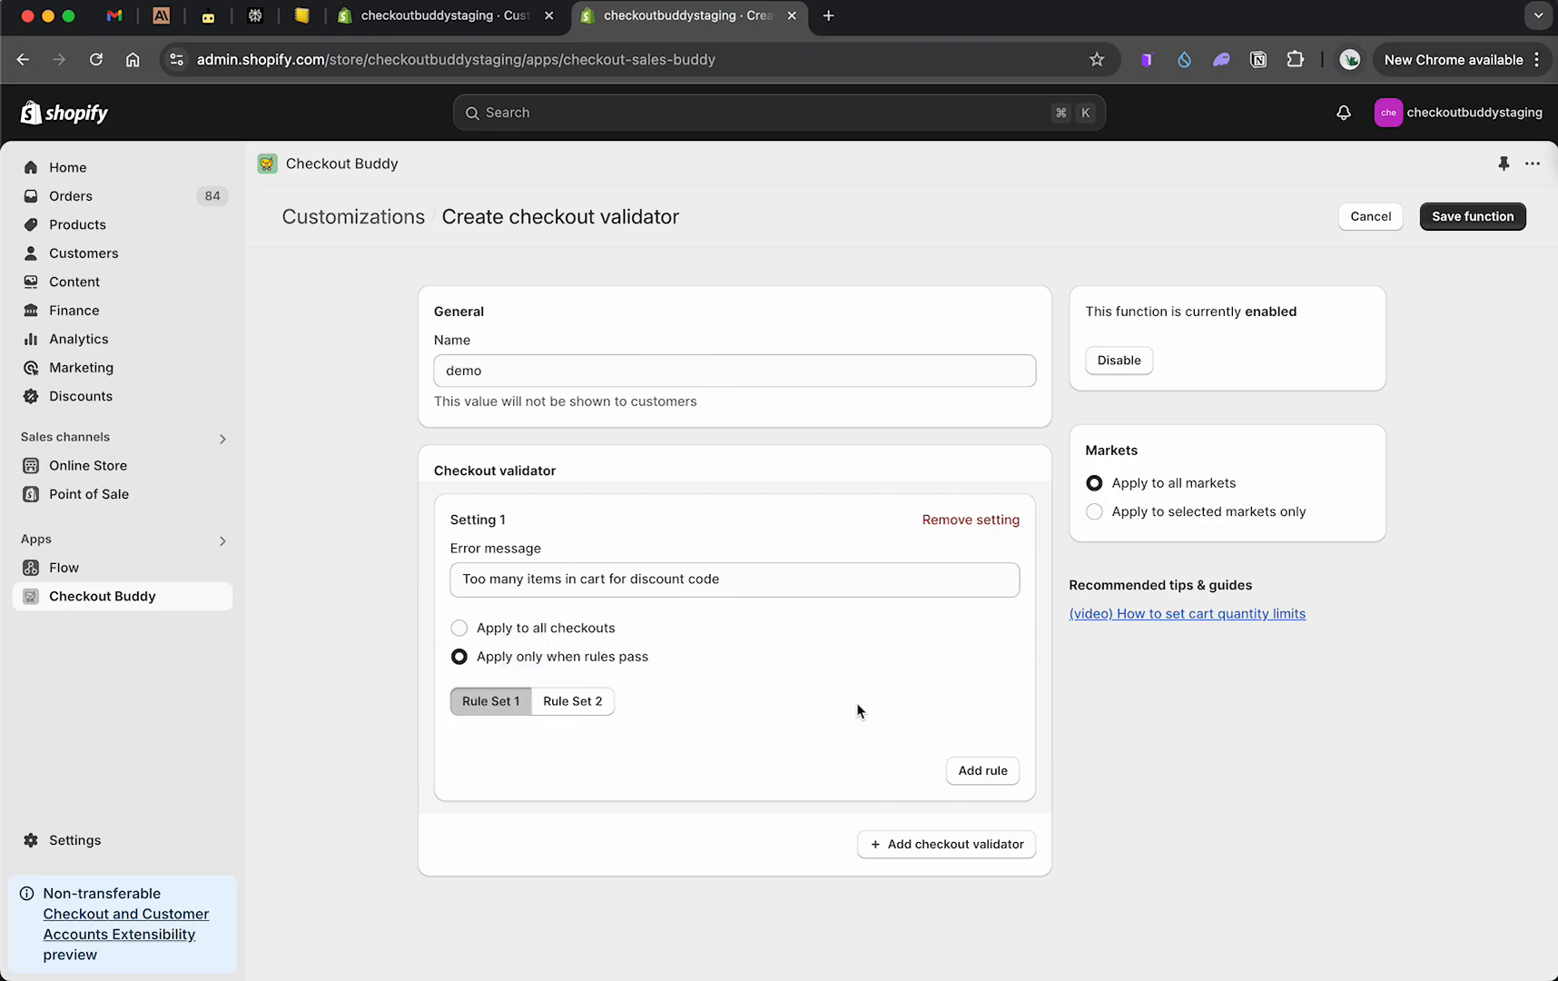
click(979, 771)
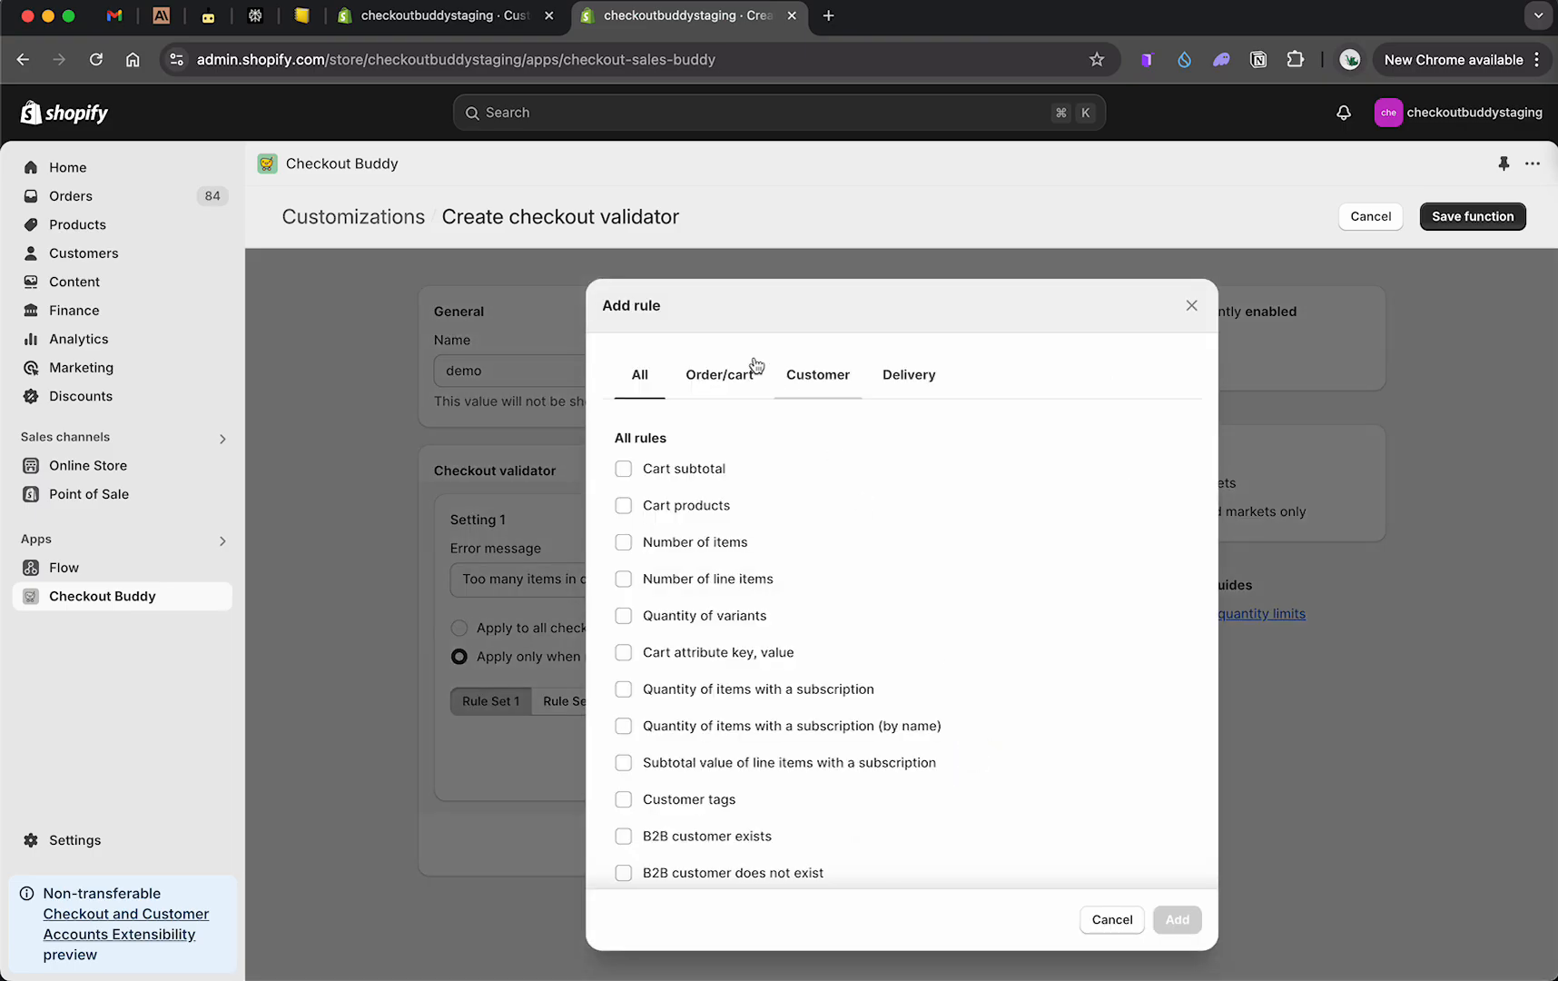
click(692, 650)
click(1176, 919)
scroll(636, 736, down, 3)
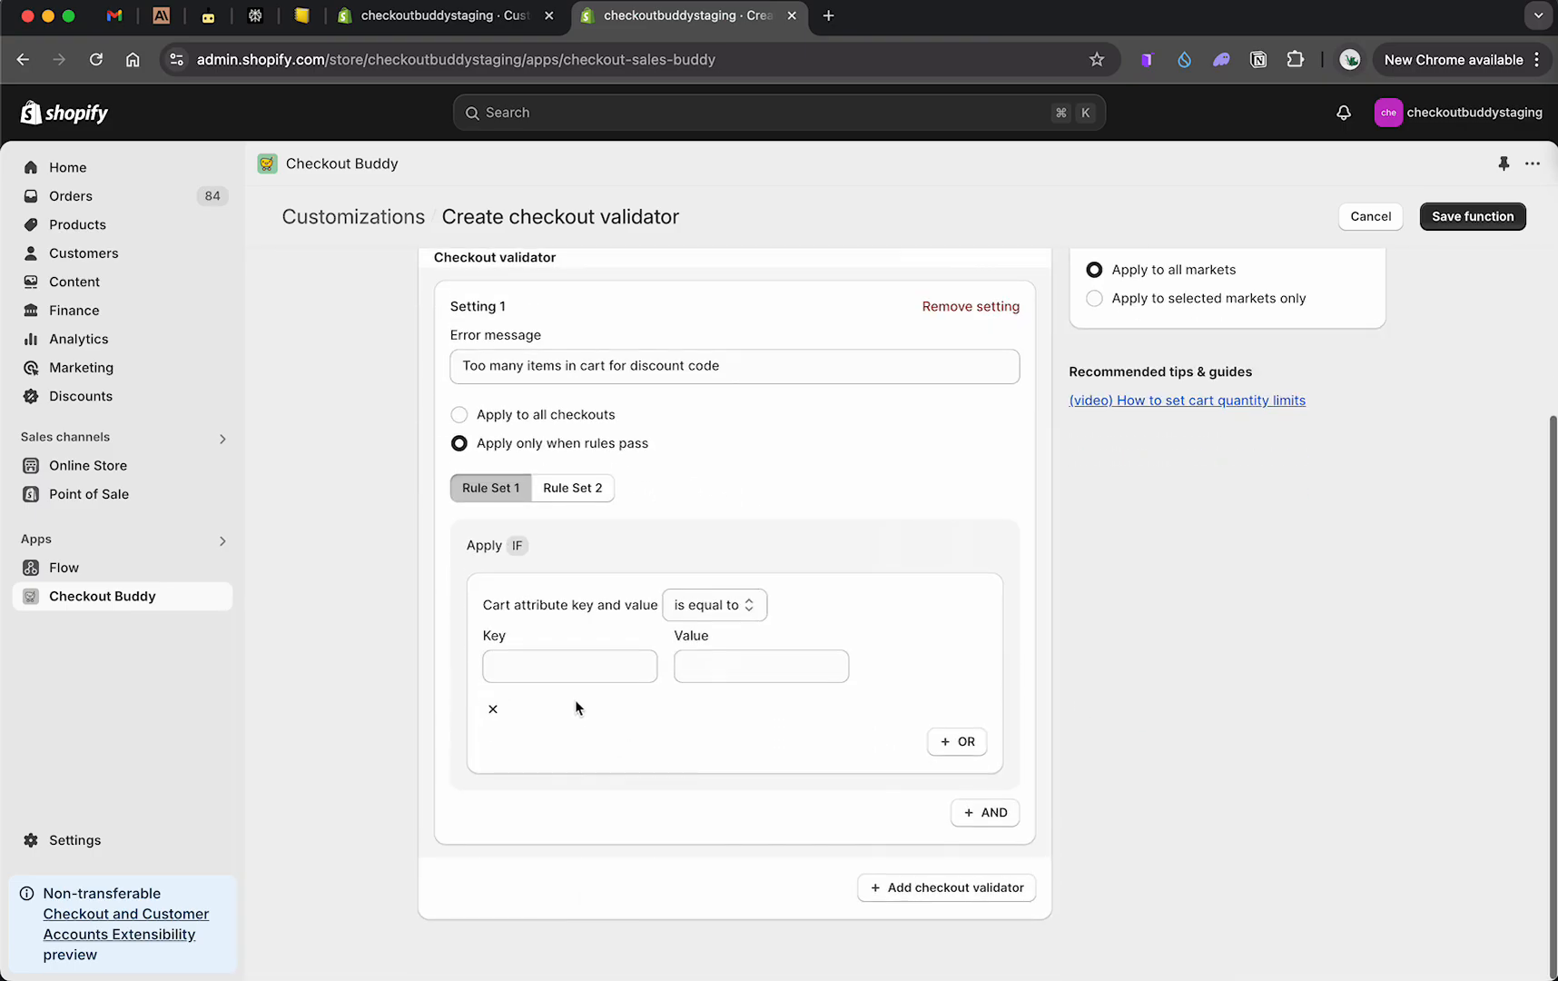
Step: Set the cart attribute rule's key to trigger-test and value to applied, copy the key, and save the function
click(561, 672)
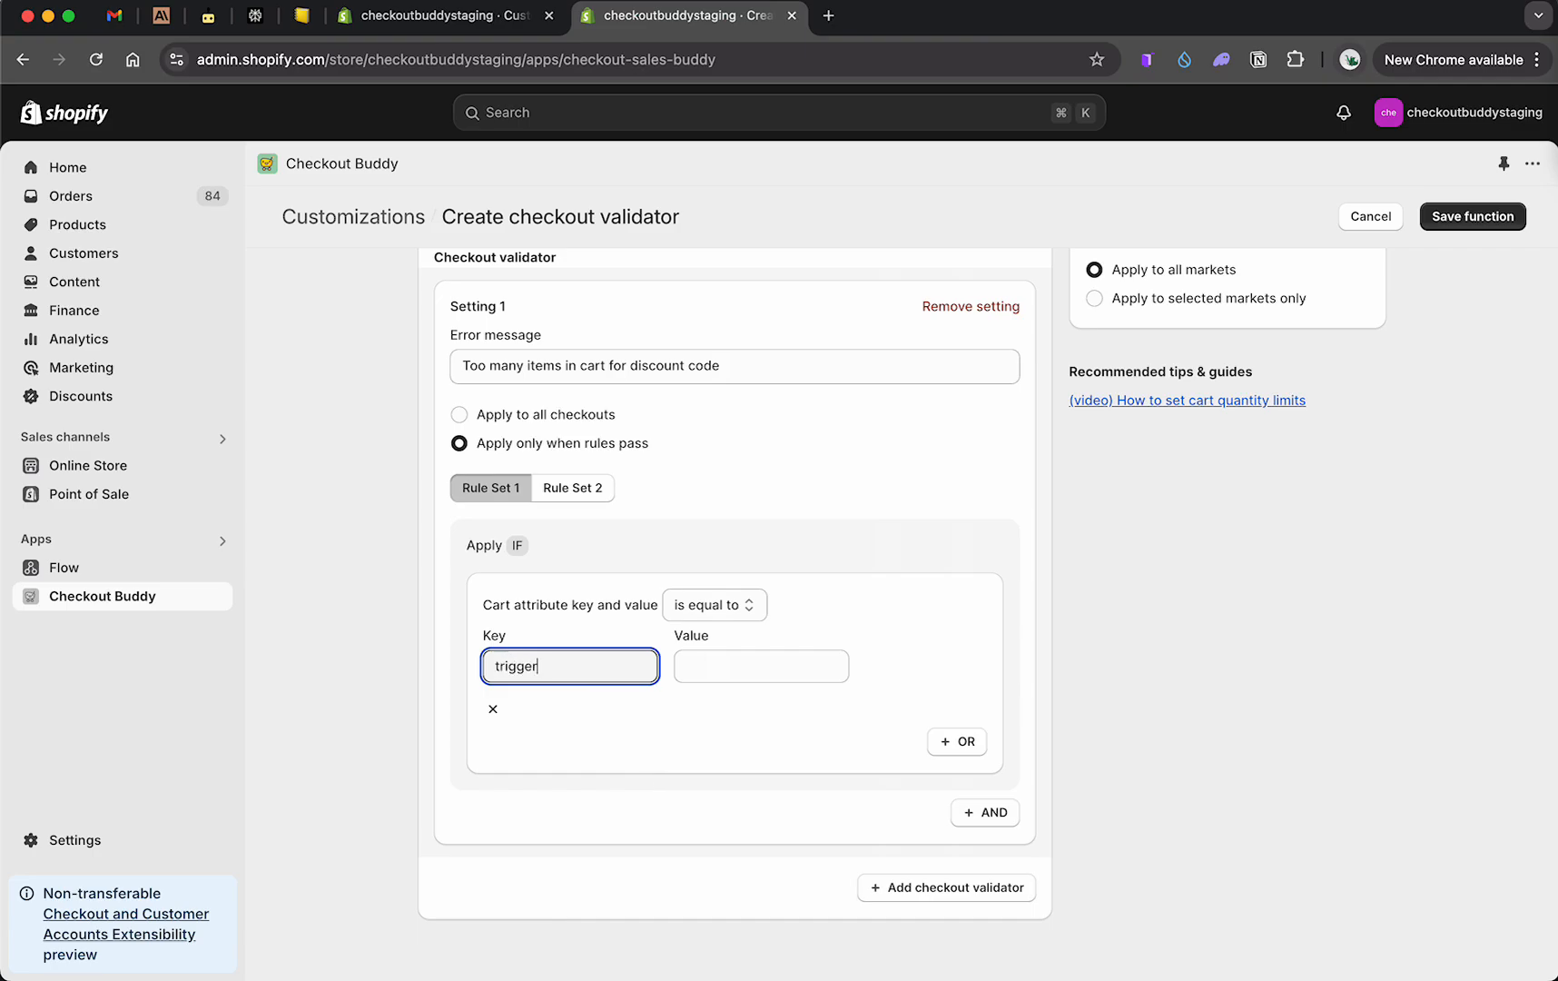
text(trigger-test)
key(Tab)
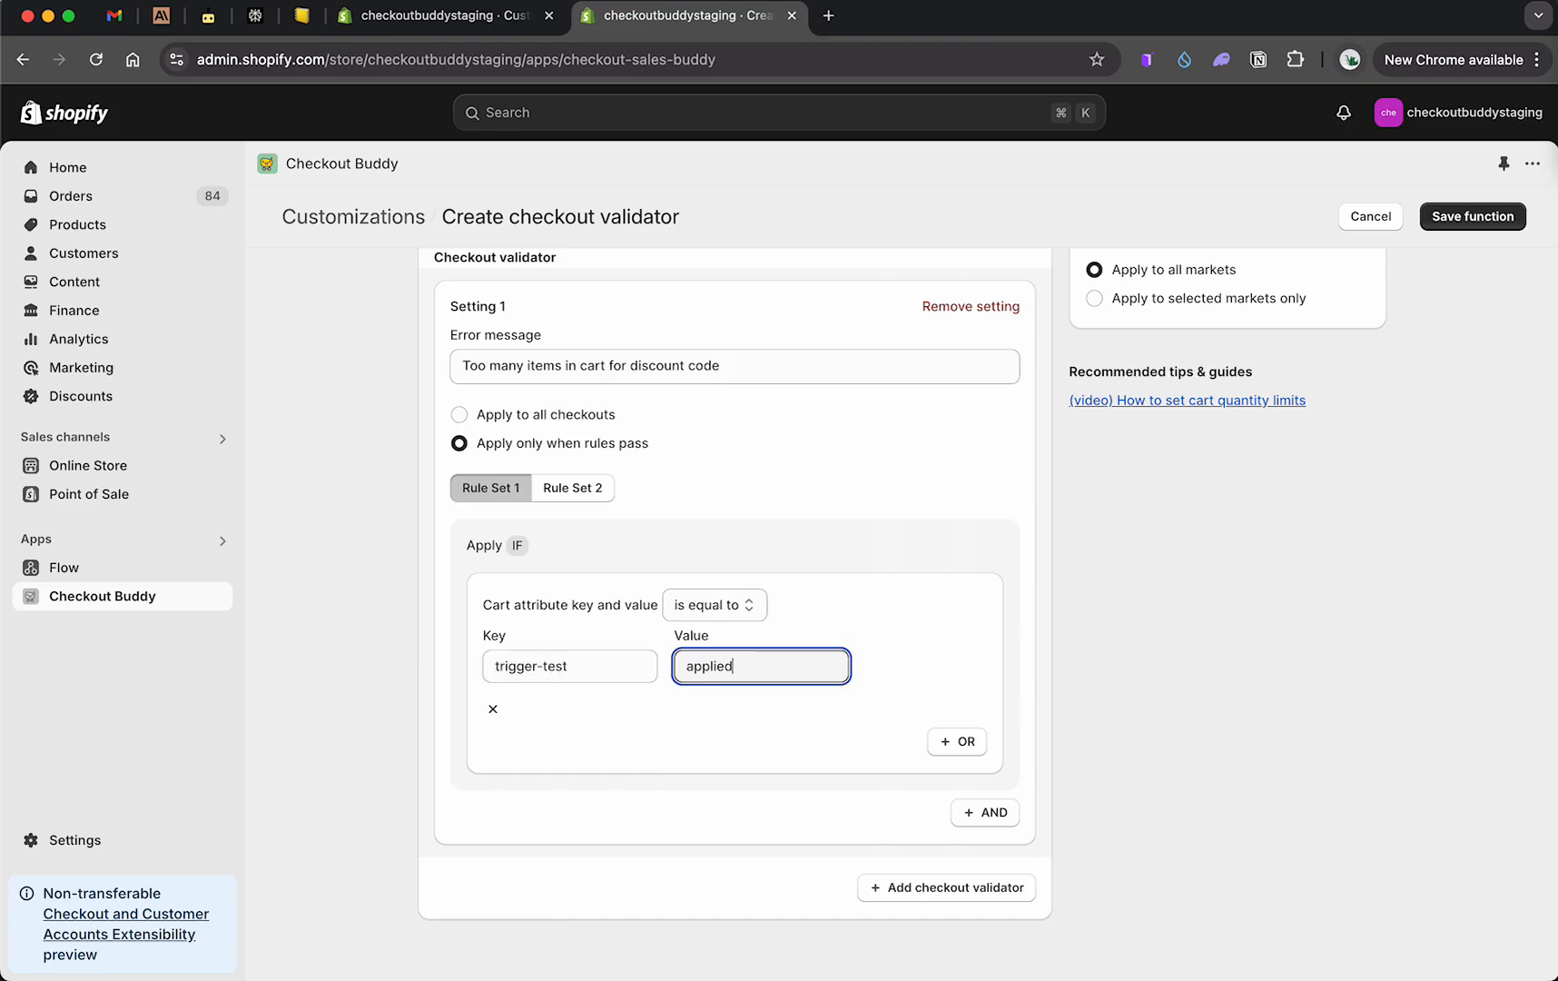
double_click(598, 658)
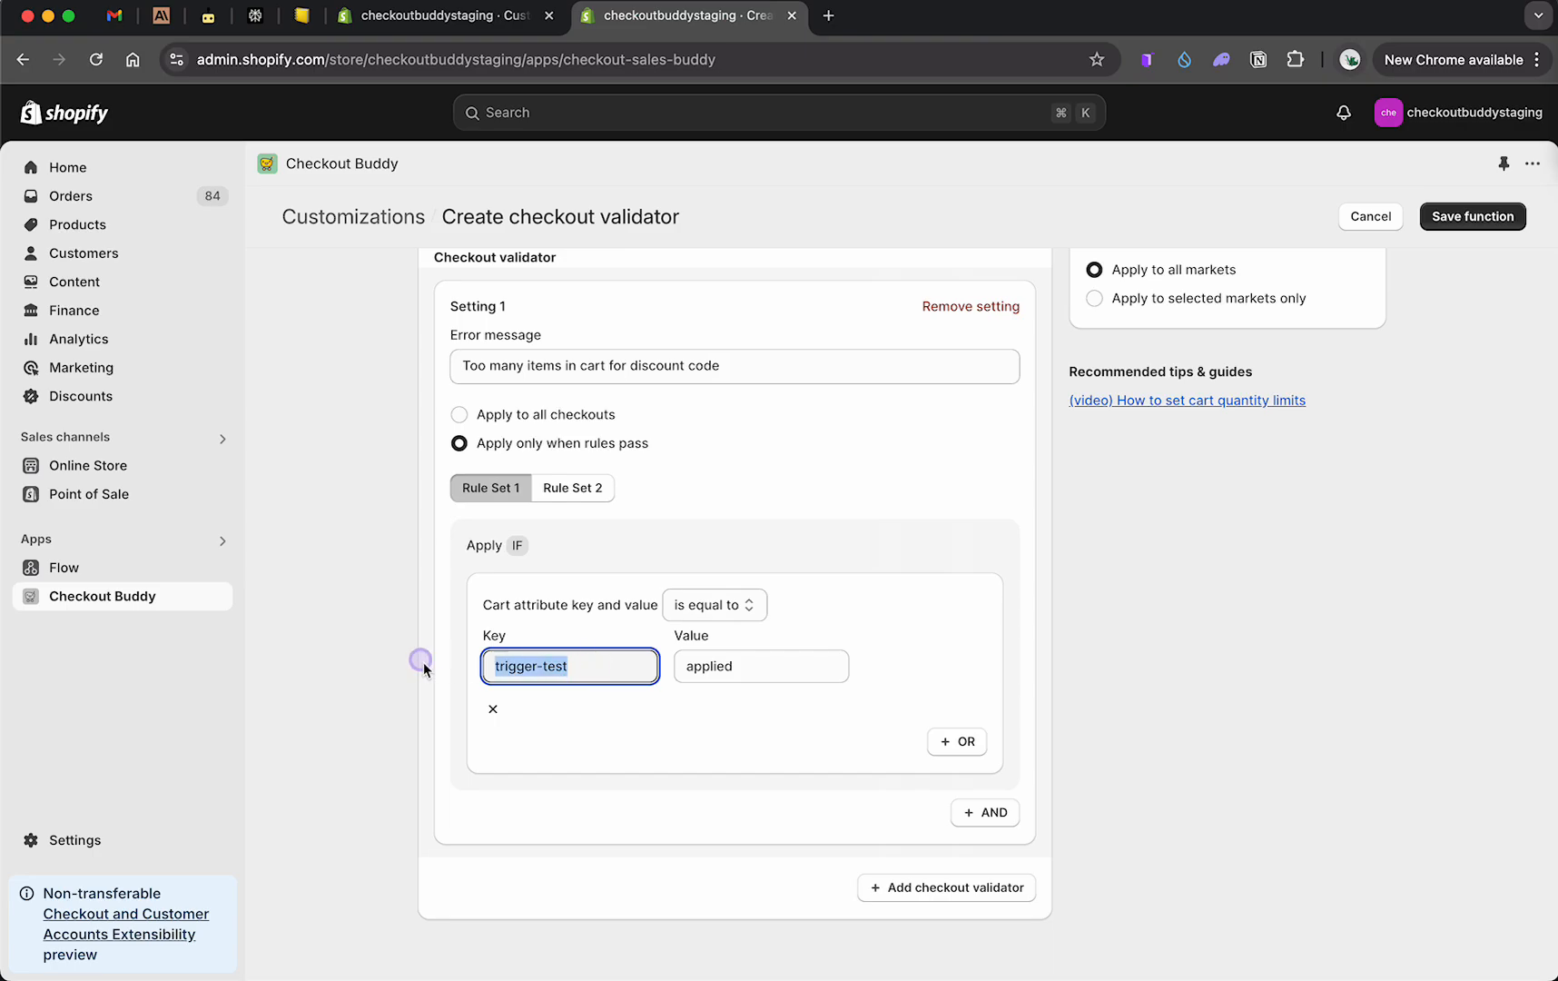
click(1471, 216)
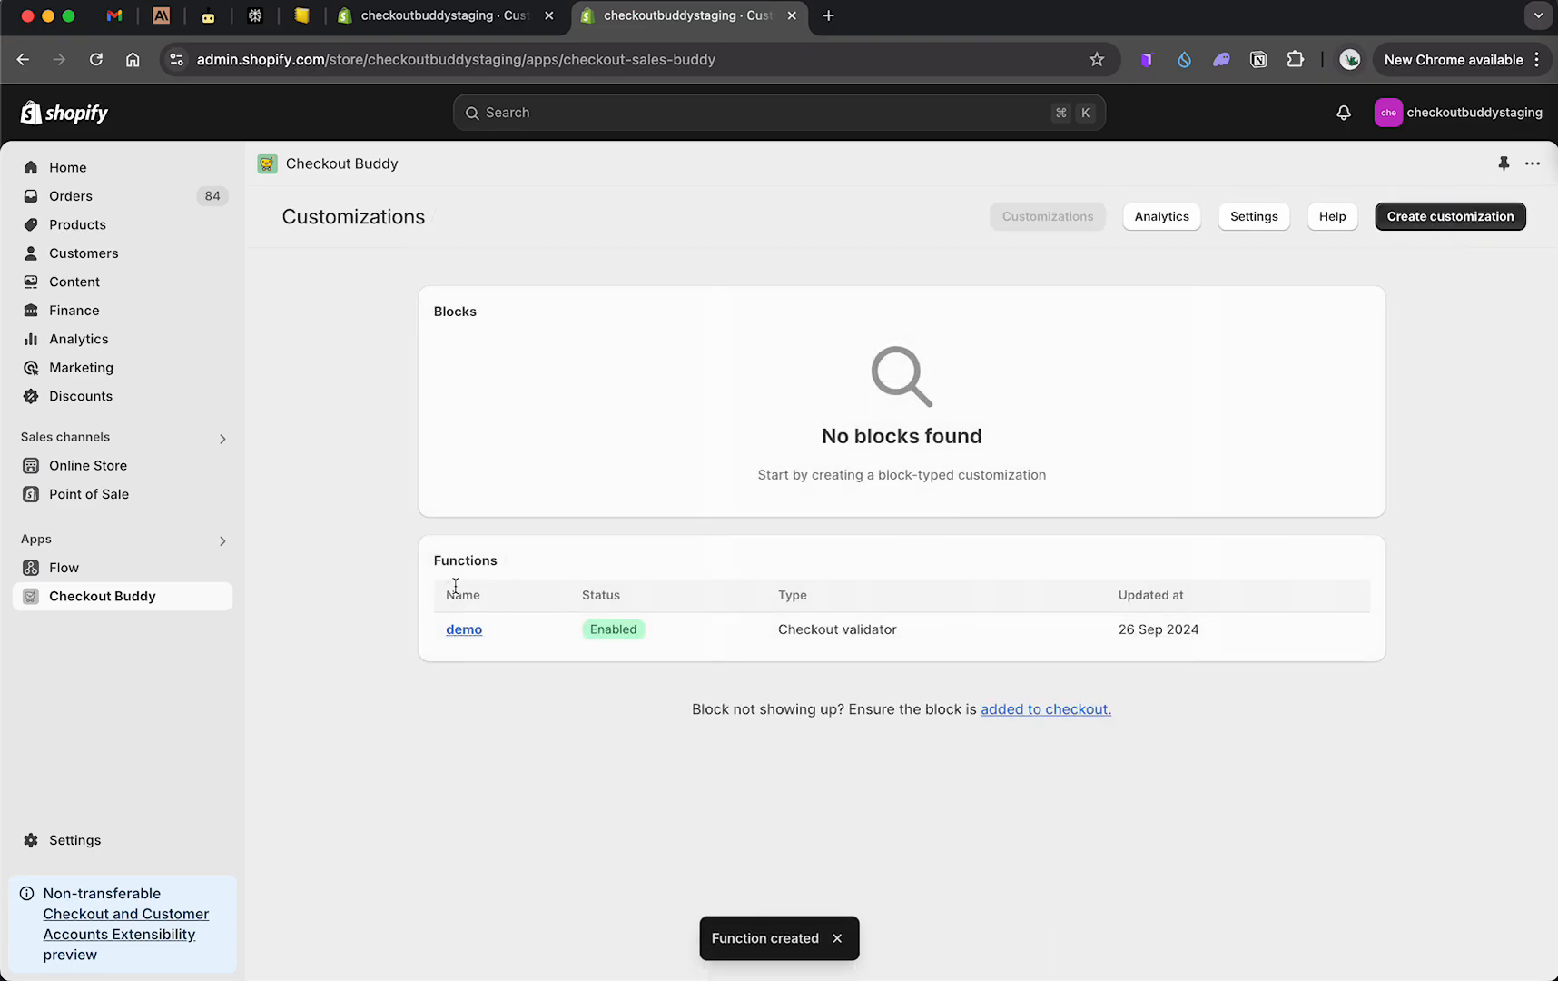
Step: Create a new Apply checkout attribute block customization by searching the catalog for apply checkout
click(1451, 215)
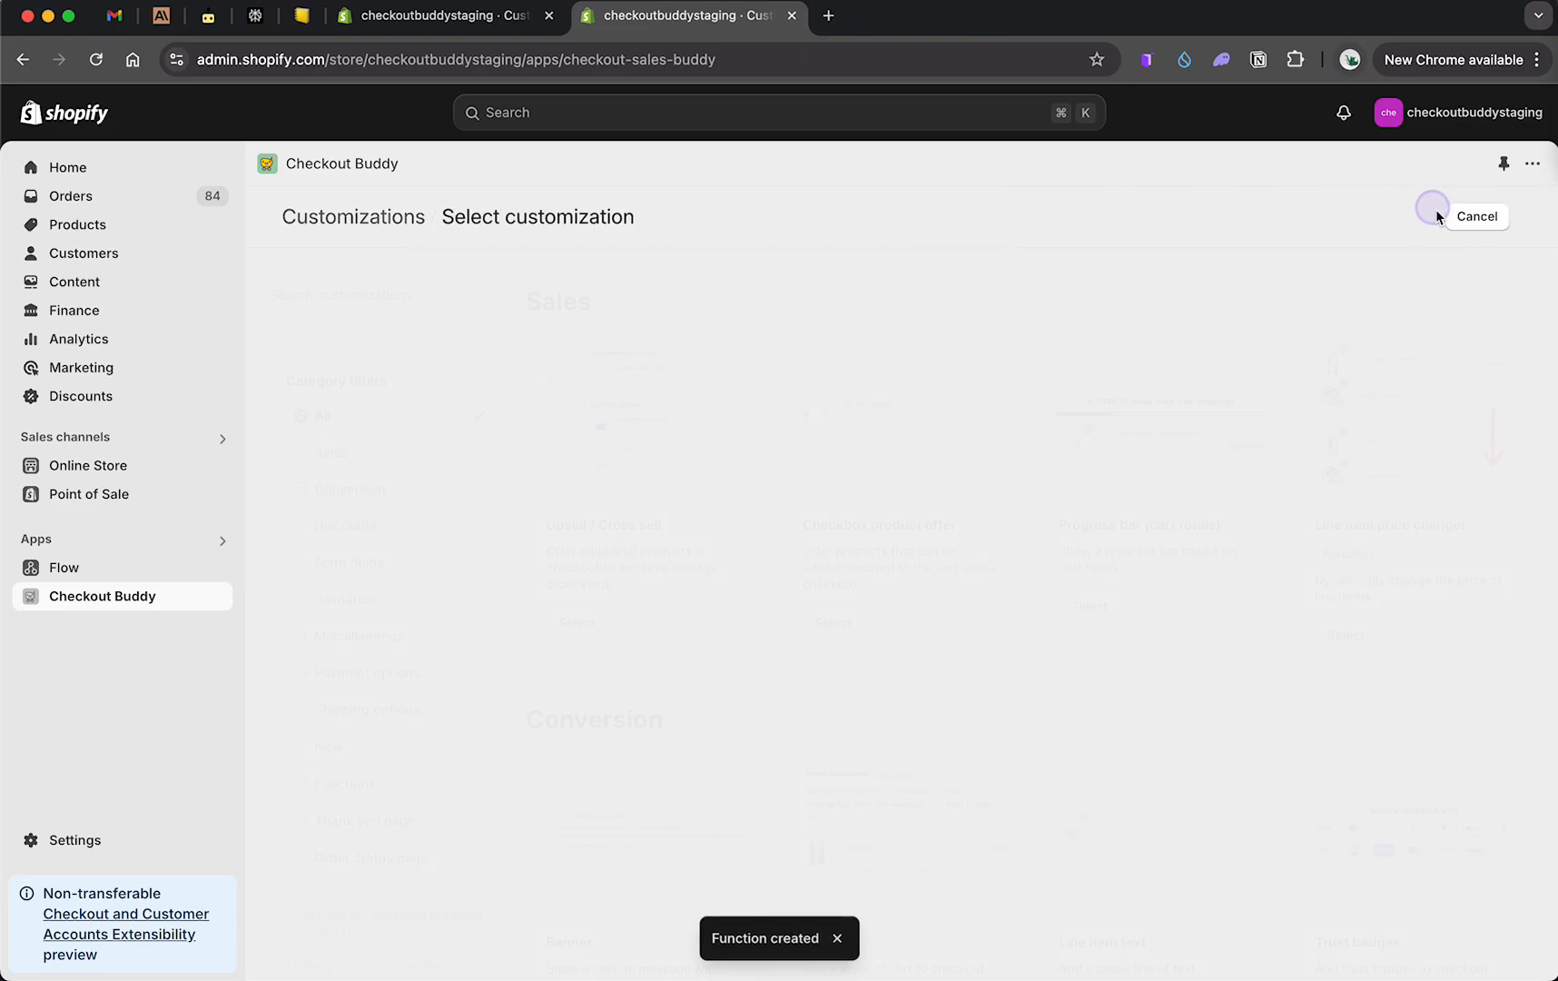
click(382, 325)
text(apply checkout)
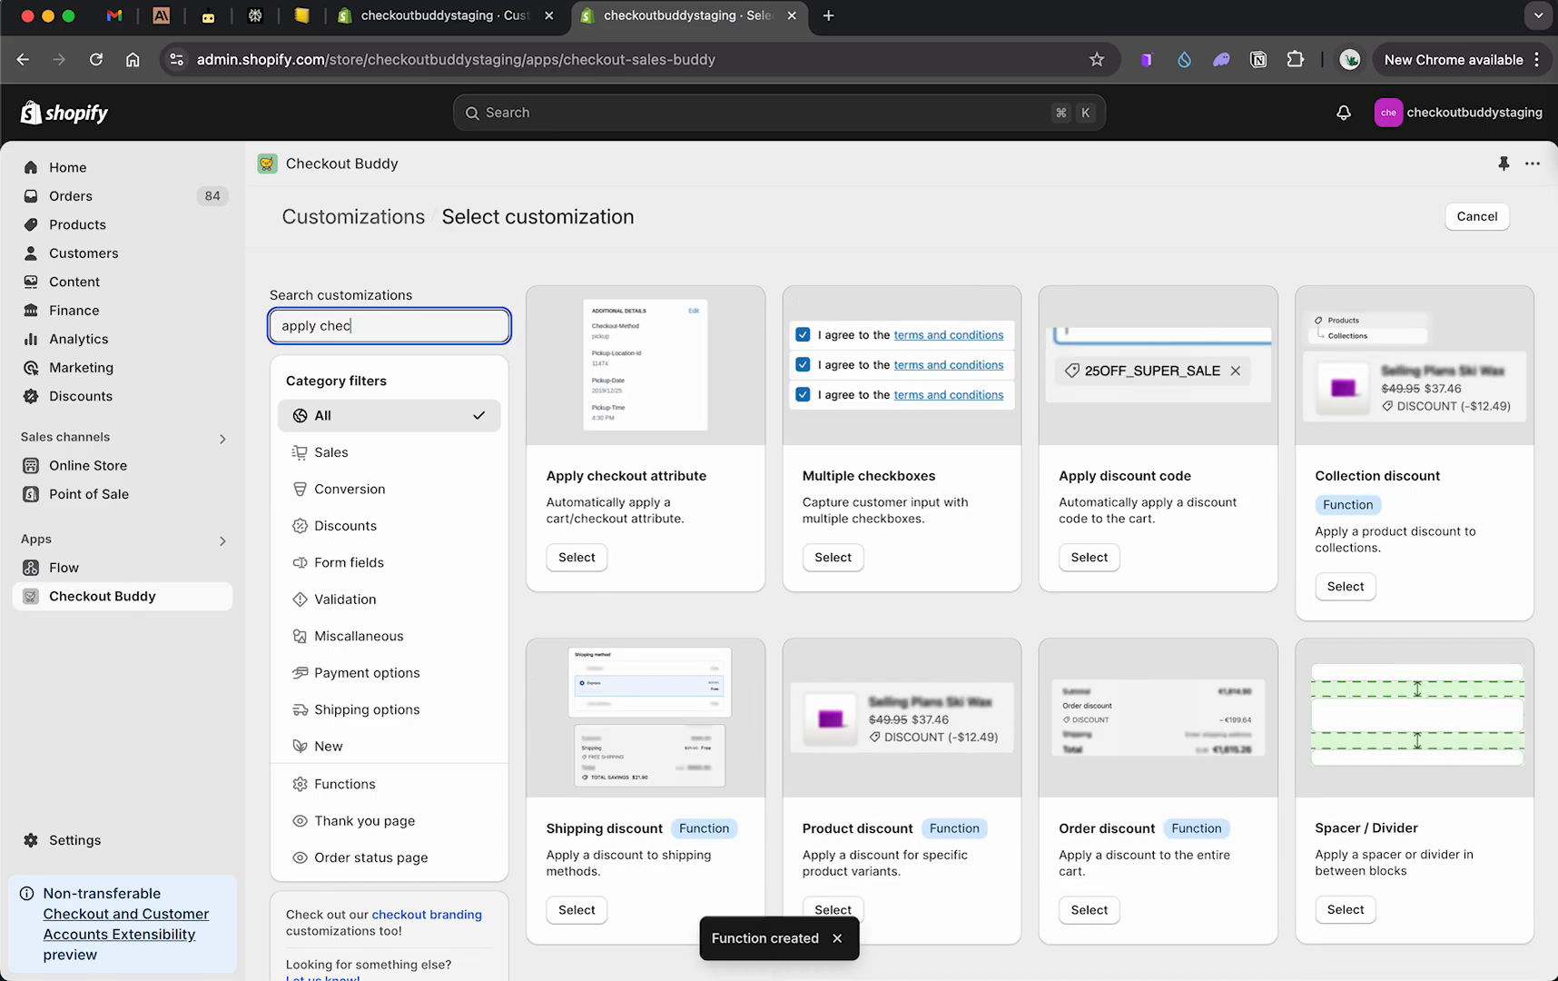
click(600, 558)
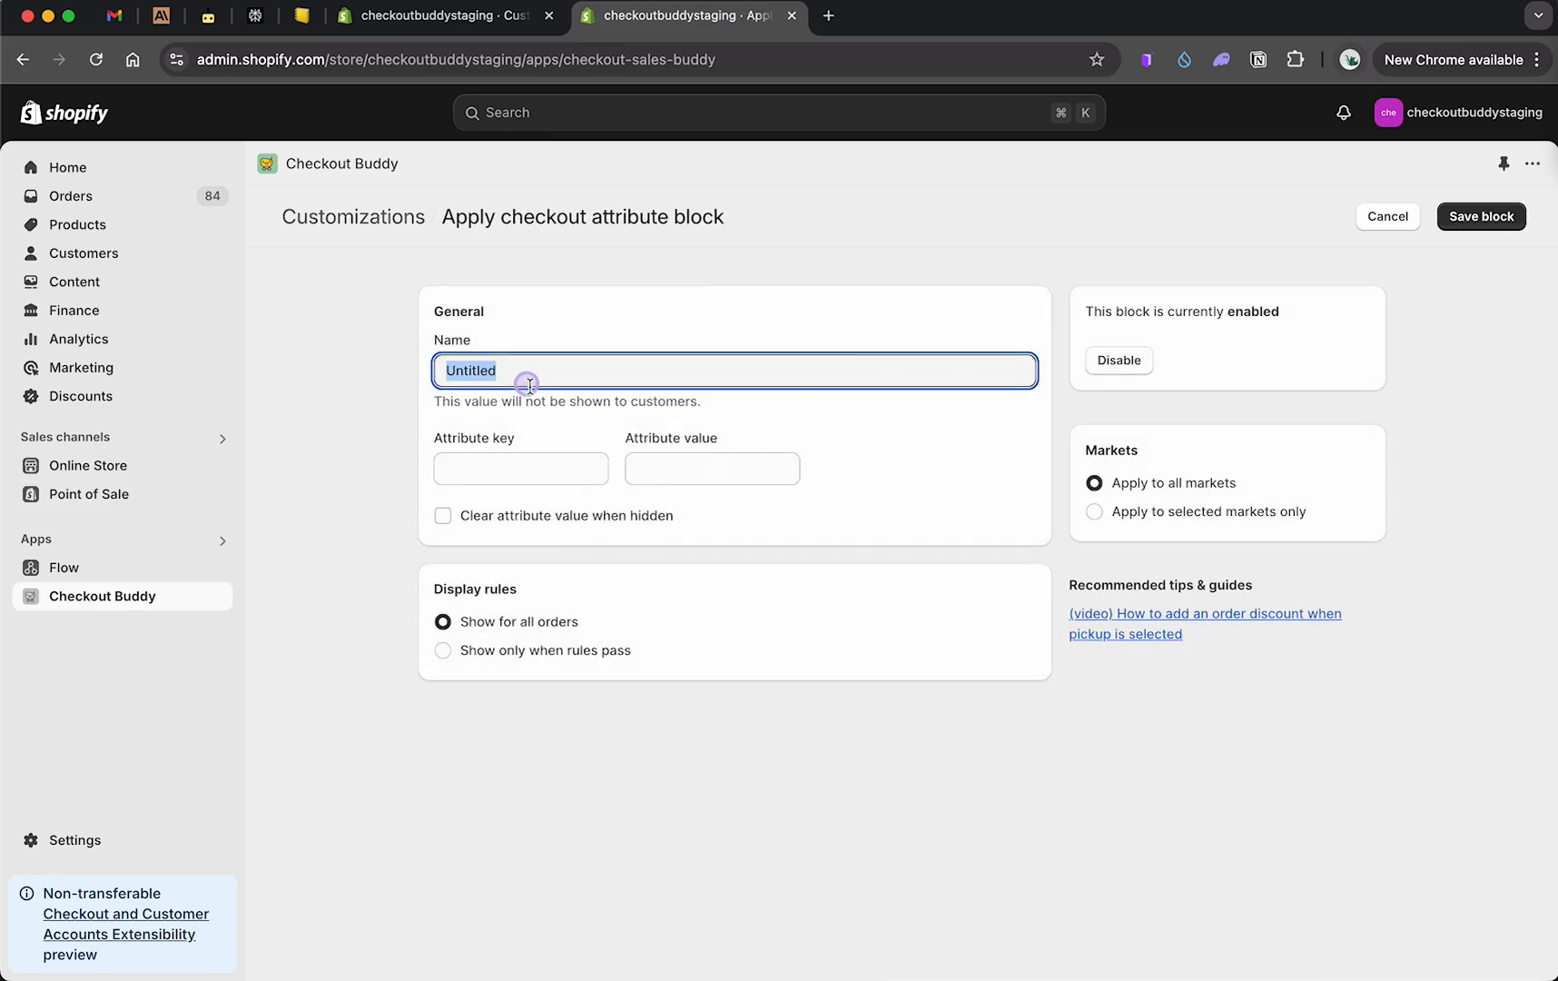
Step: Name the block demo part 2 and set its attribute key to trigger-test and attribute value to applied
text(demo part)
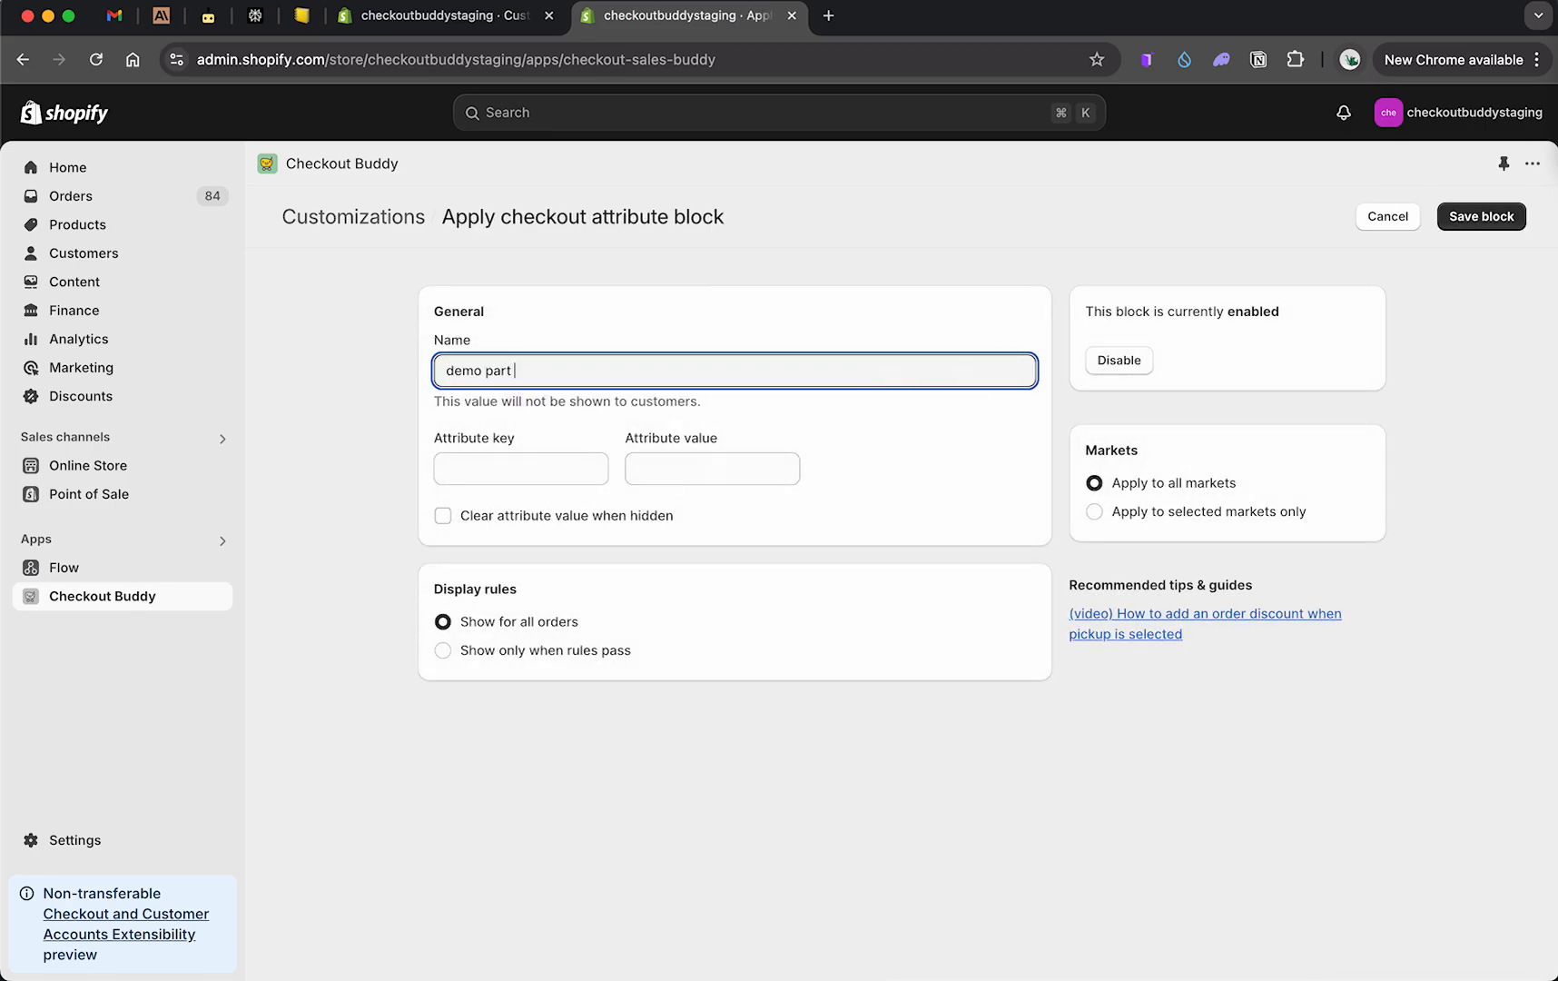
text( 2)
click(515, 467)
text(trigger-test)
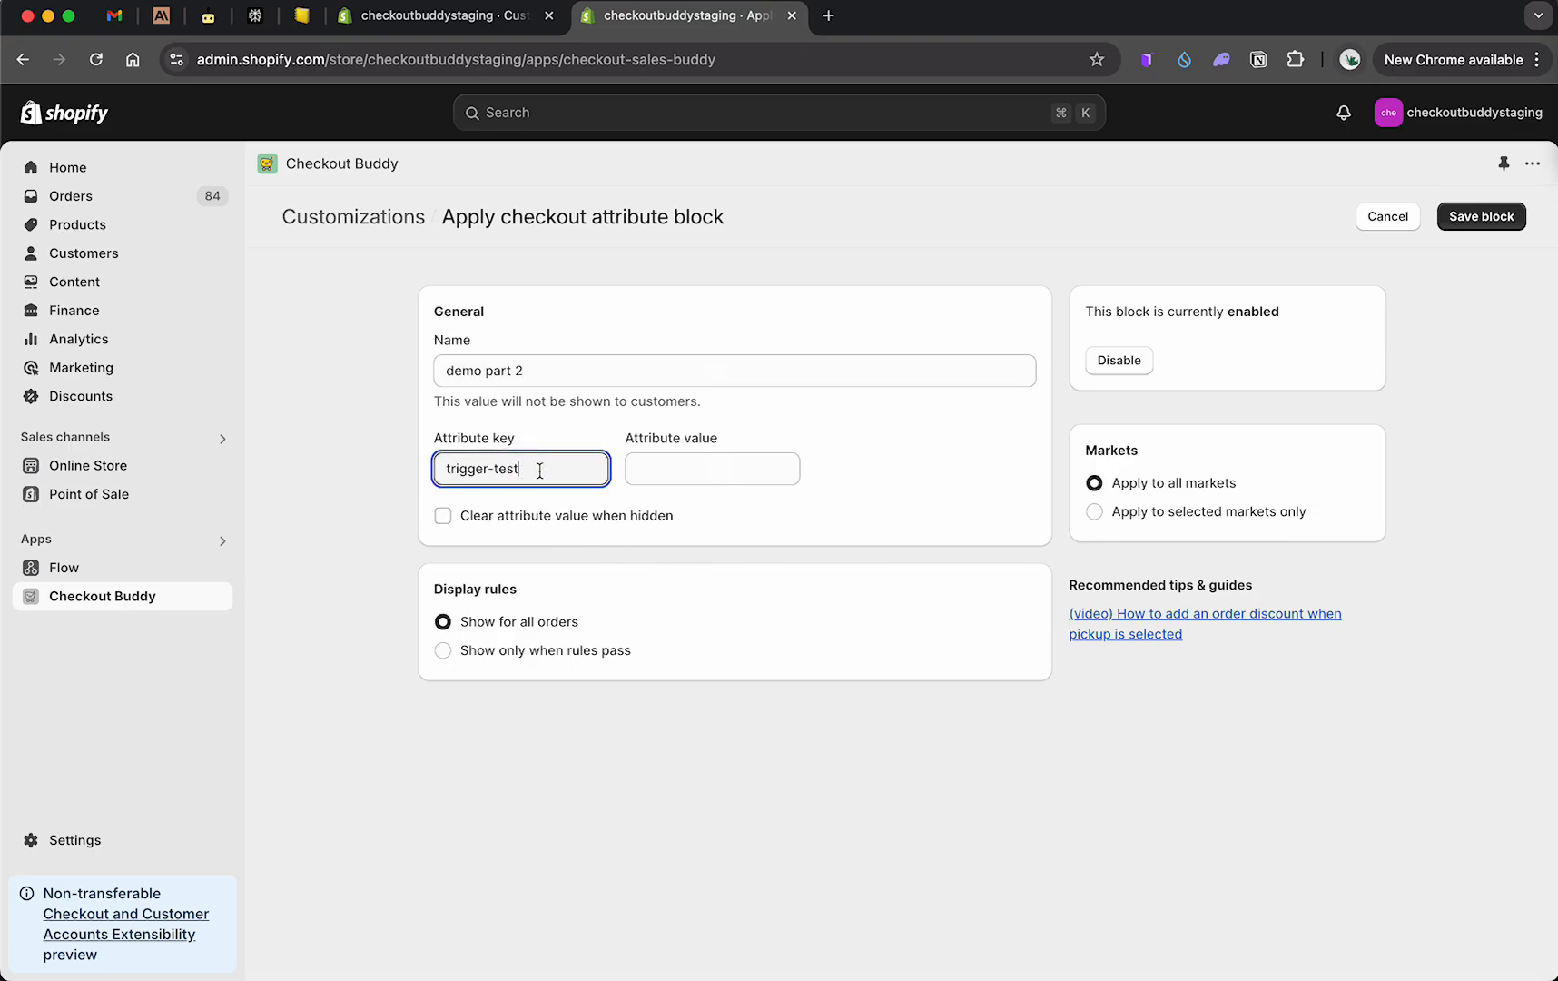
click(678, 473)
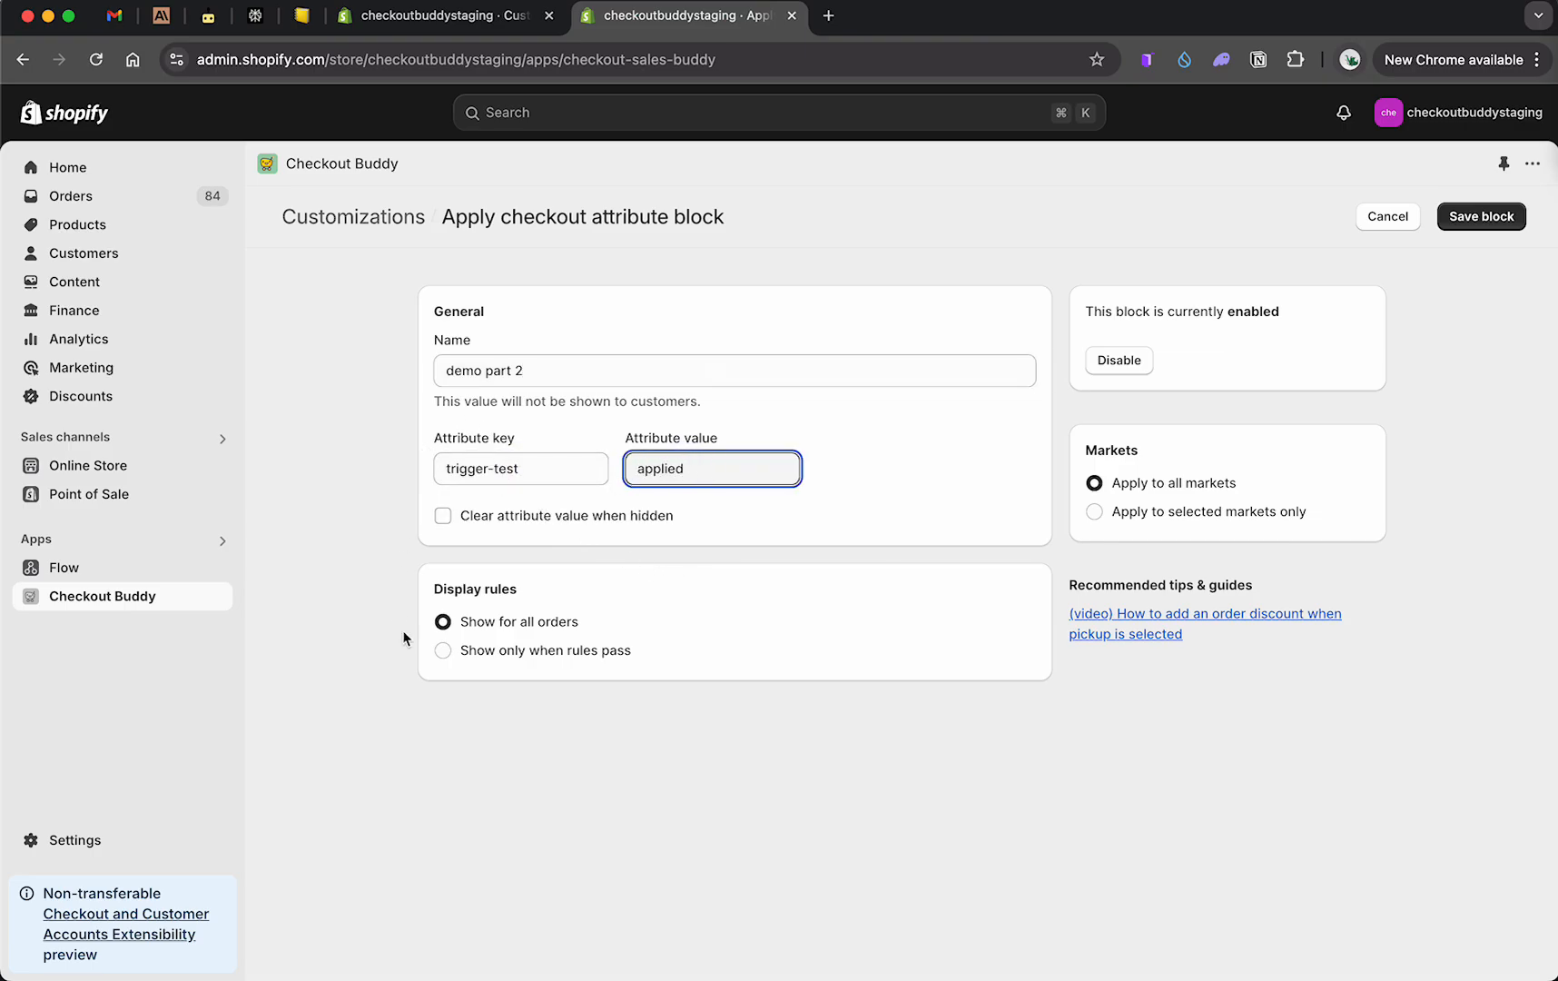
Step: Enable clearing the attribute value when hidden and show the block only when the discount code includes 30_OFF
click(441, 530)
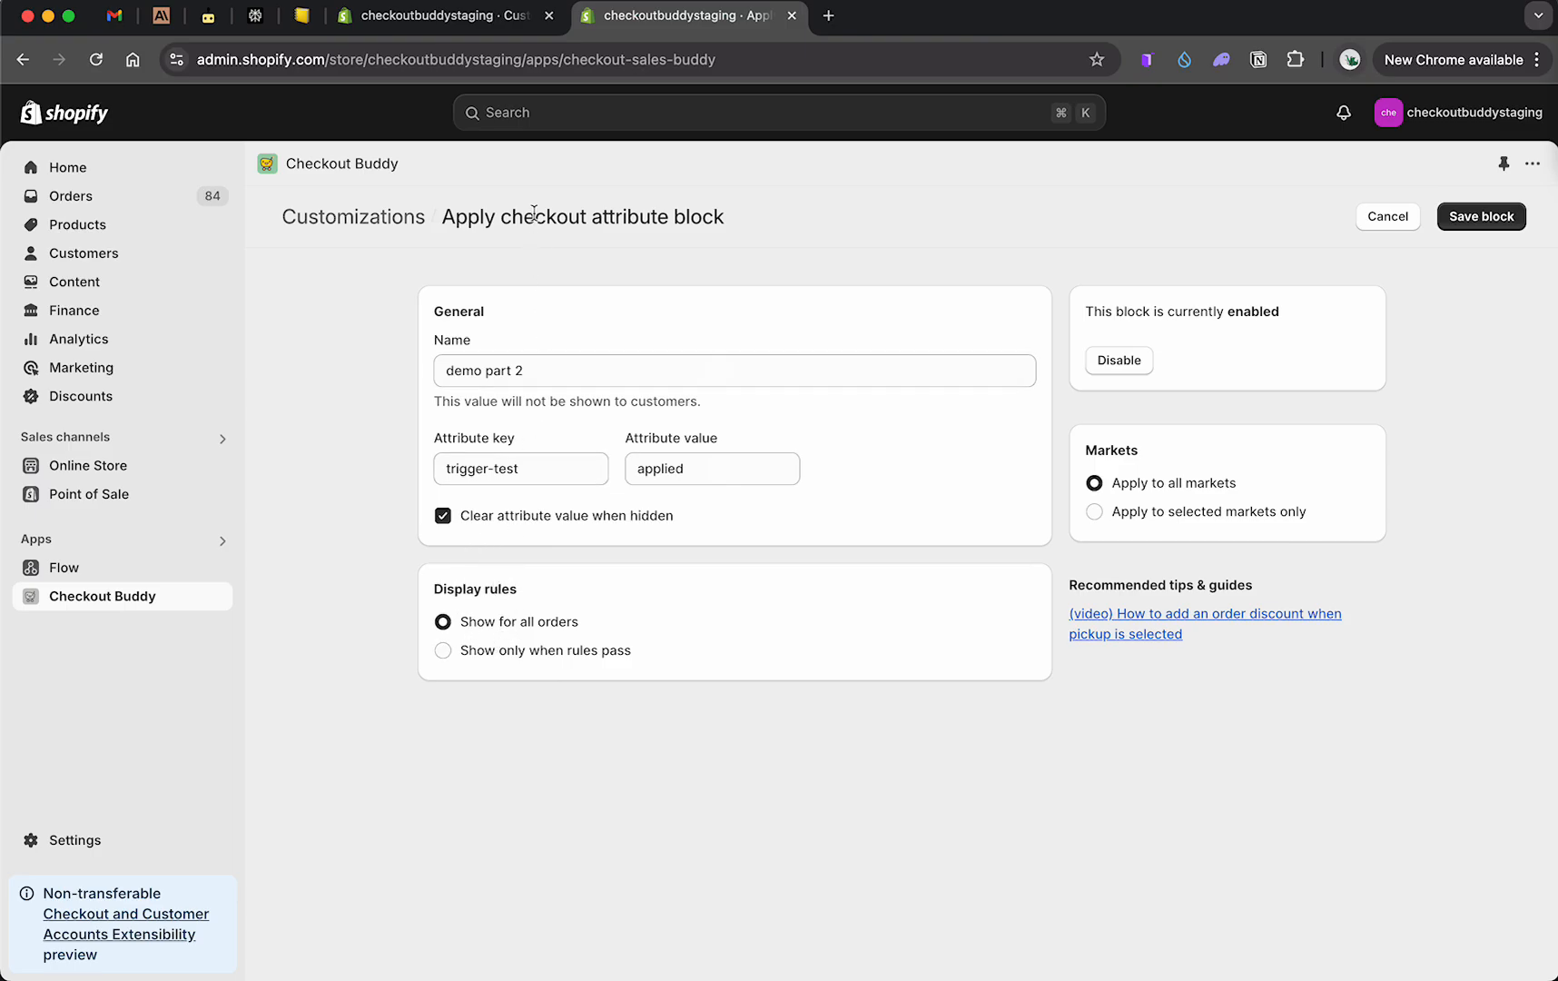
click(485, 656)
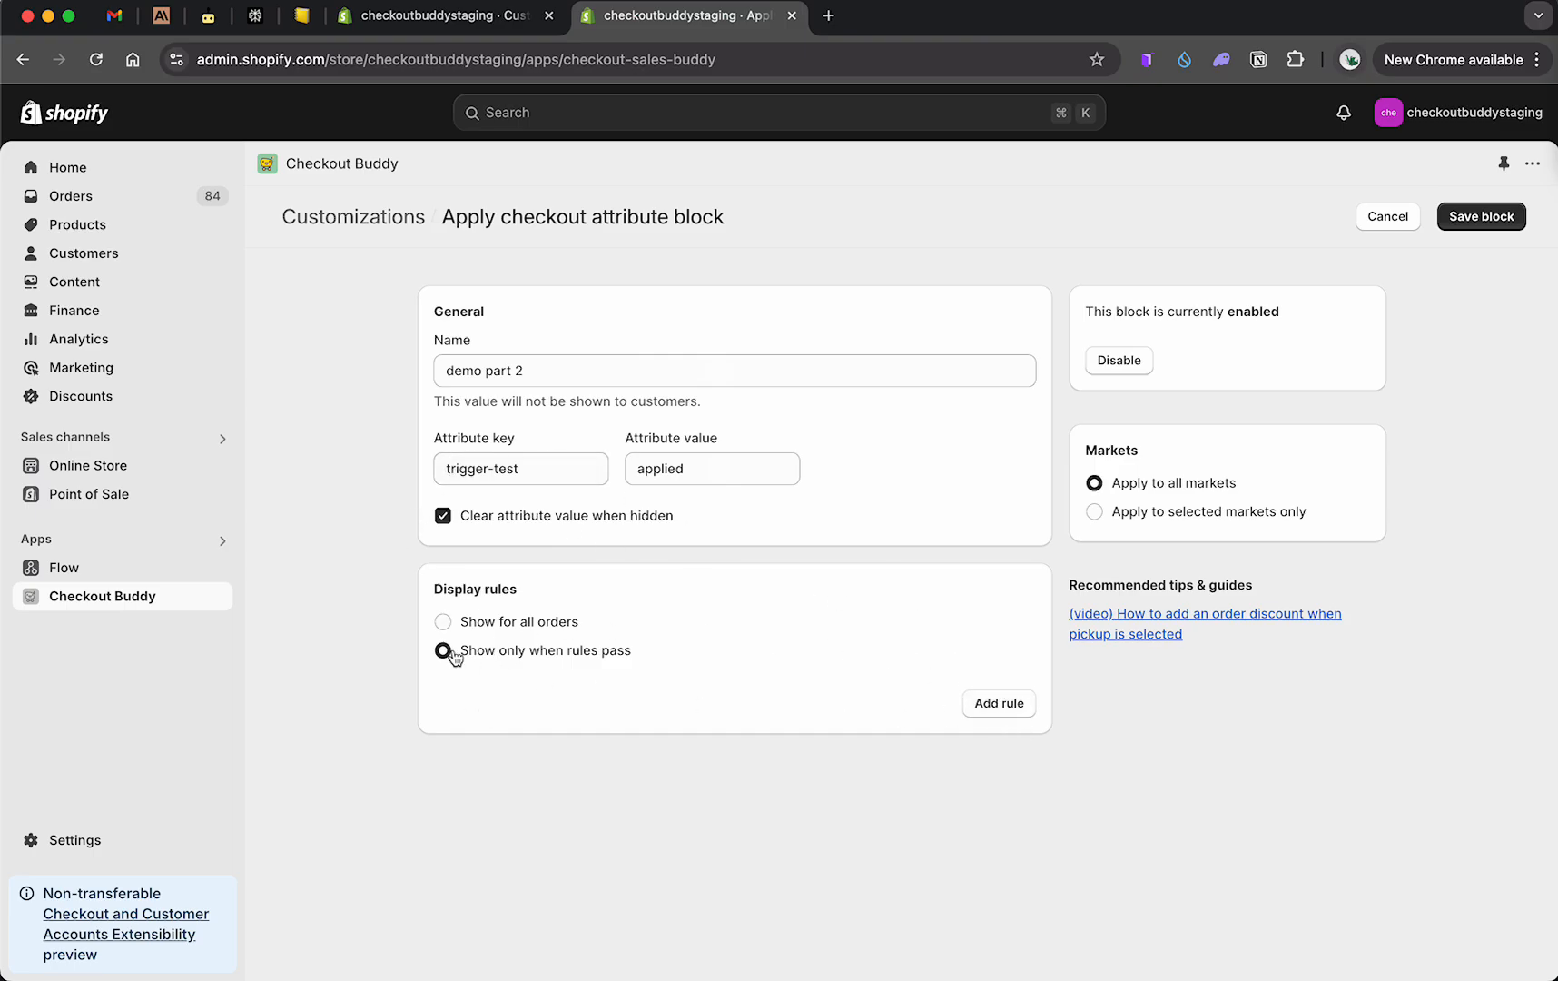
click(987, 704)
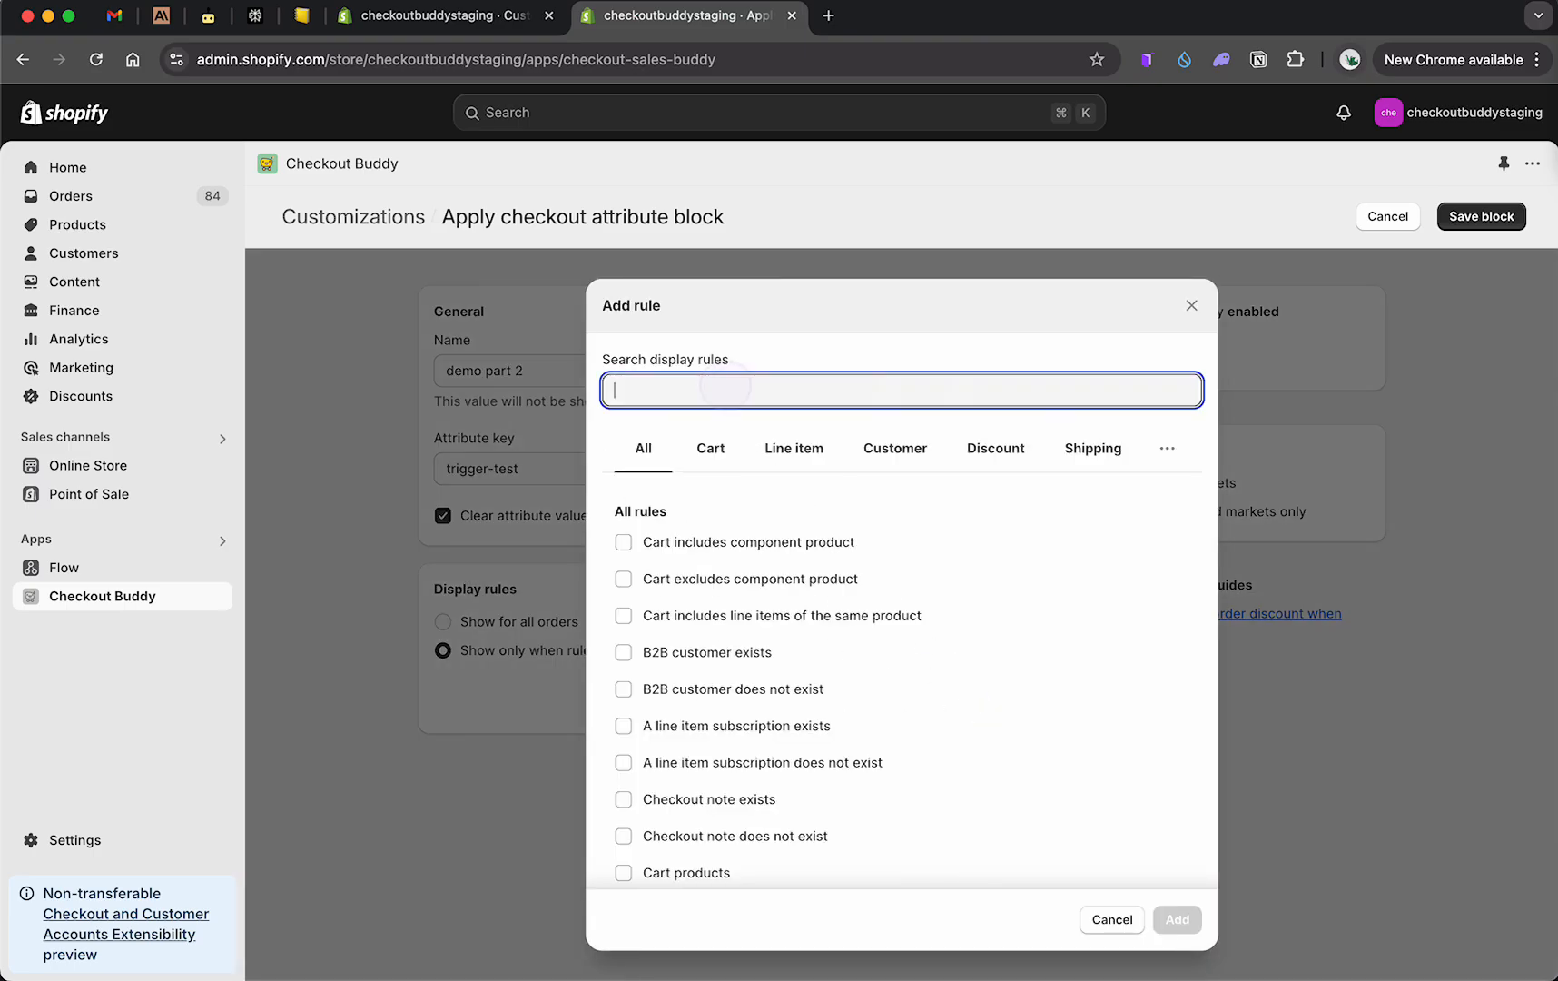
text(discount)
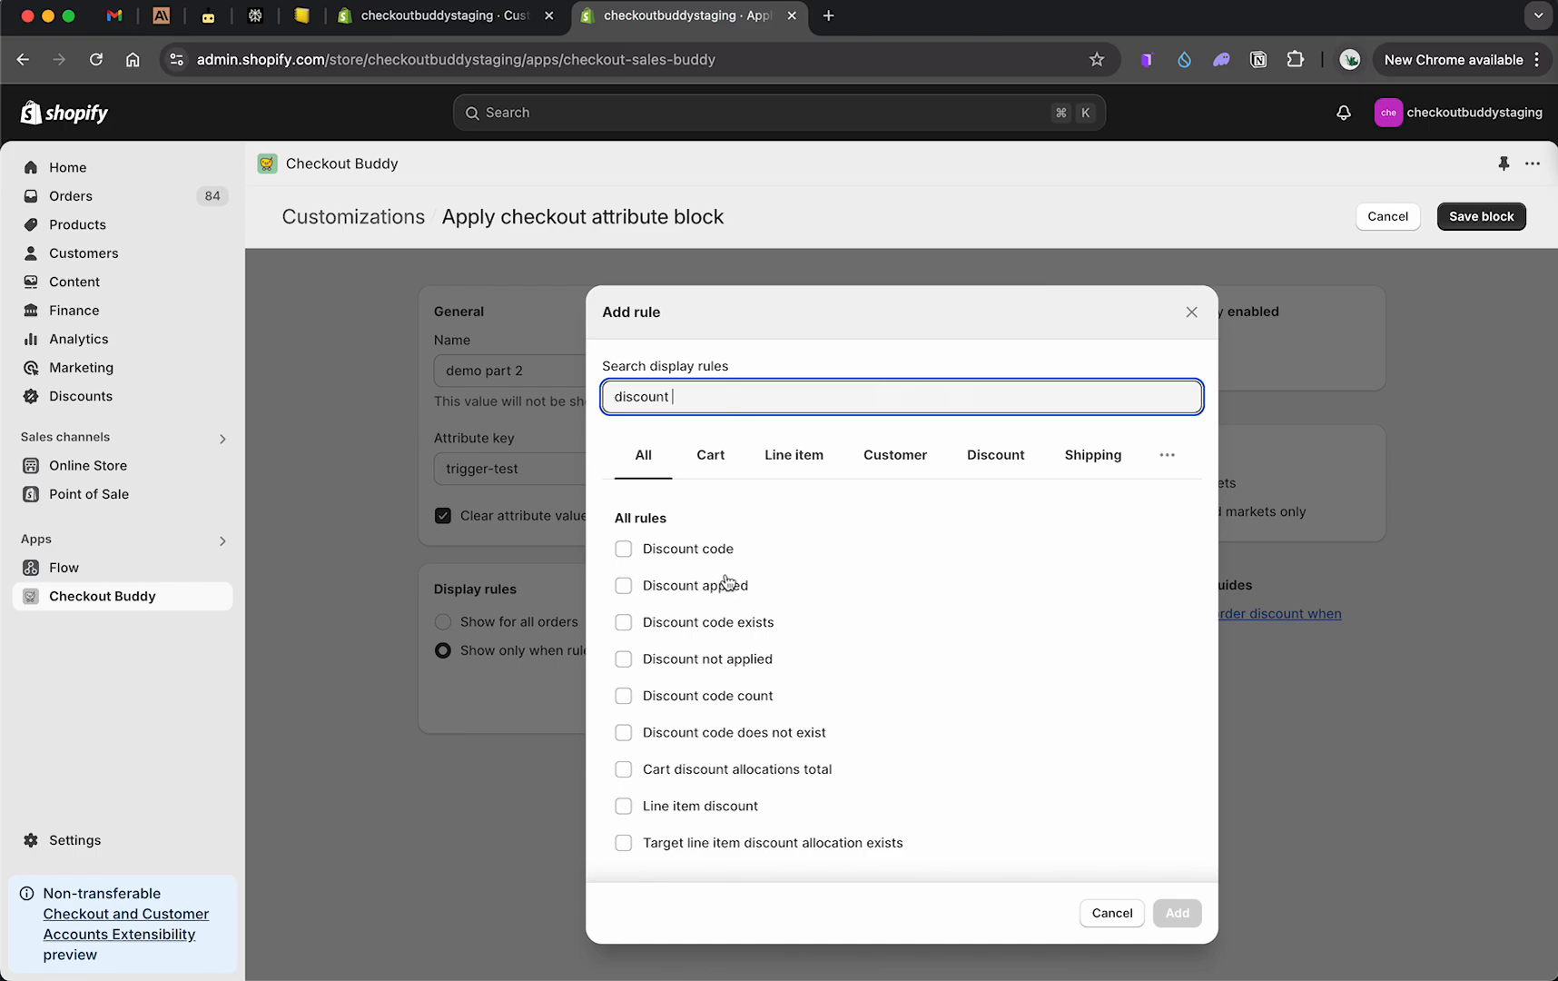
click(689, 550)
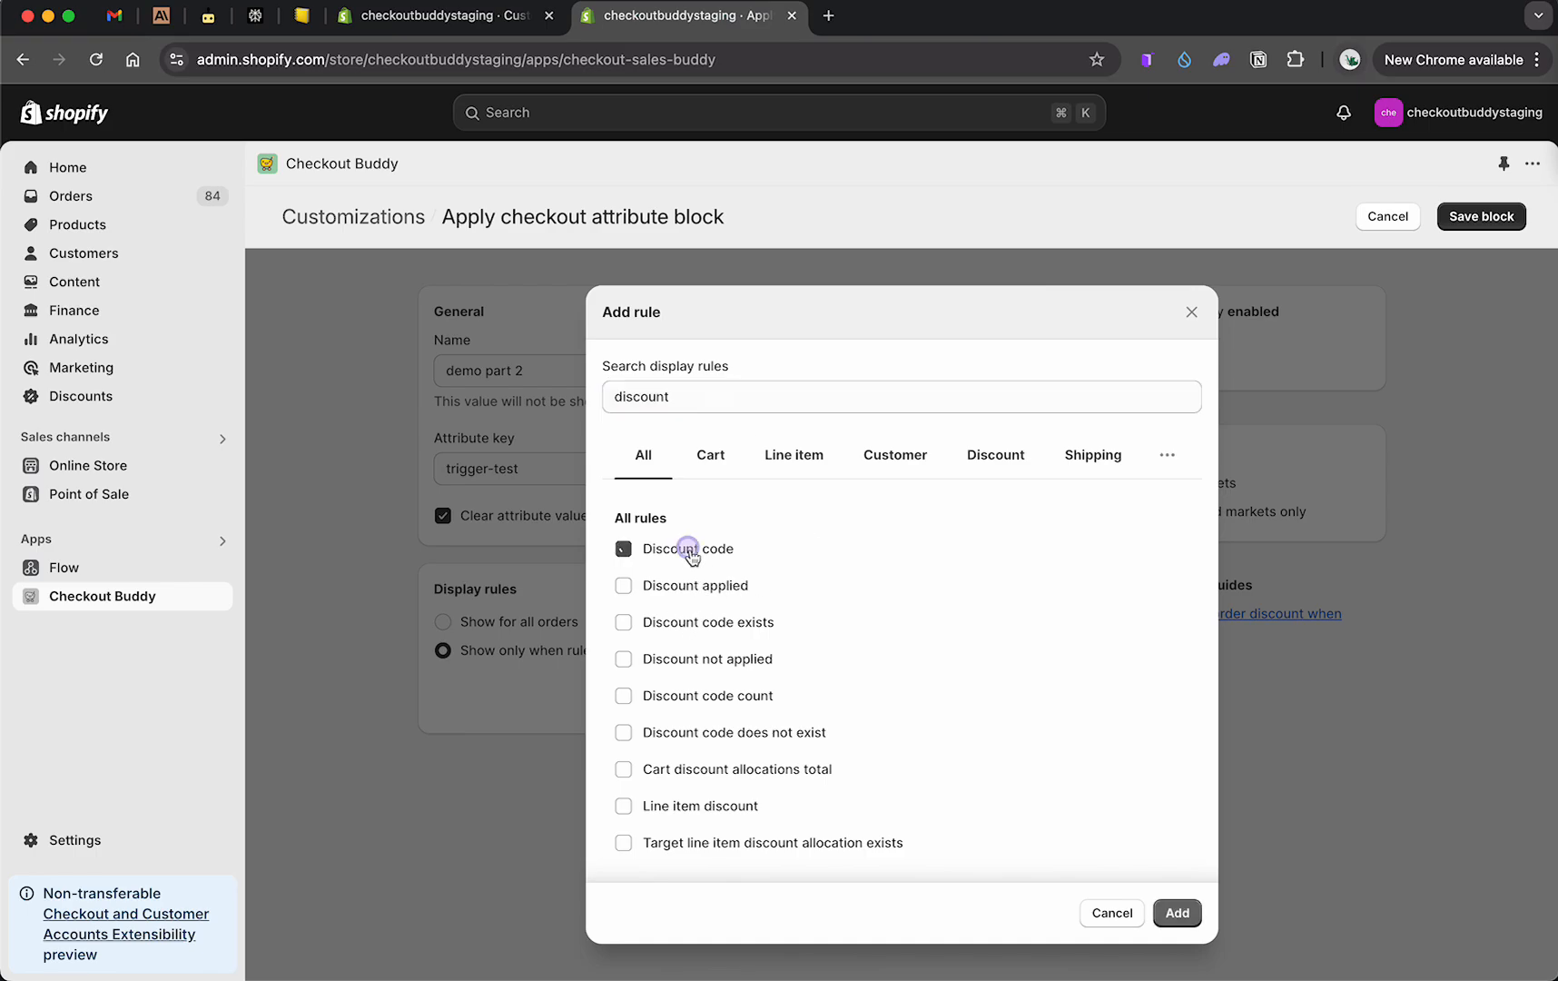
click(1176, 912)
click(741, 754)
text(30_OFF)
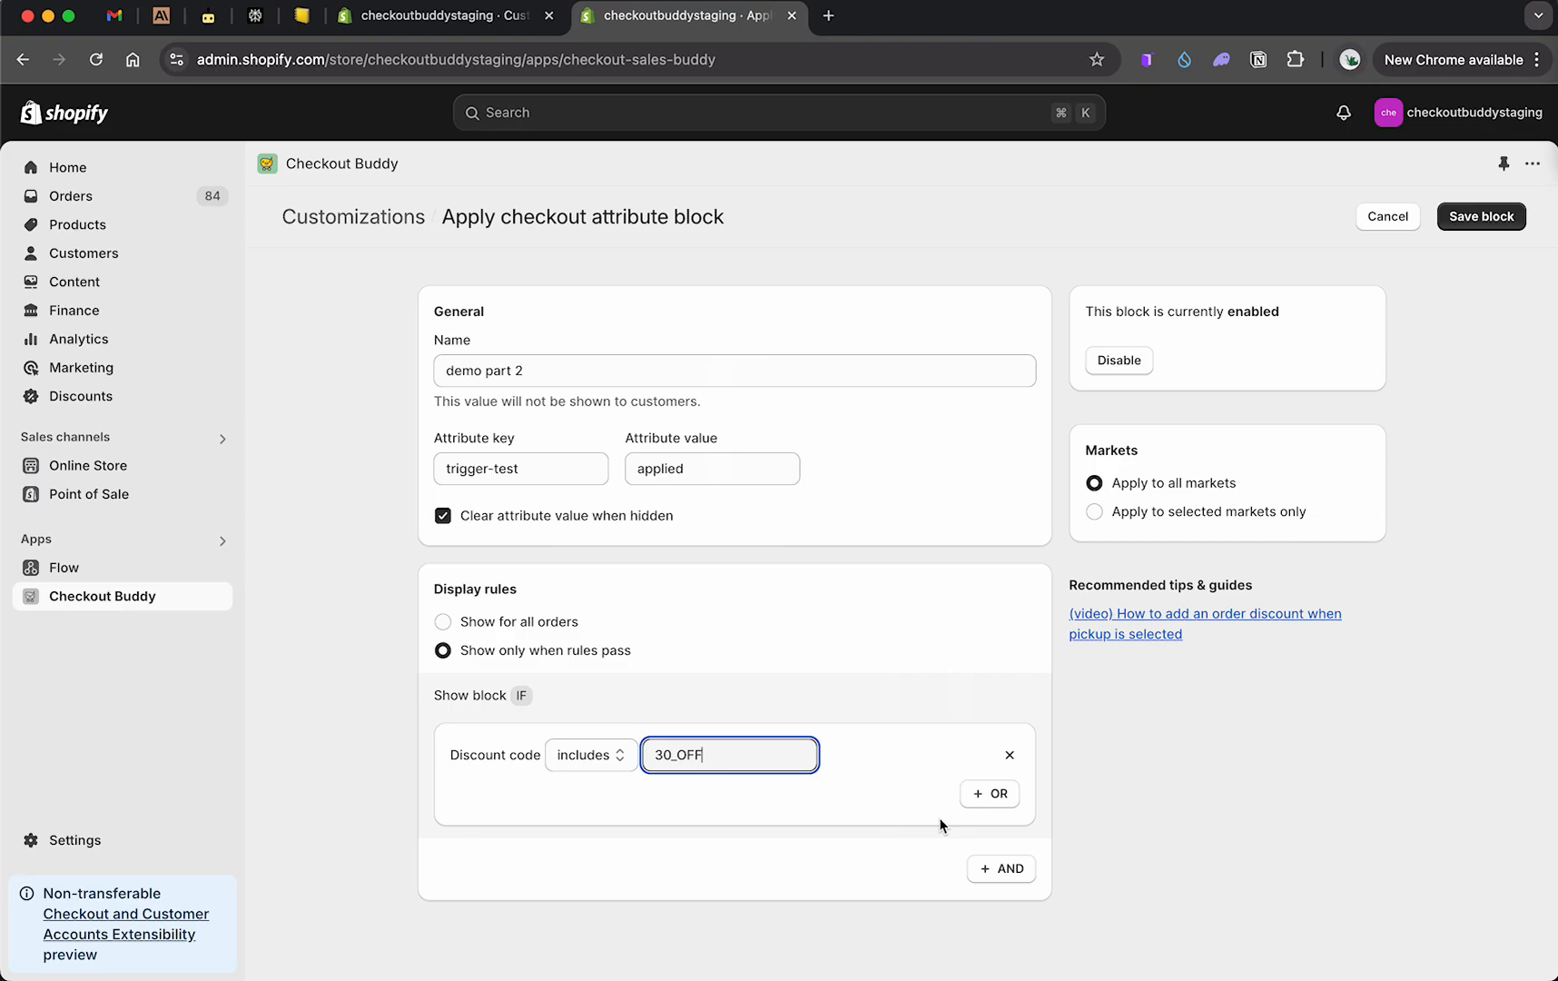
Step: Add an AND display rule requiring the number of items to be more than 2
click(1006, 870)
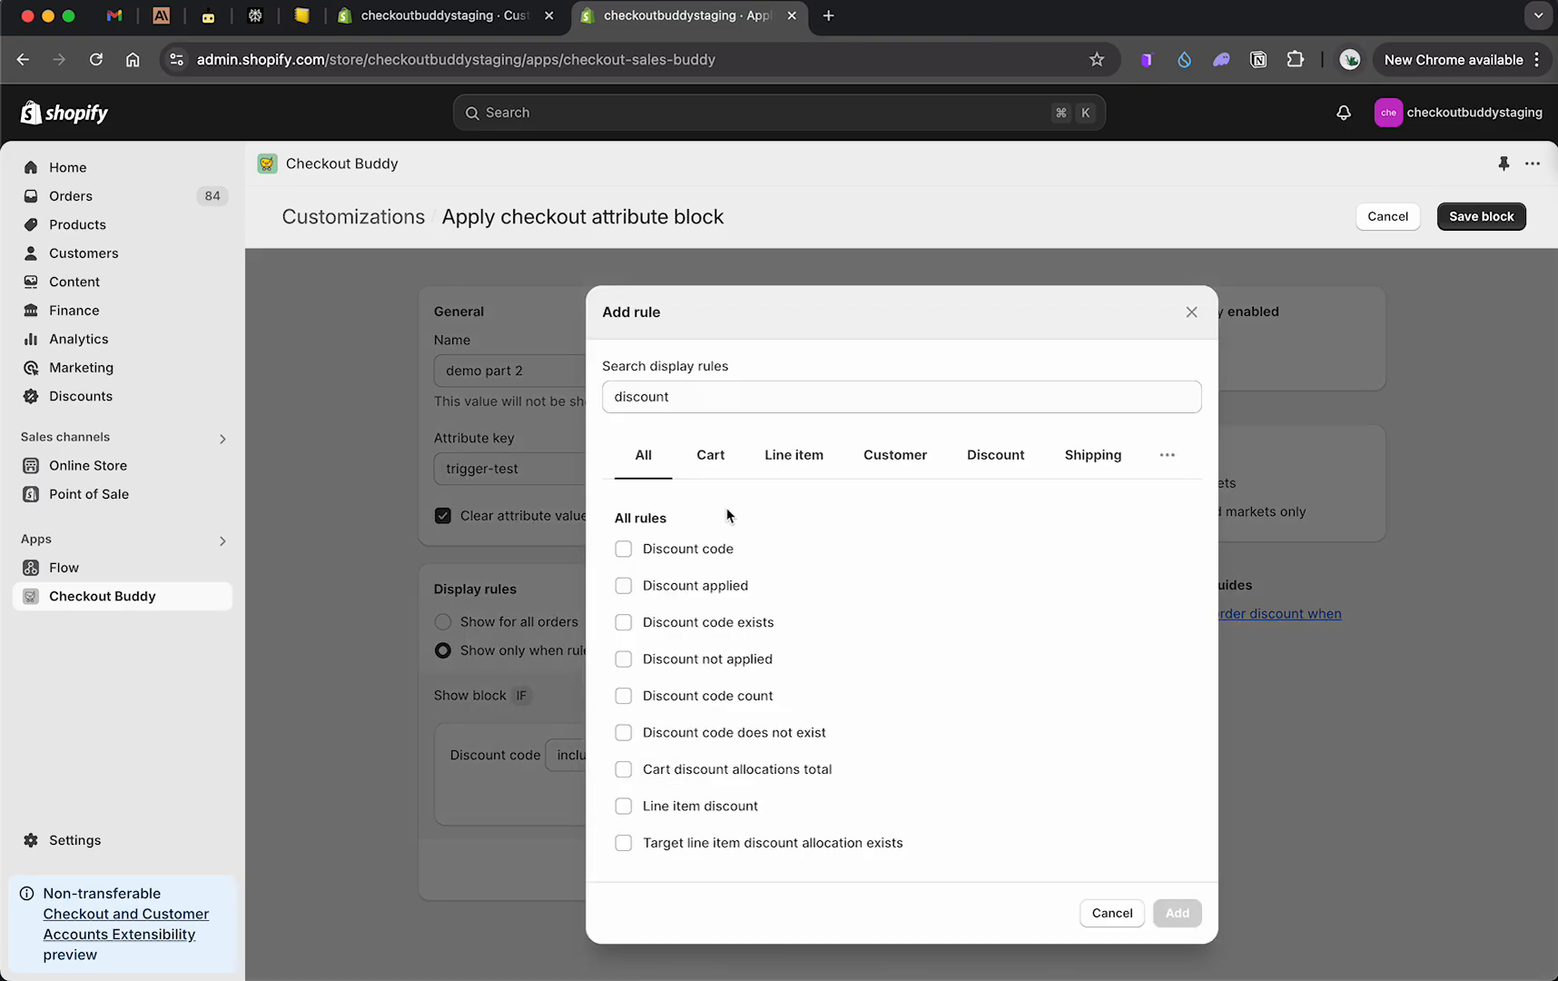
click(710, 401)
key(super+a)
text(q)
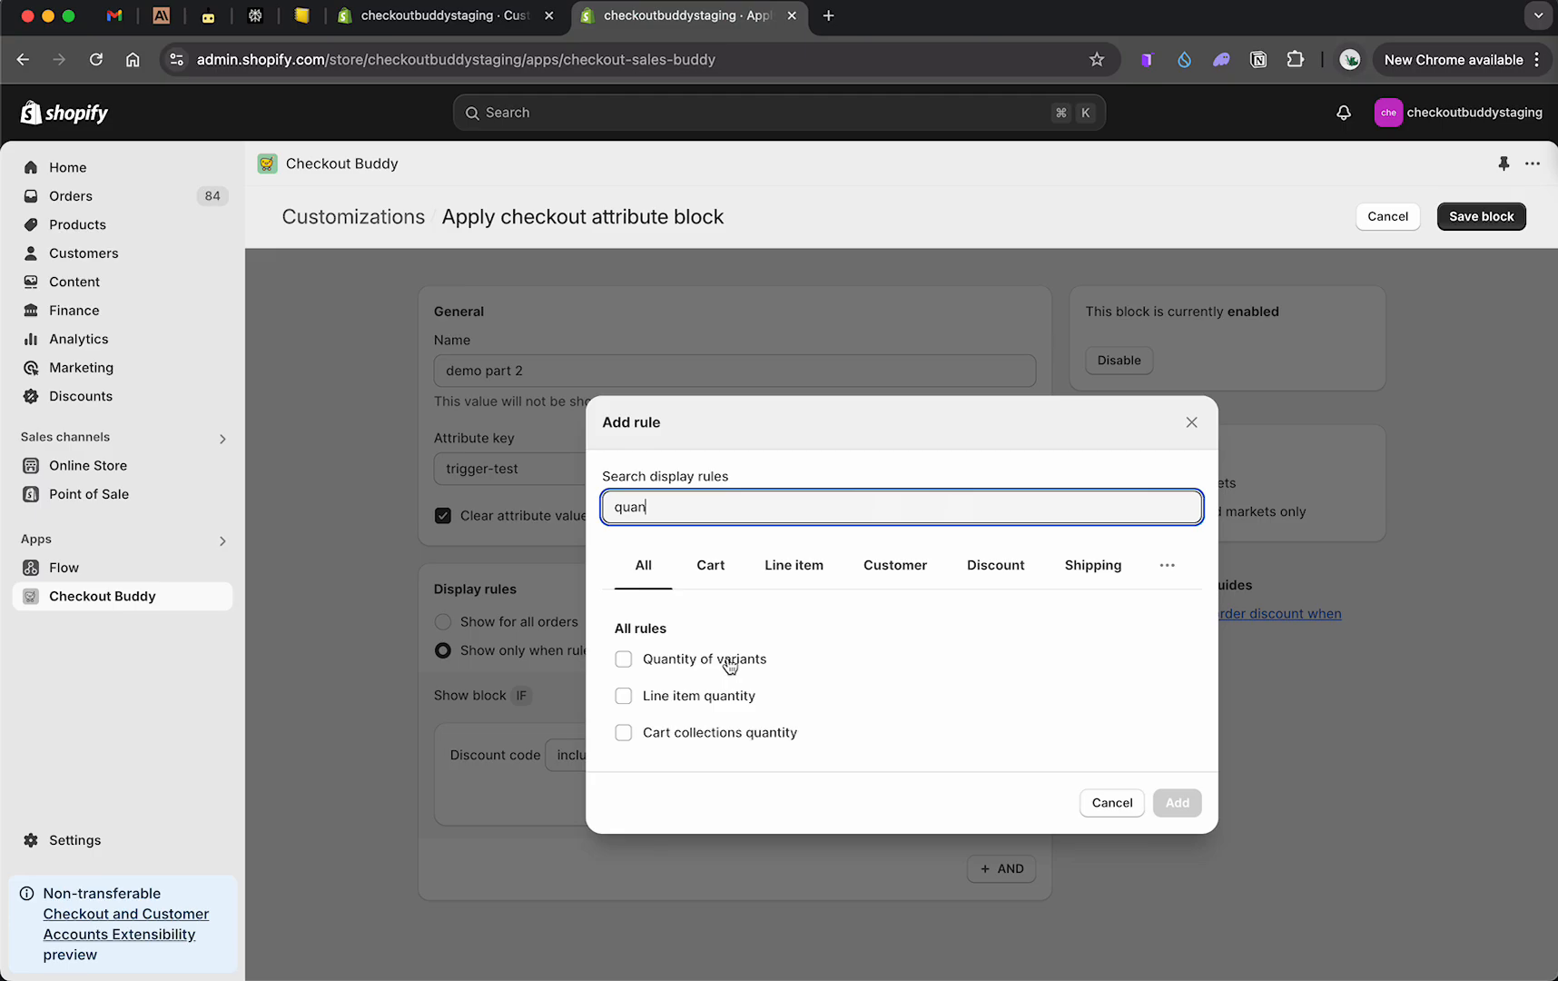
text(uan)
key(super+a)
text(nu)
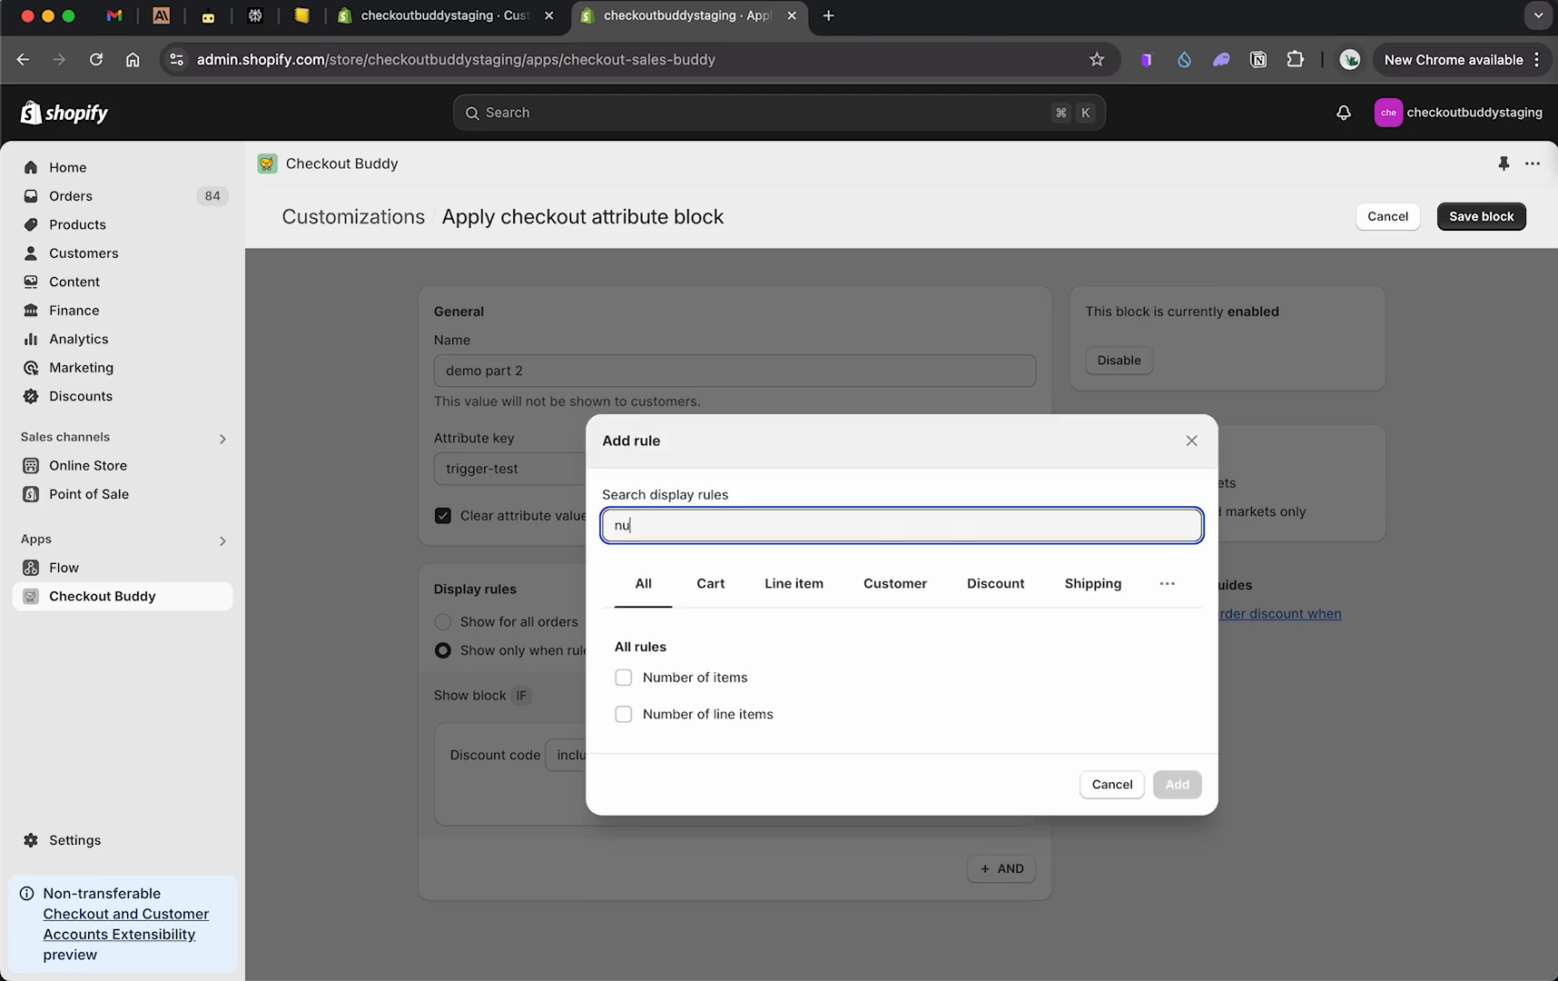
click(712, 677)
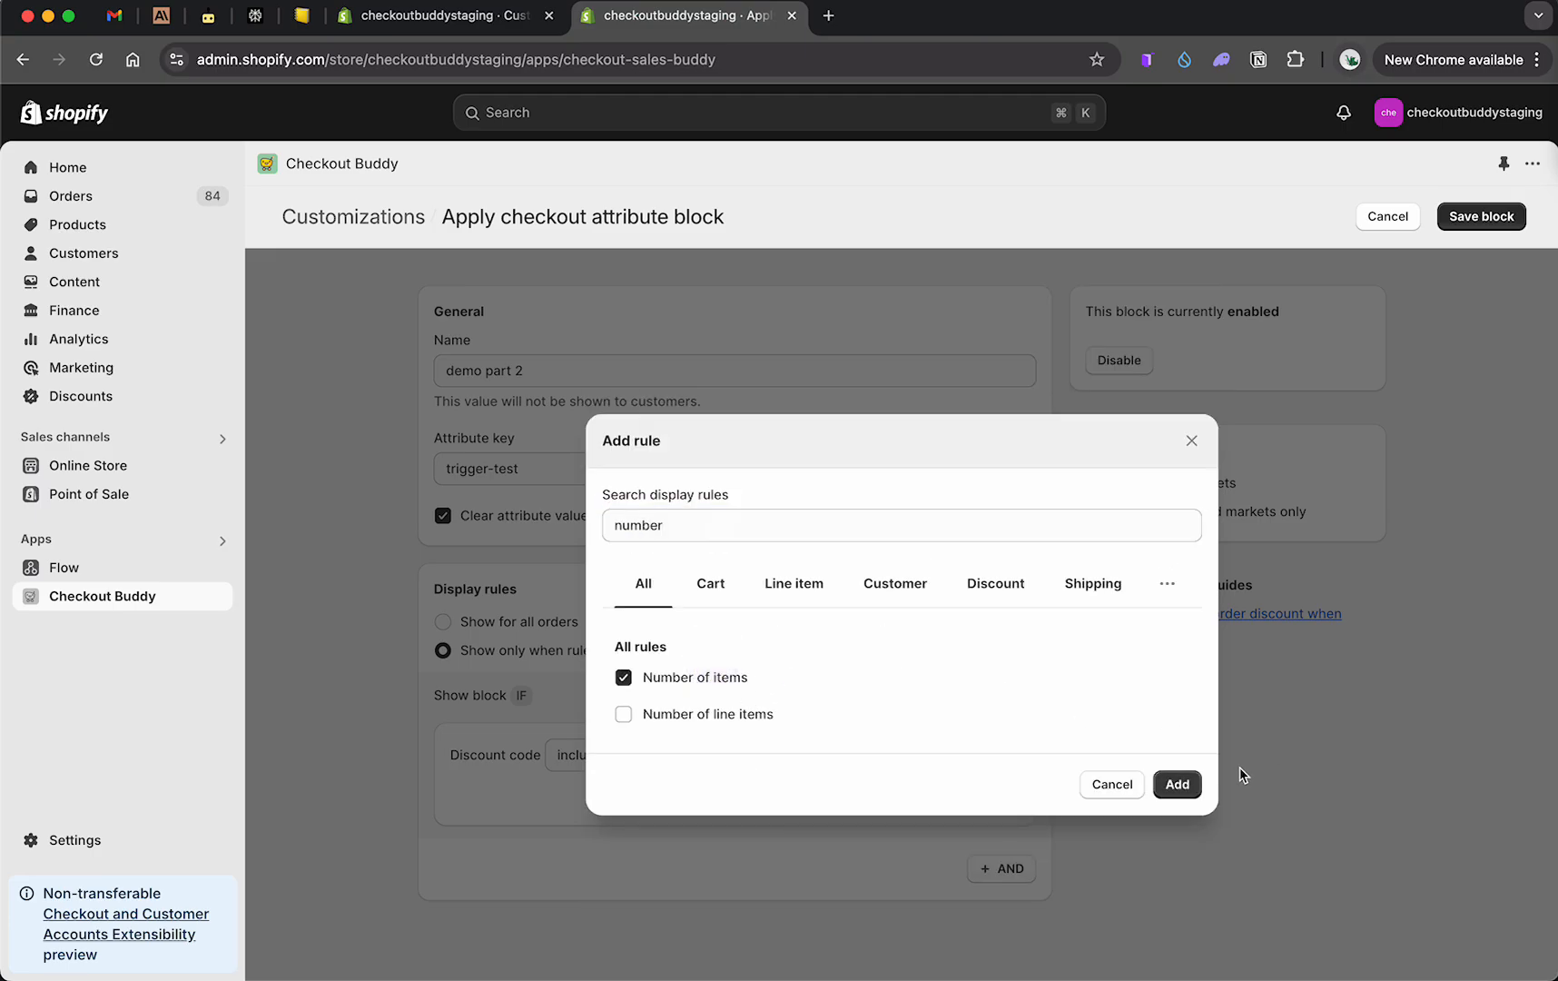
click(1178, 783)
scroll(669, 838, down, 3)
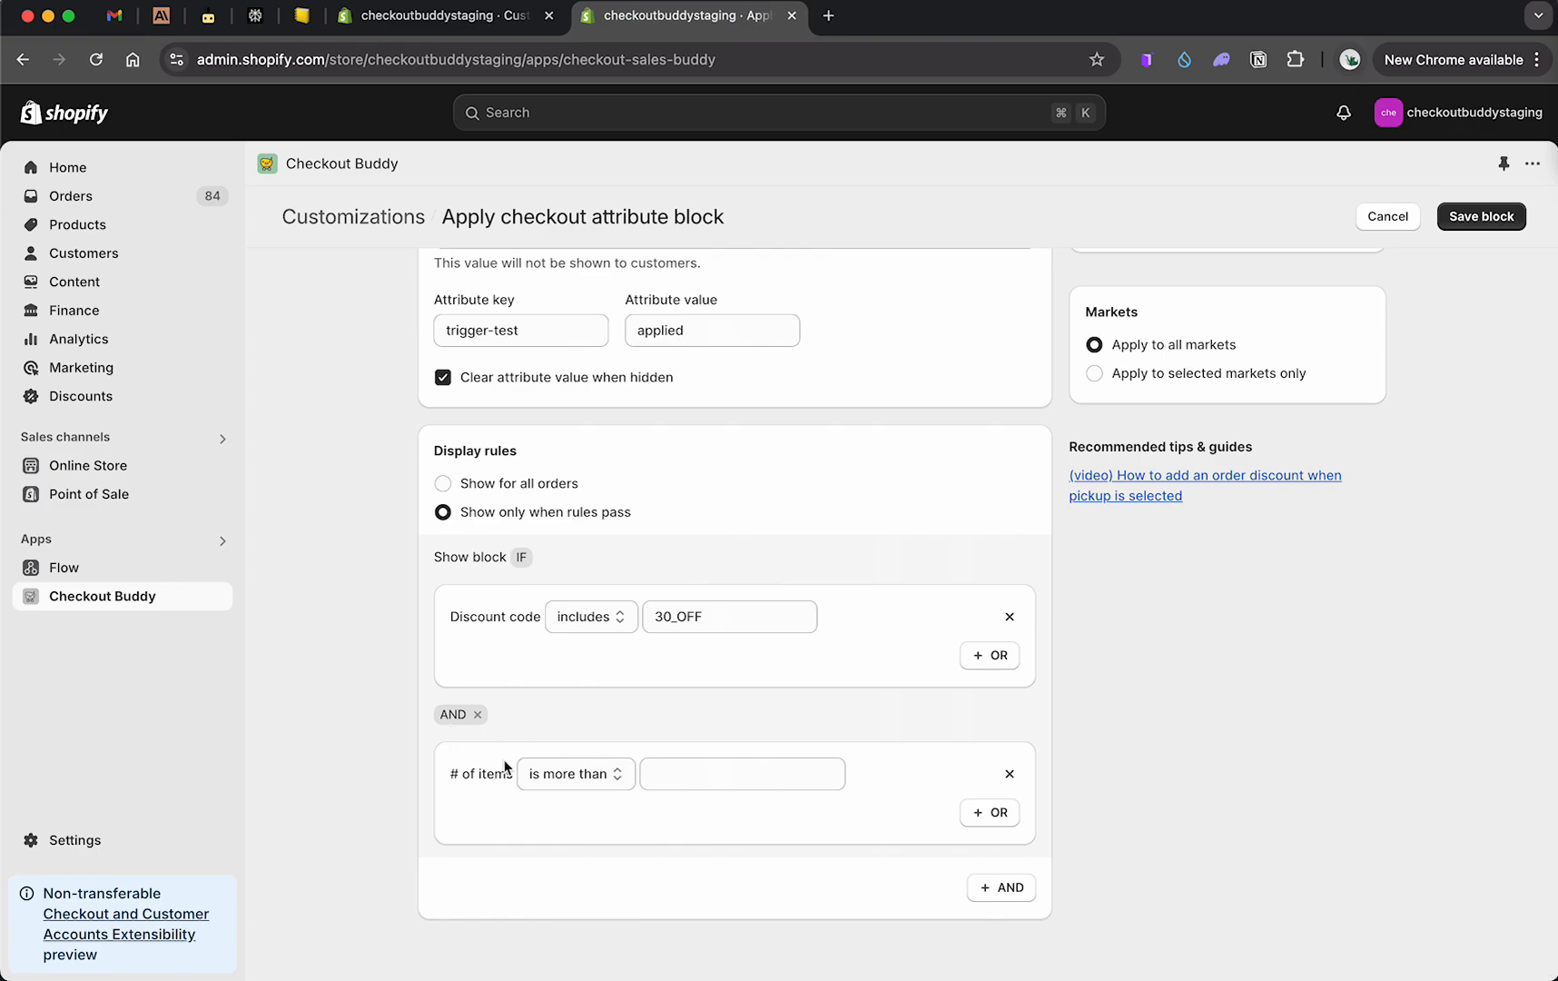
click(688, 773)
text(2)
click(777, 707)
Step: Save the checkout attribute block
scroll(574, 514, up, 3)
drag(472, 463, 699, 463)
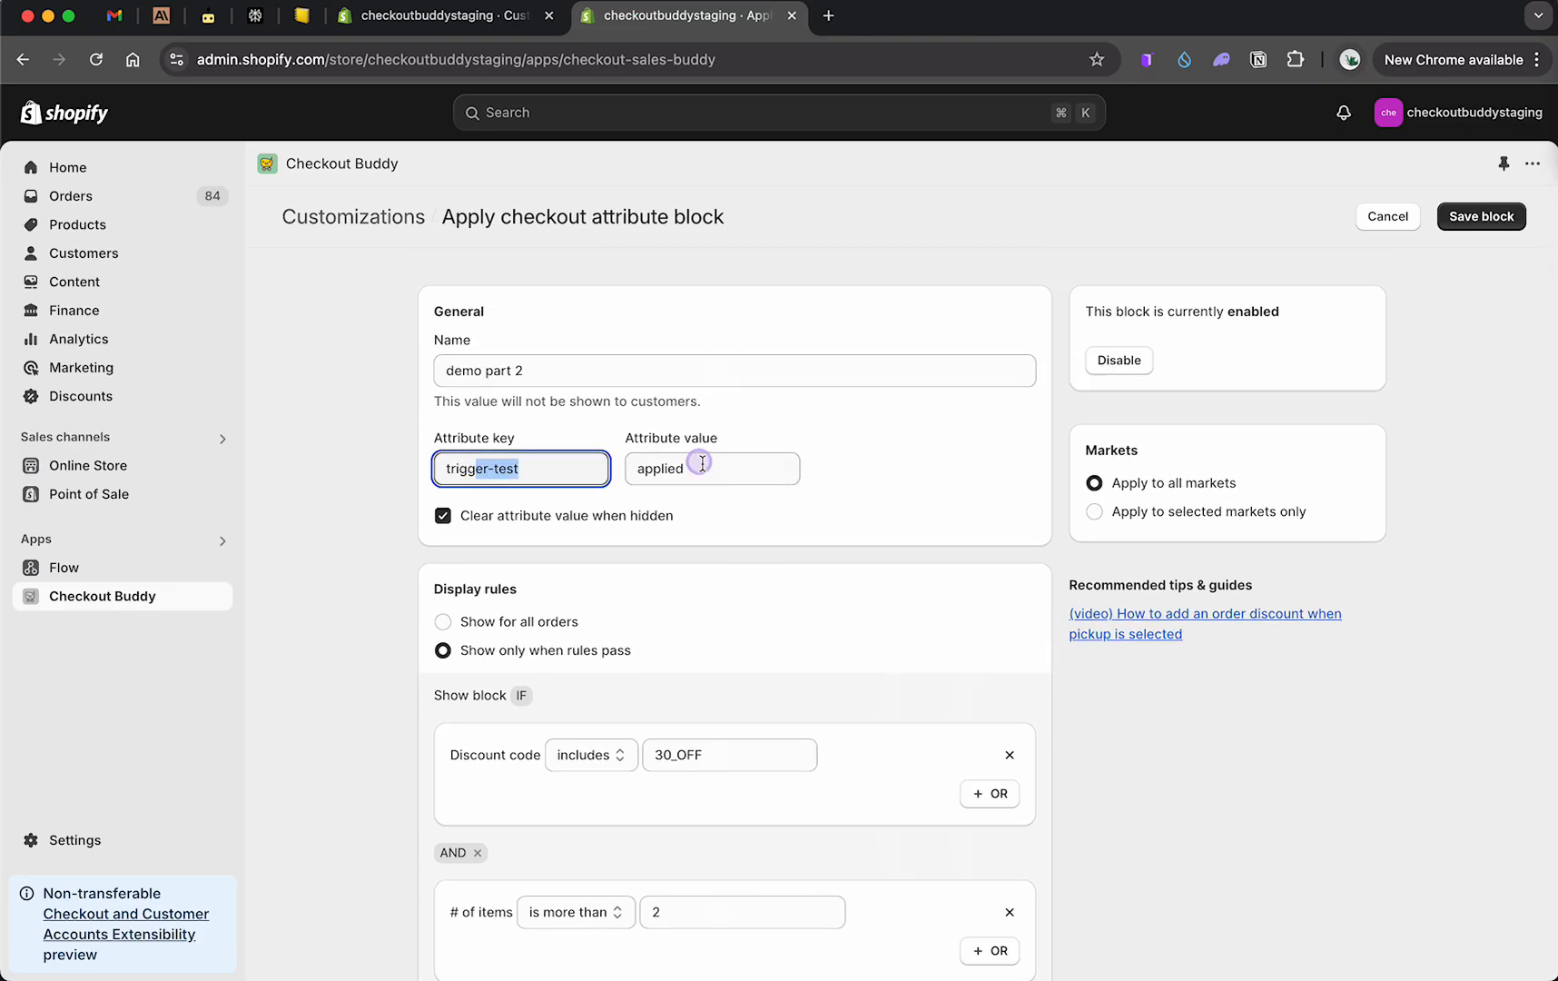
click(1454, 222)
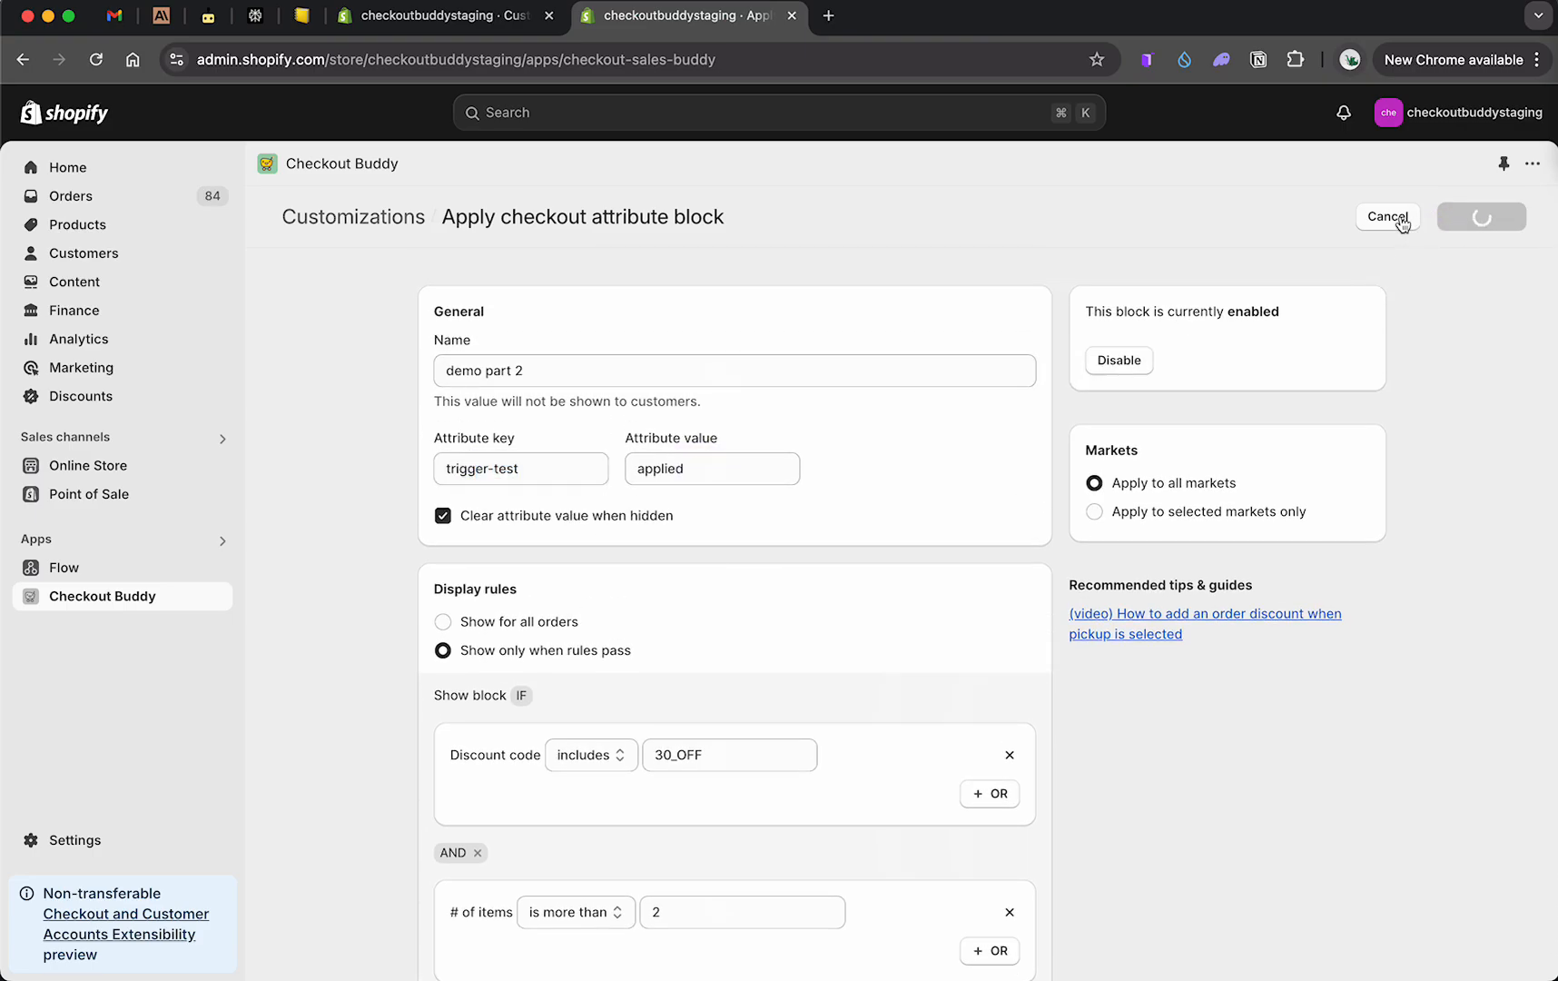
Step: Open the demo validator and review its cart attribute rule settings
click(612, 524)
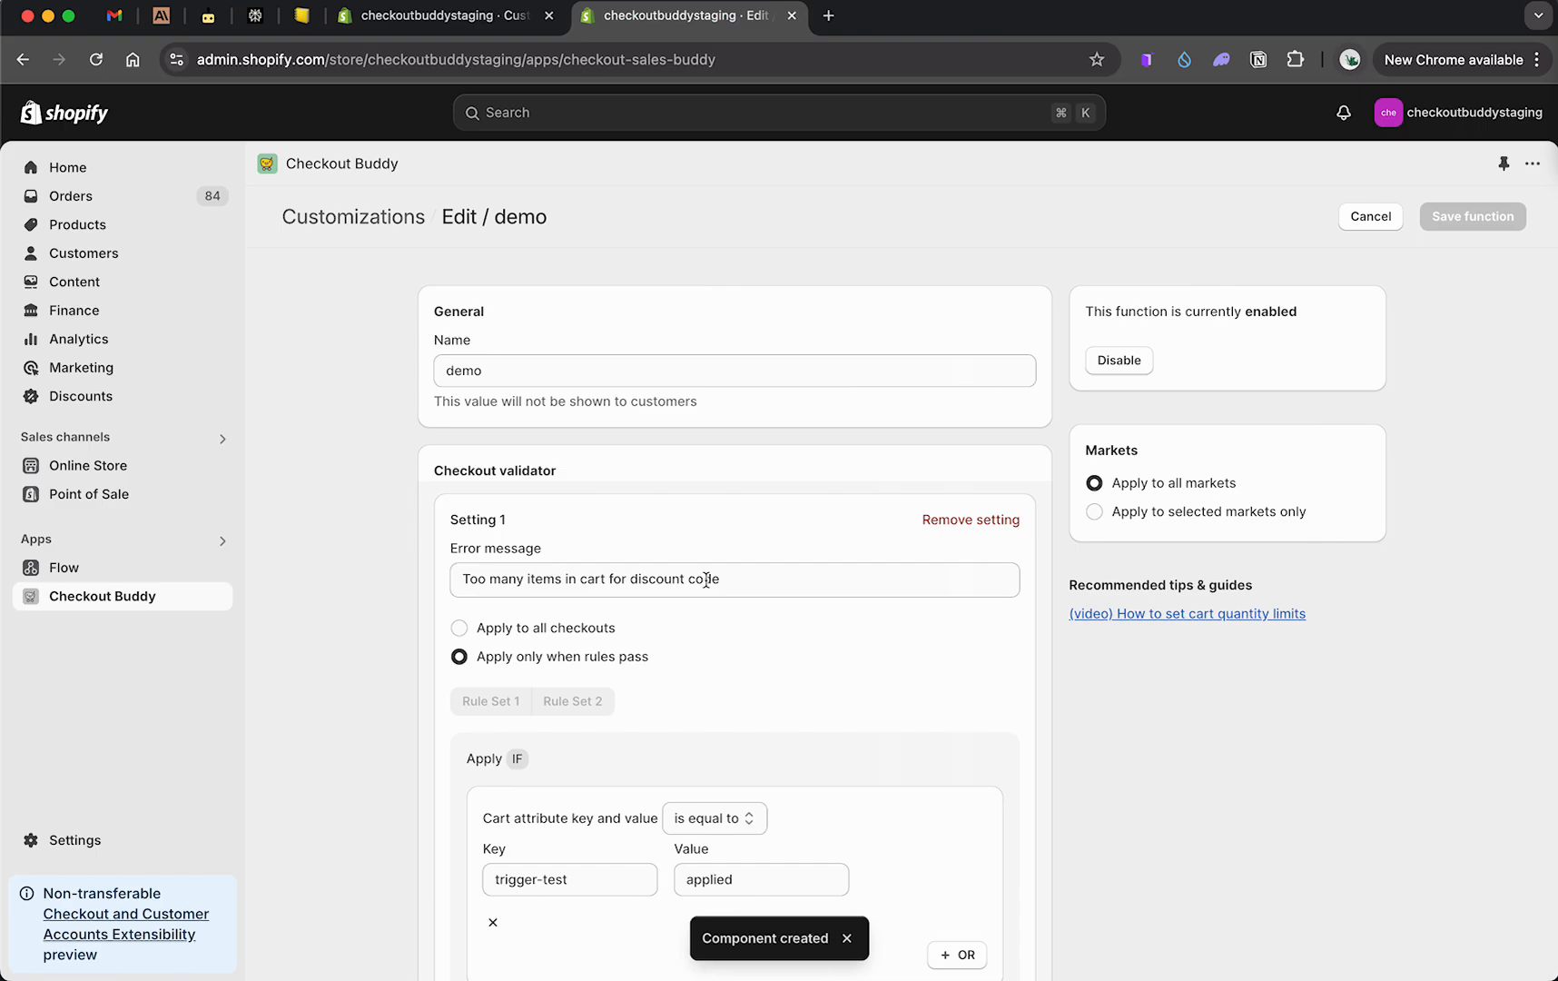
scroll(707, 579, down, 4)
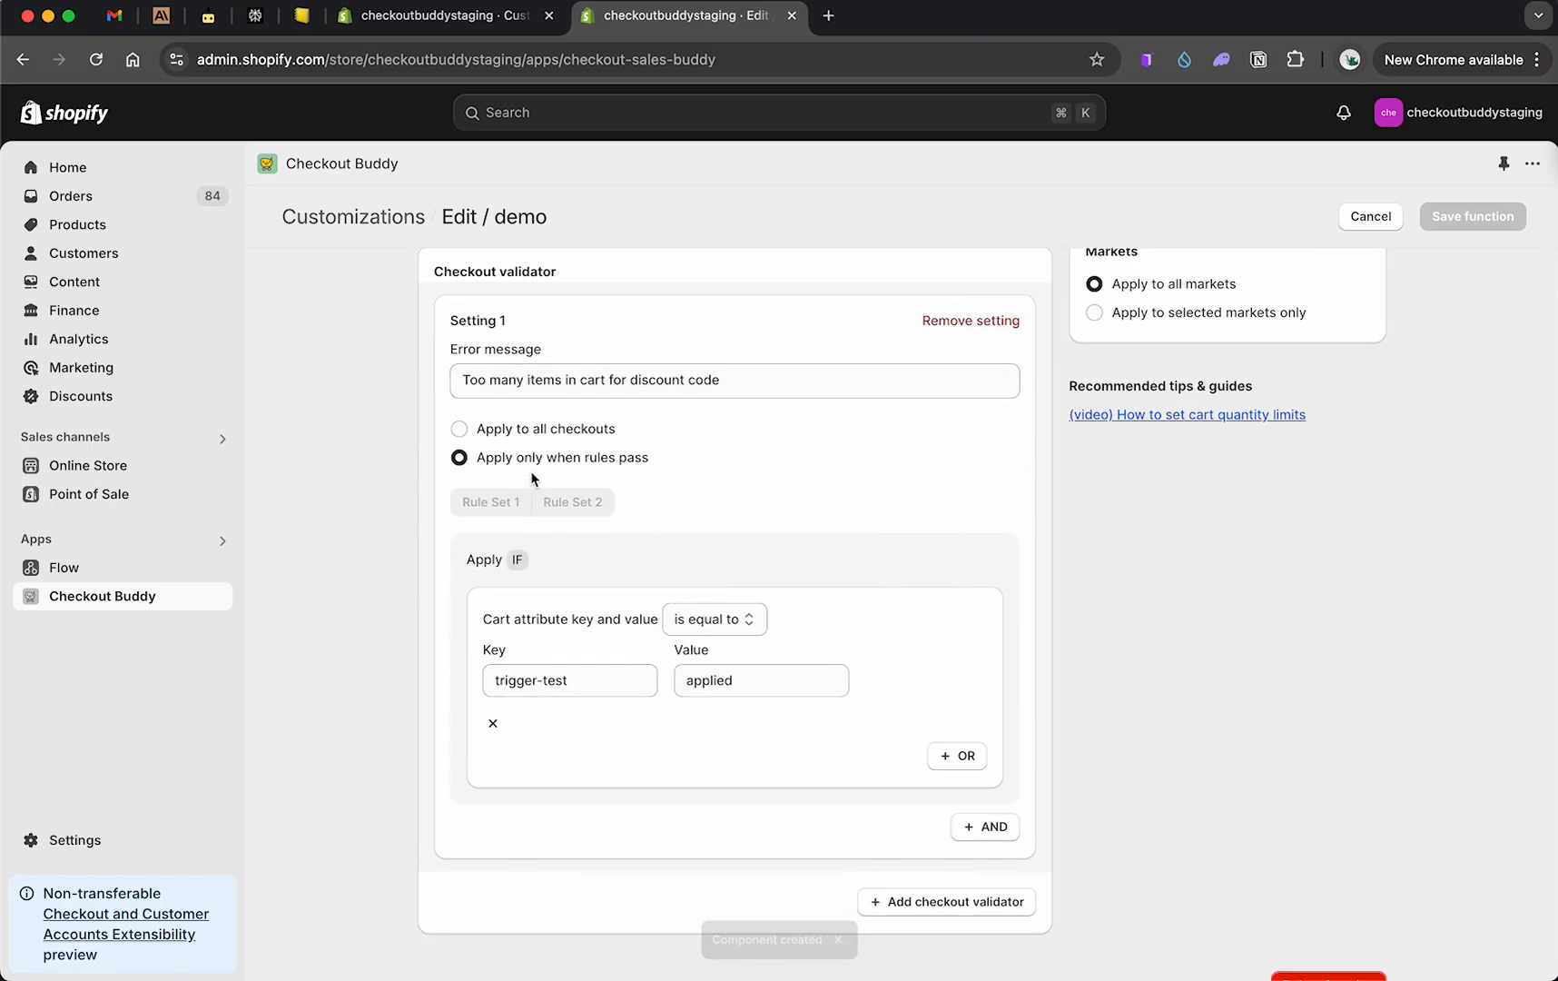
drag(618, 625, 681, 627)
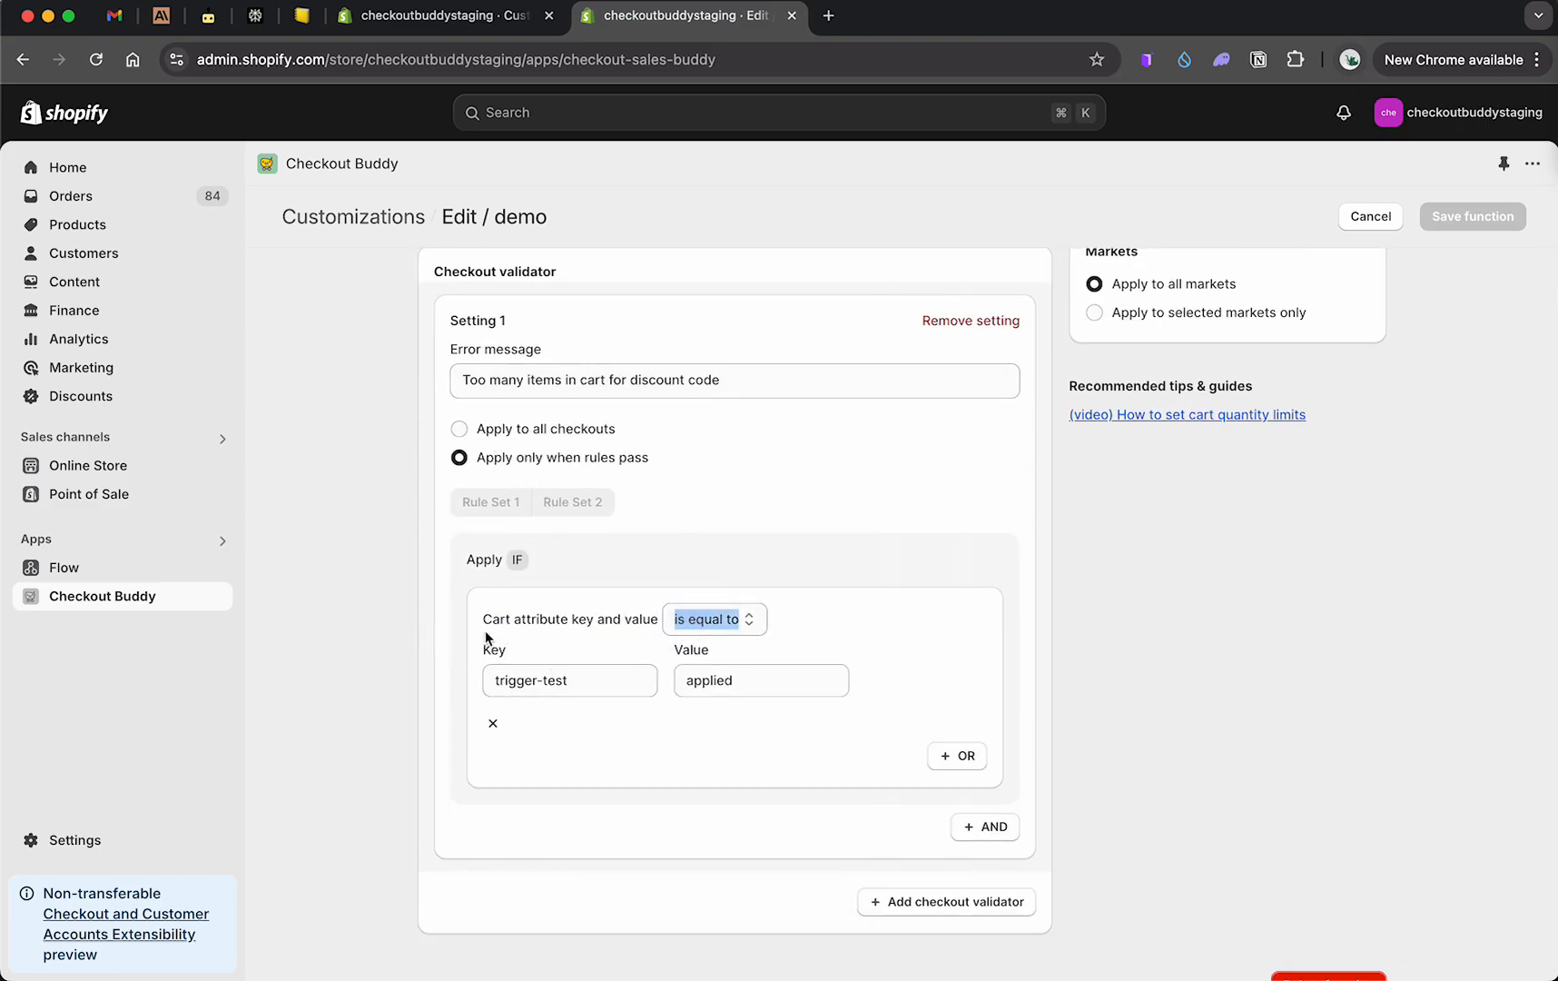
Step: Review the validator's cart attribute key and value, then leave the validator without saving
drag(497, 681, 619, 682)
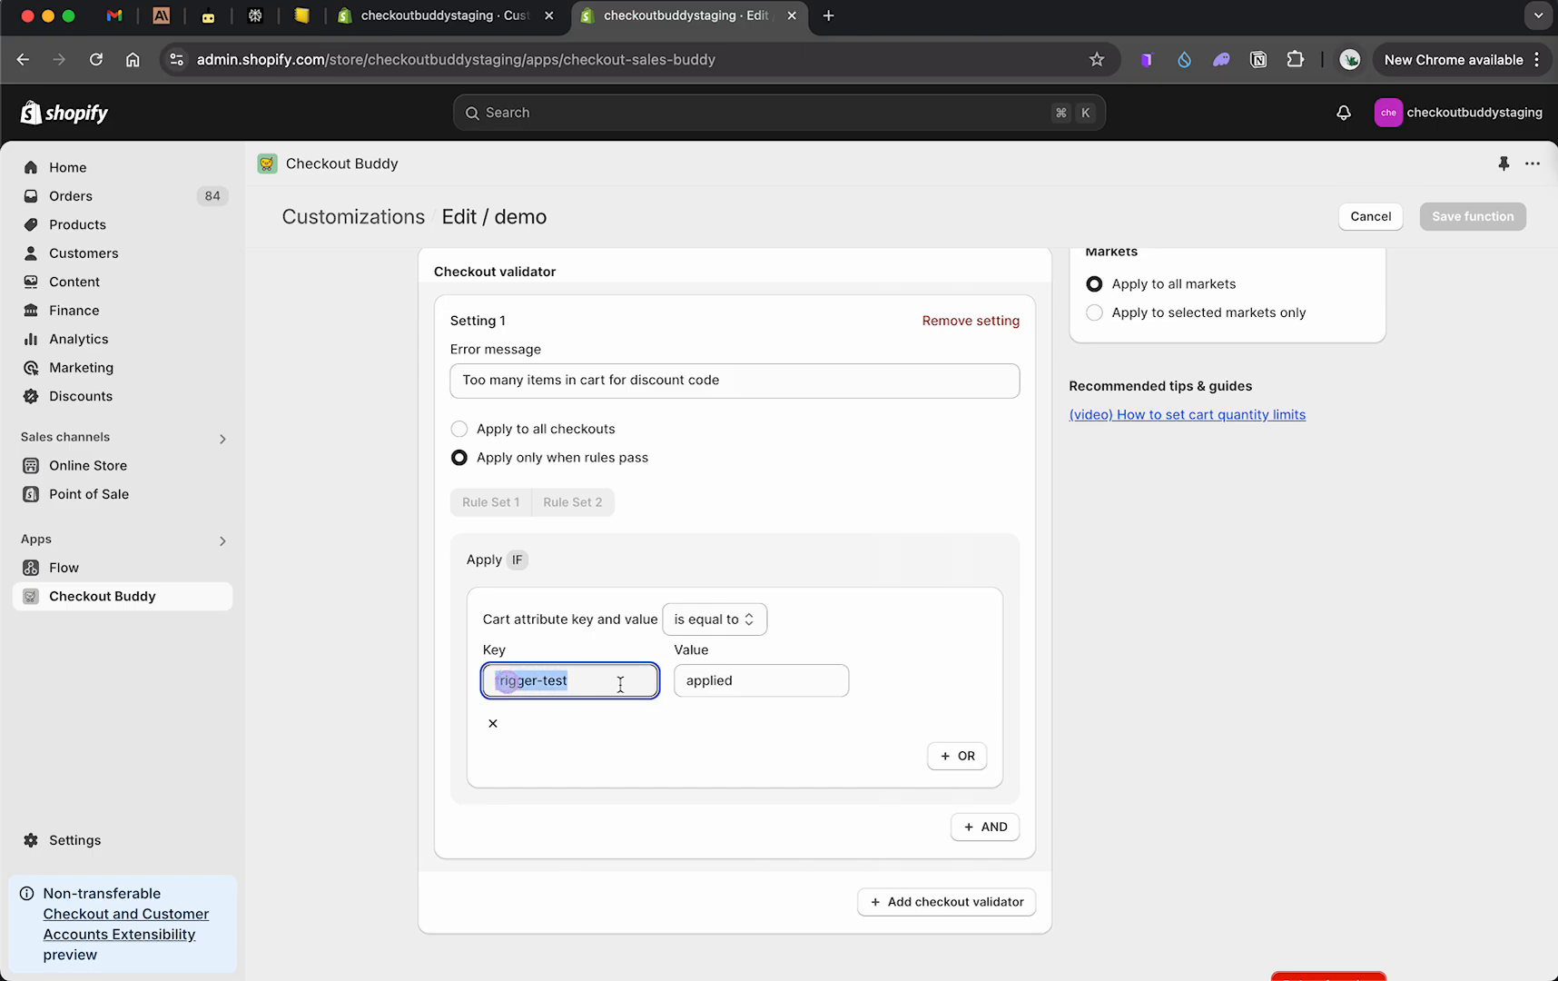
click(713, 681)
click(1371, 218)
Step: Open the demo part 2 checkout attribute block and copy its block ID 8534
click(578, 380)
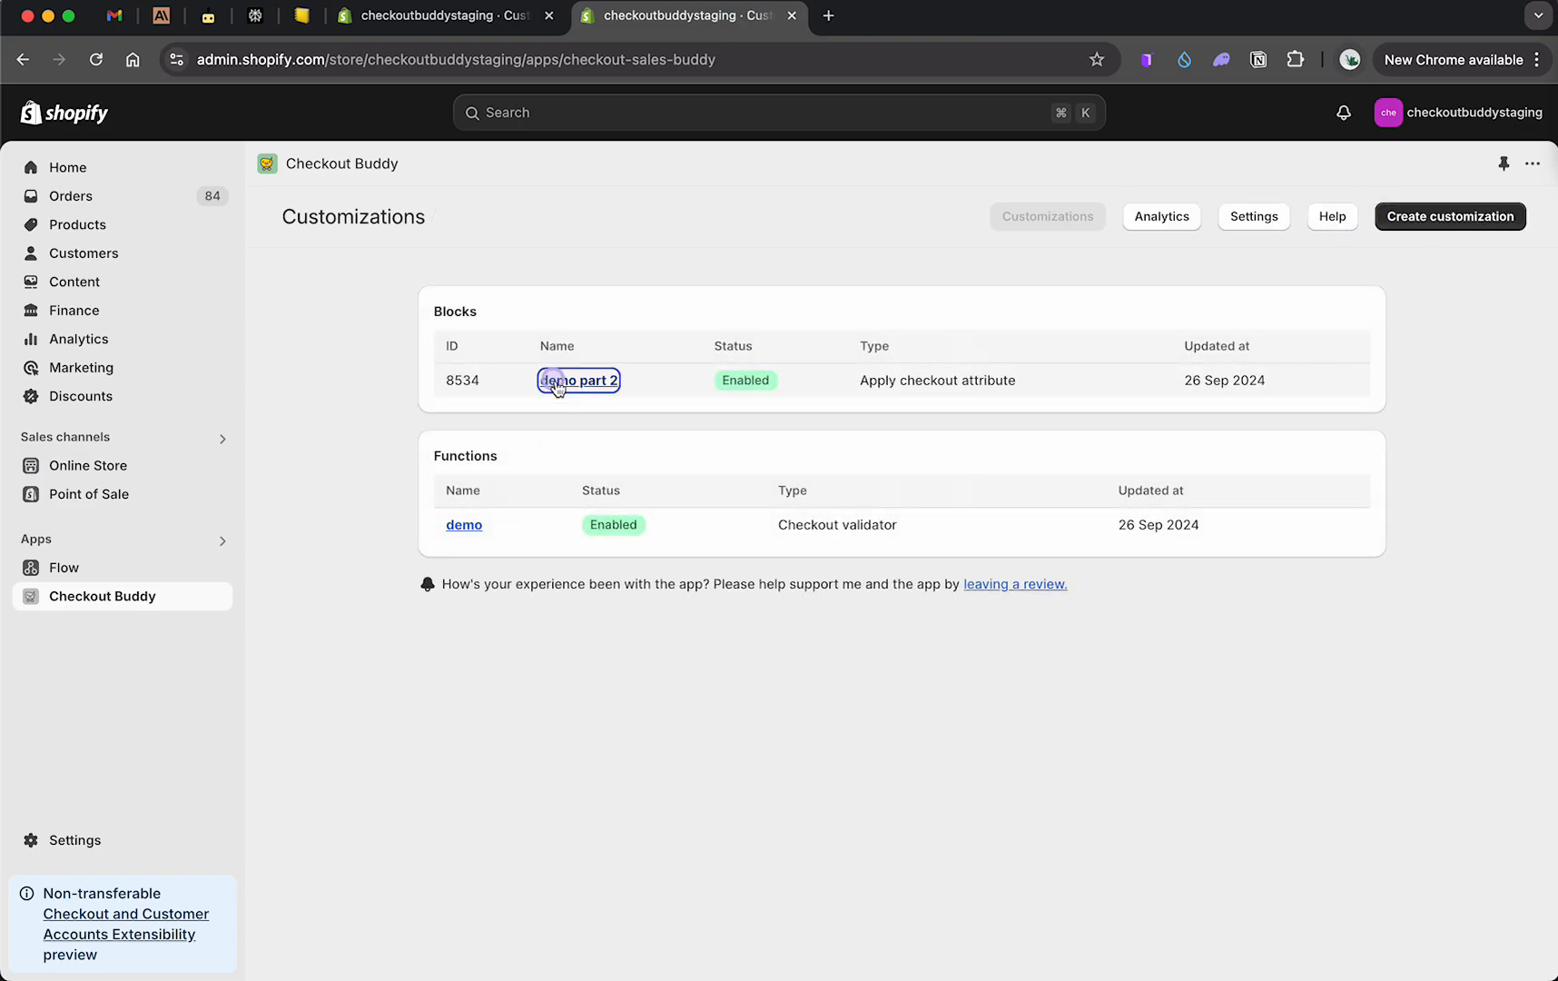
scroll(611, 786, down, 1)
scroll(611, 786, up, 1)
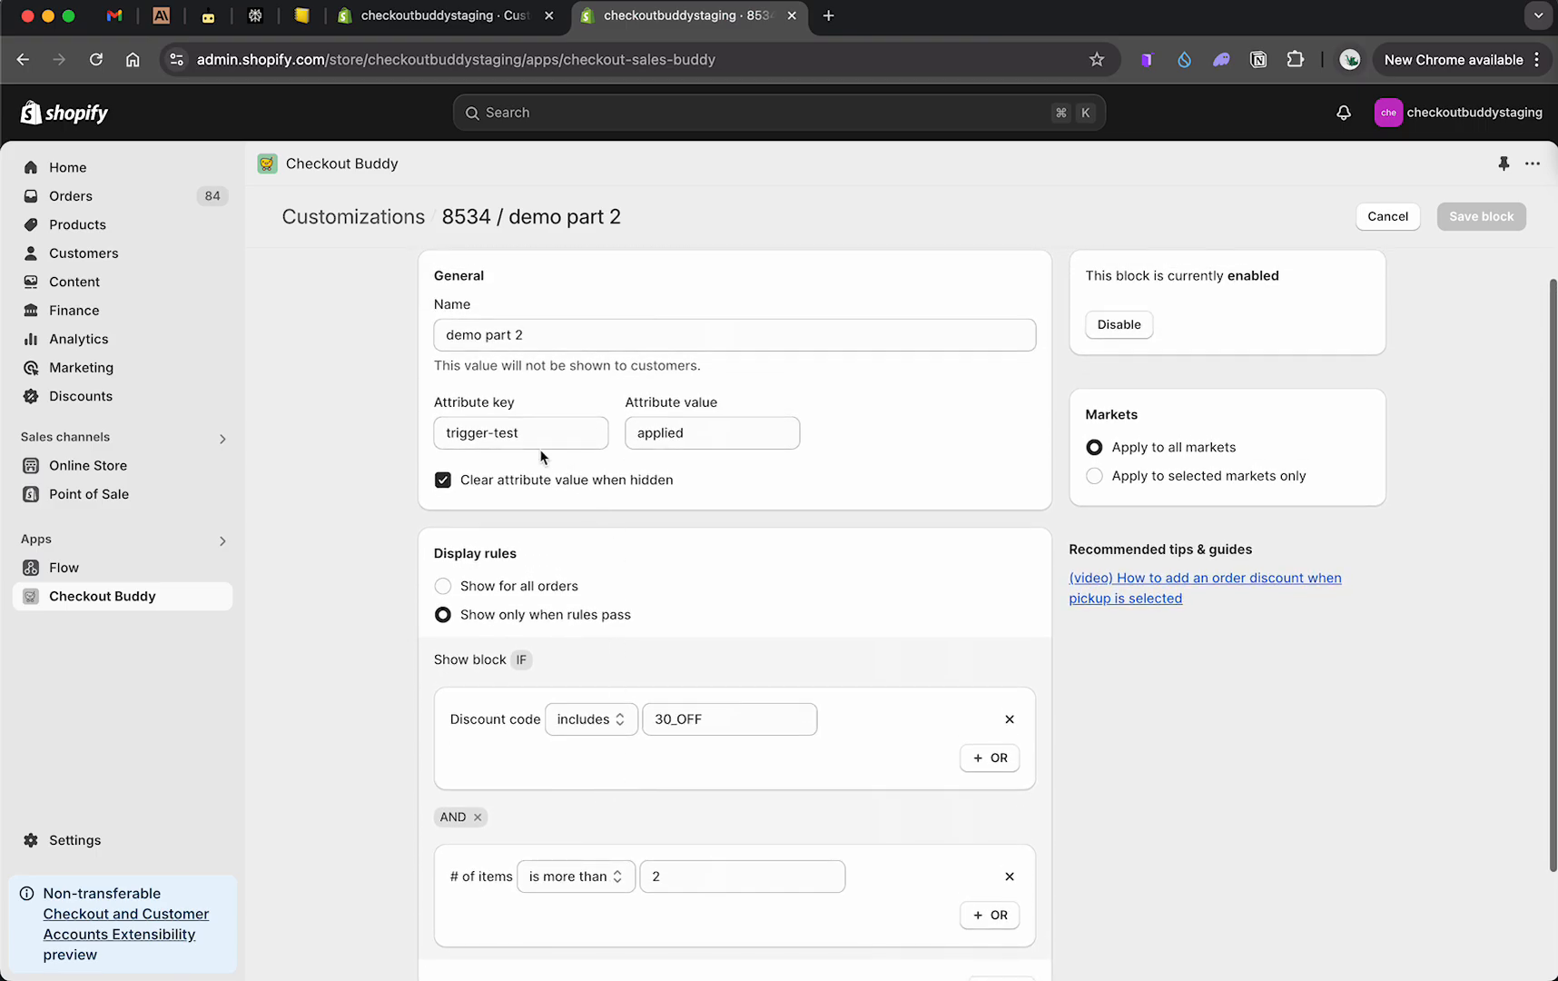
scroll(499, 386, up, 1)
double_click(475, 225)
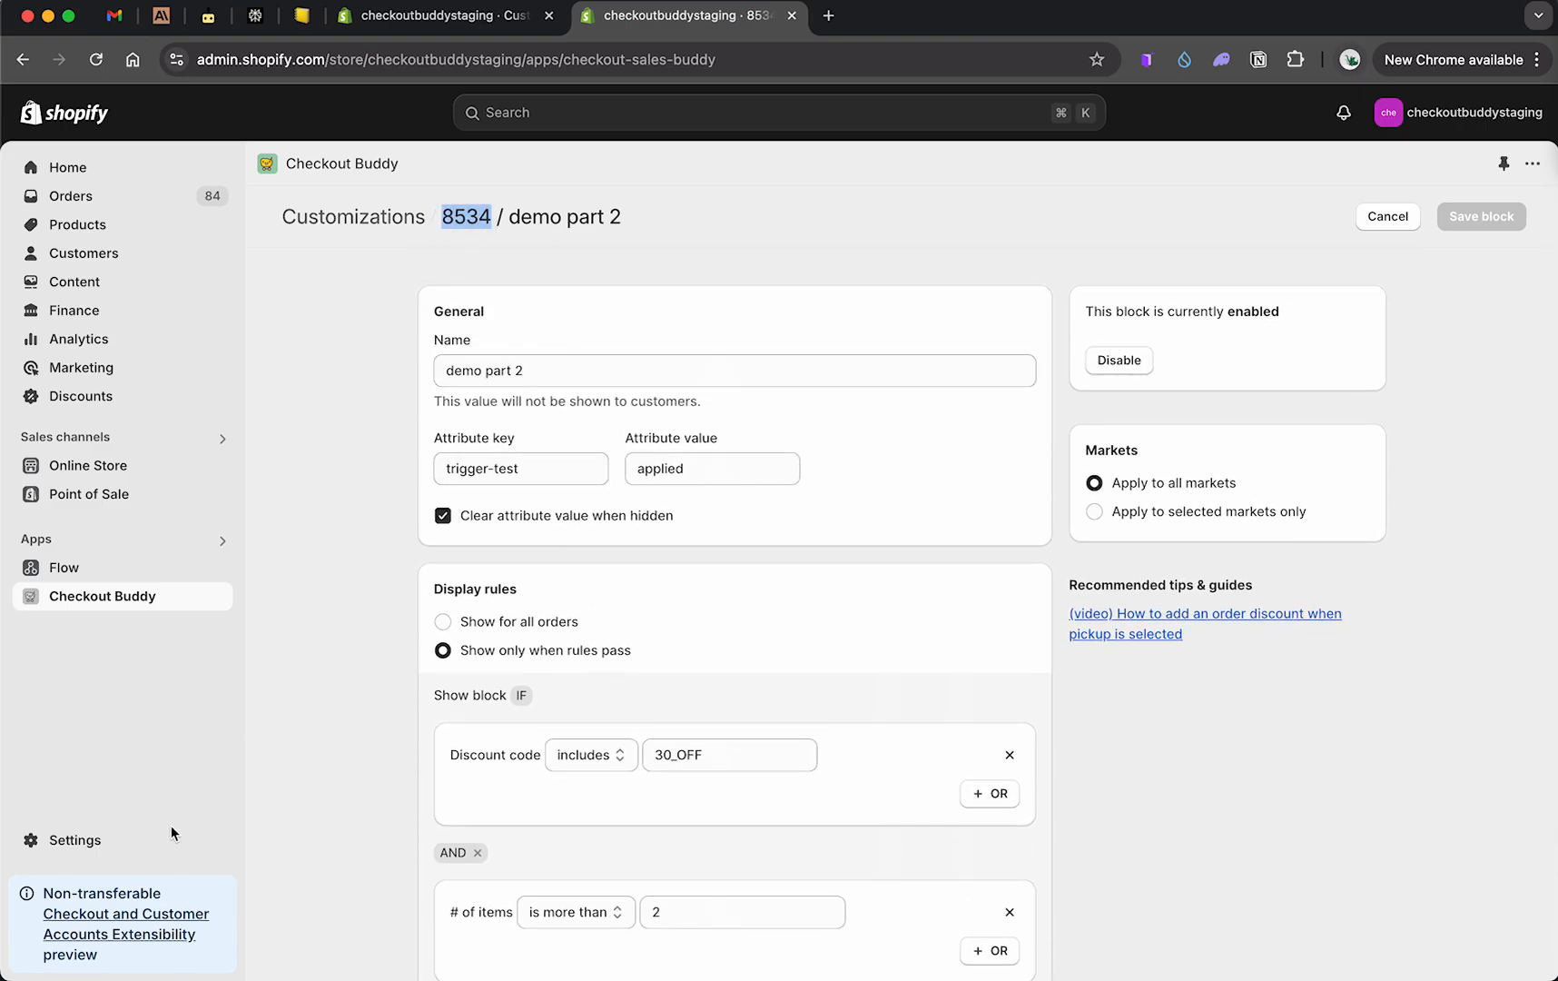
Step: In the checkout editor, set the Checkout Buddy app block's fixed block ID to 8534 and save
super+click(132, 841)
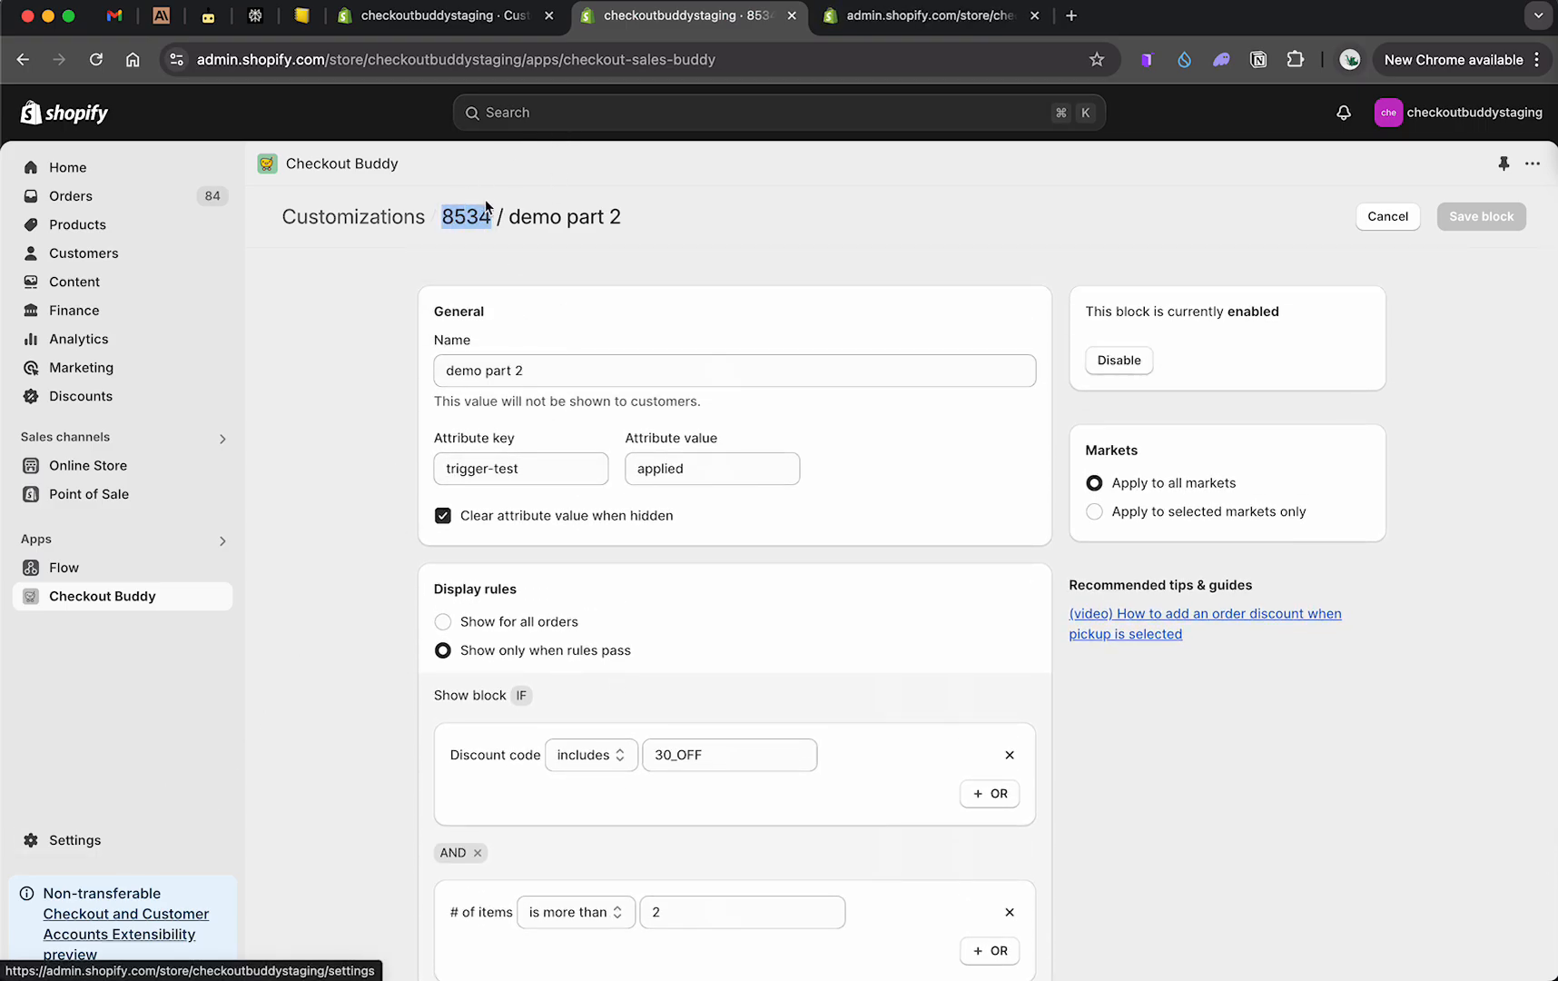
click(899, 17)
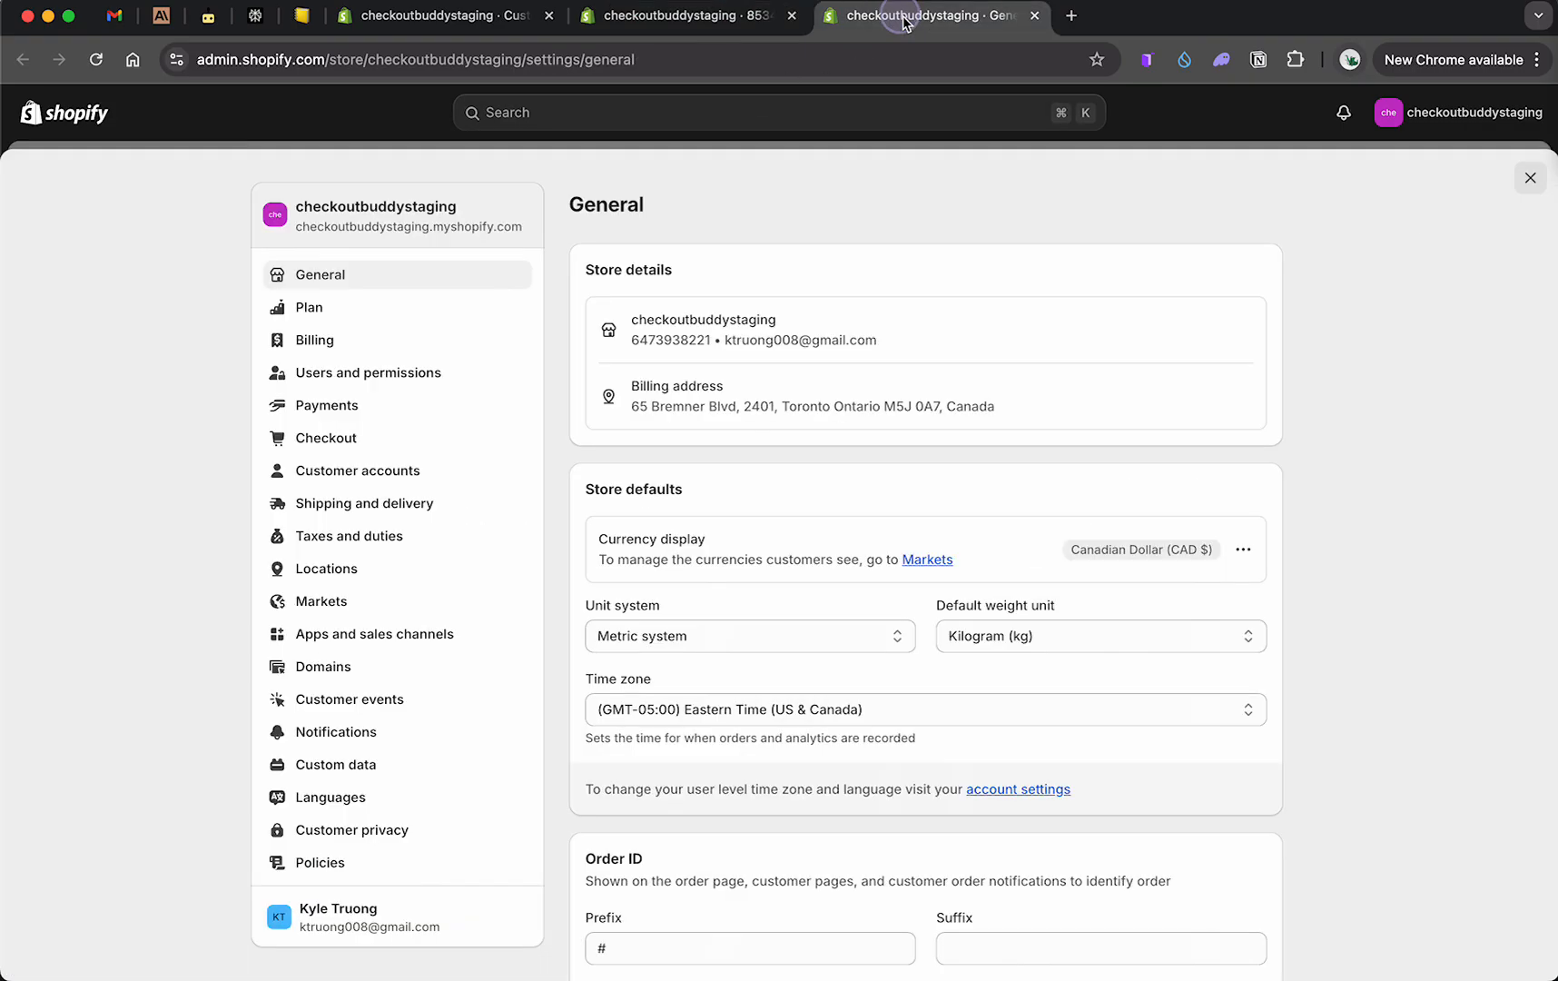
click(355, 436)
click(1222, 502)
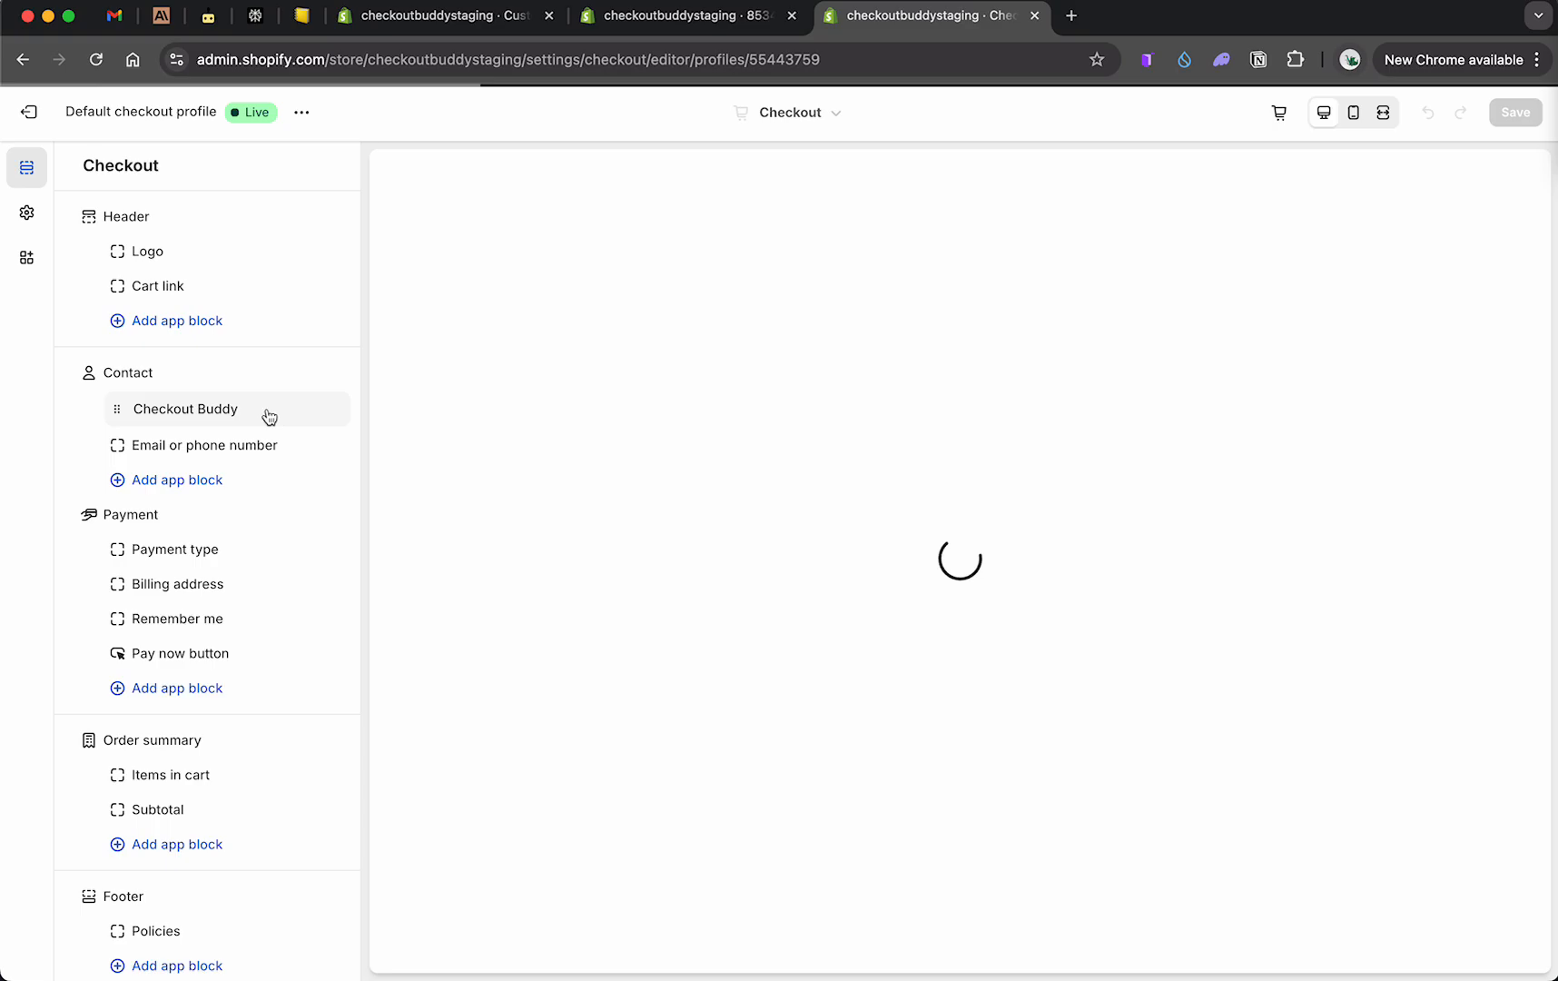
click(198, 407)
click(161, 472)
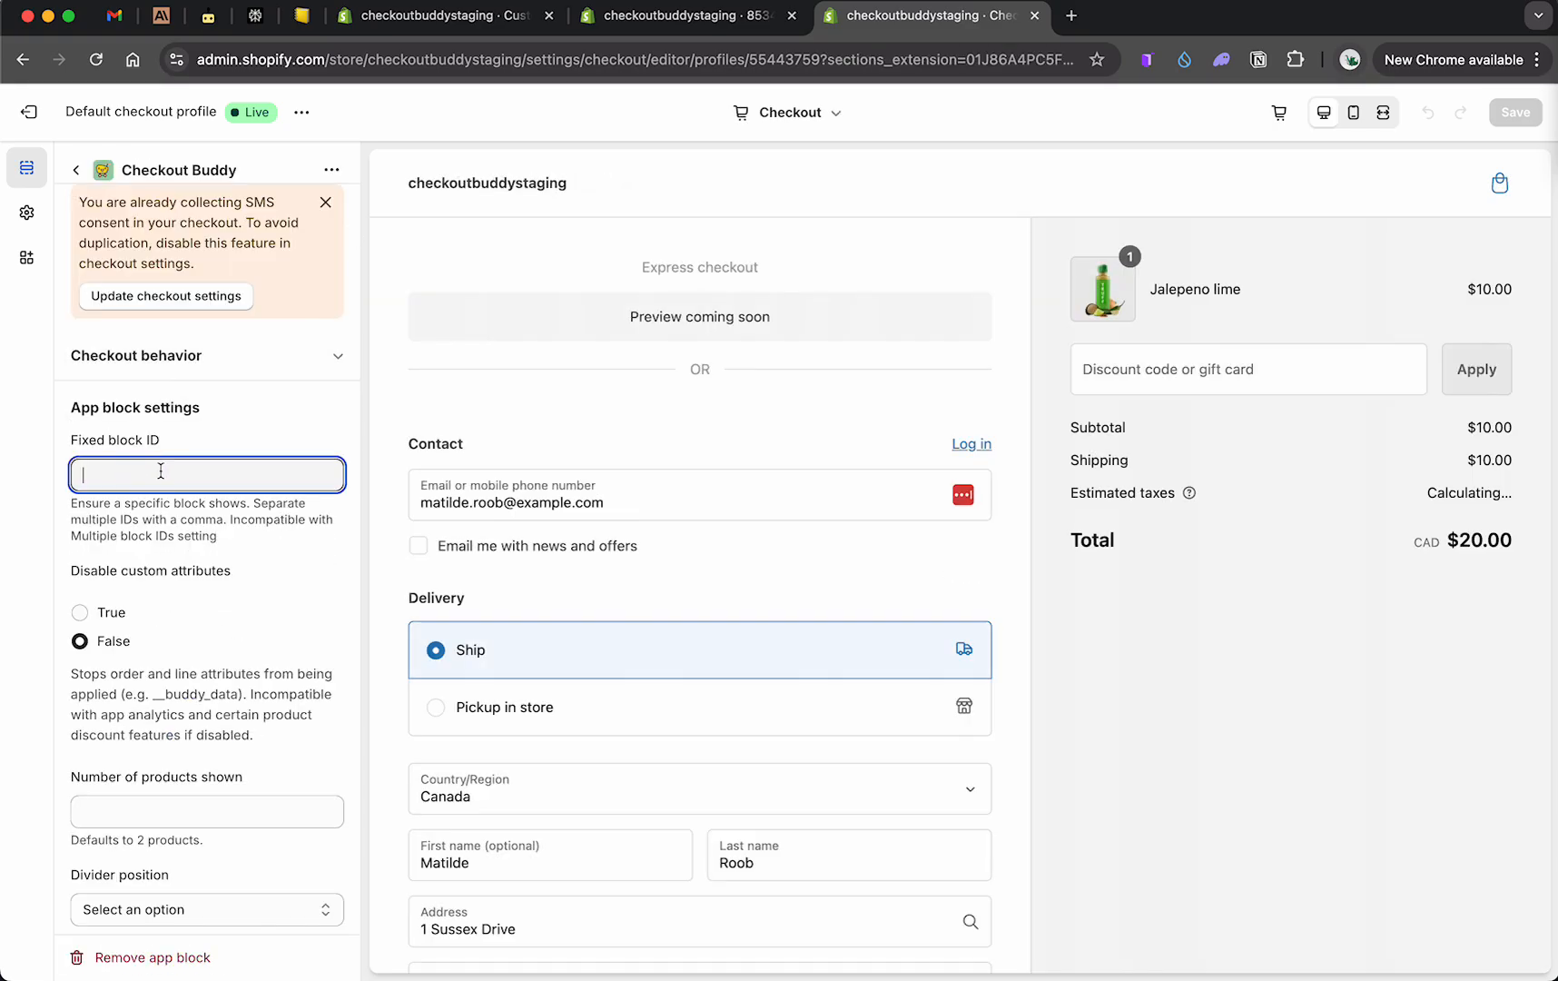
text(8534)
click(212, 355)
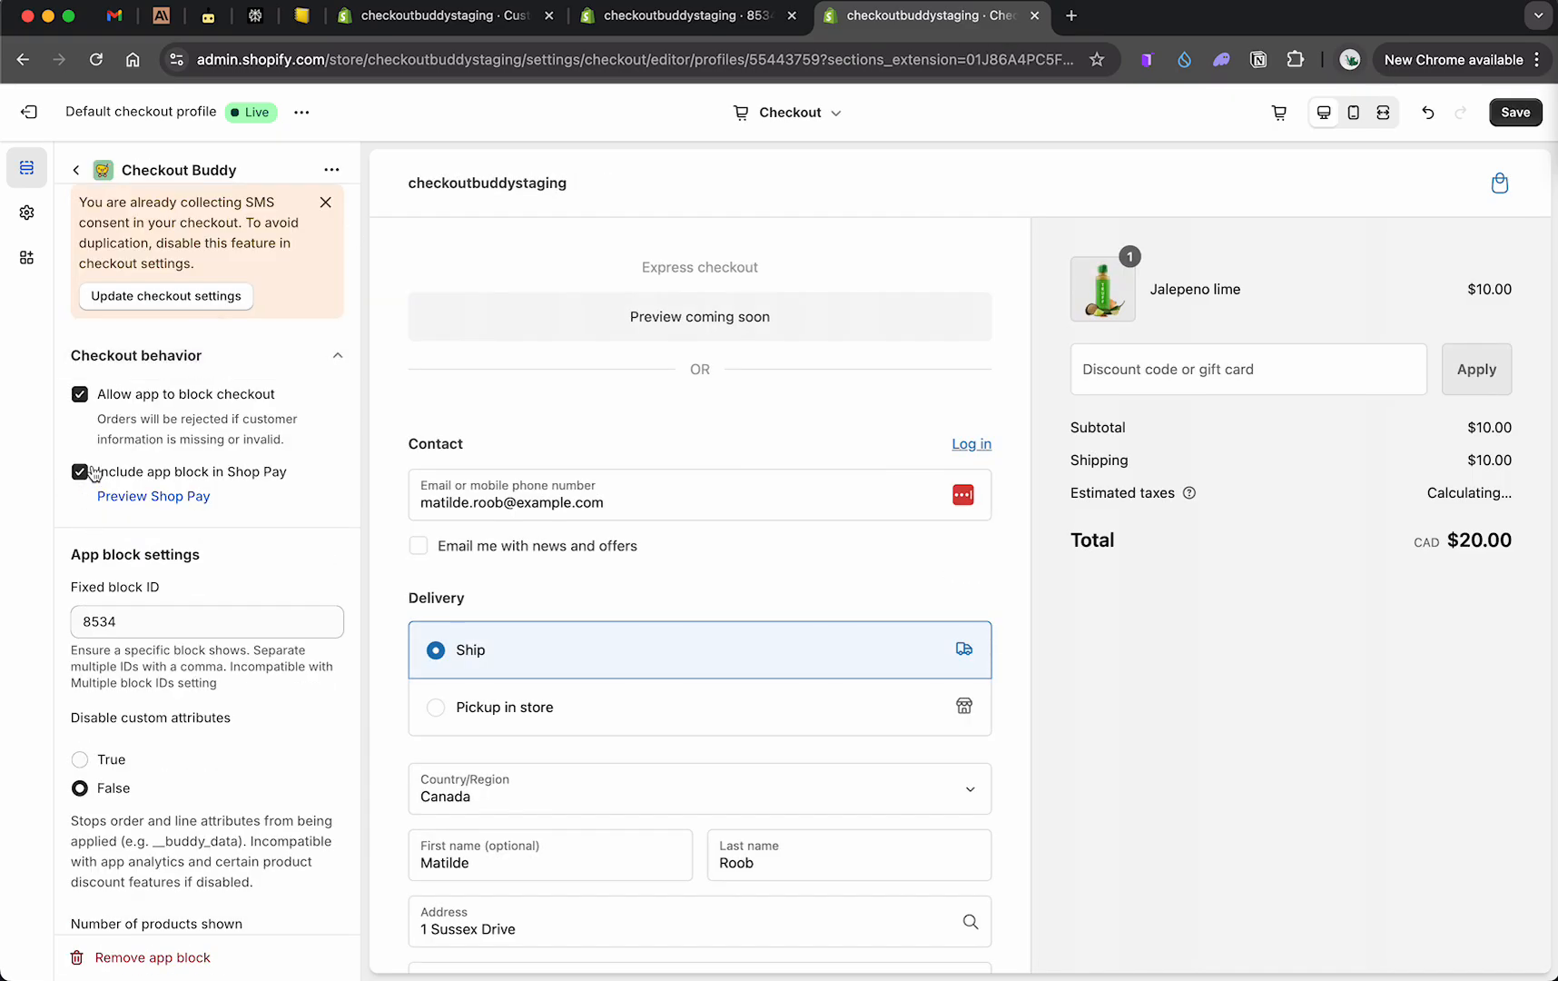
click(1515, 113)
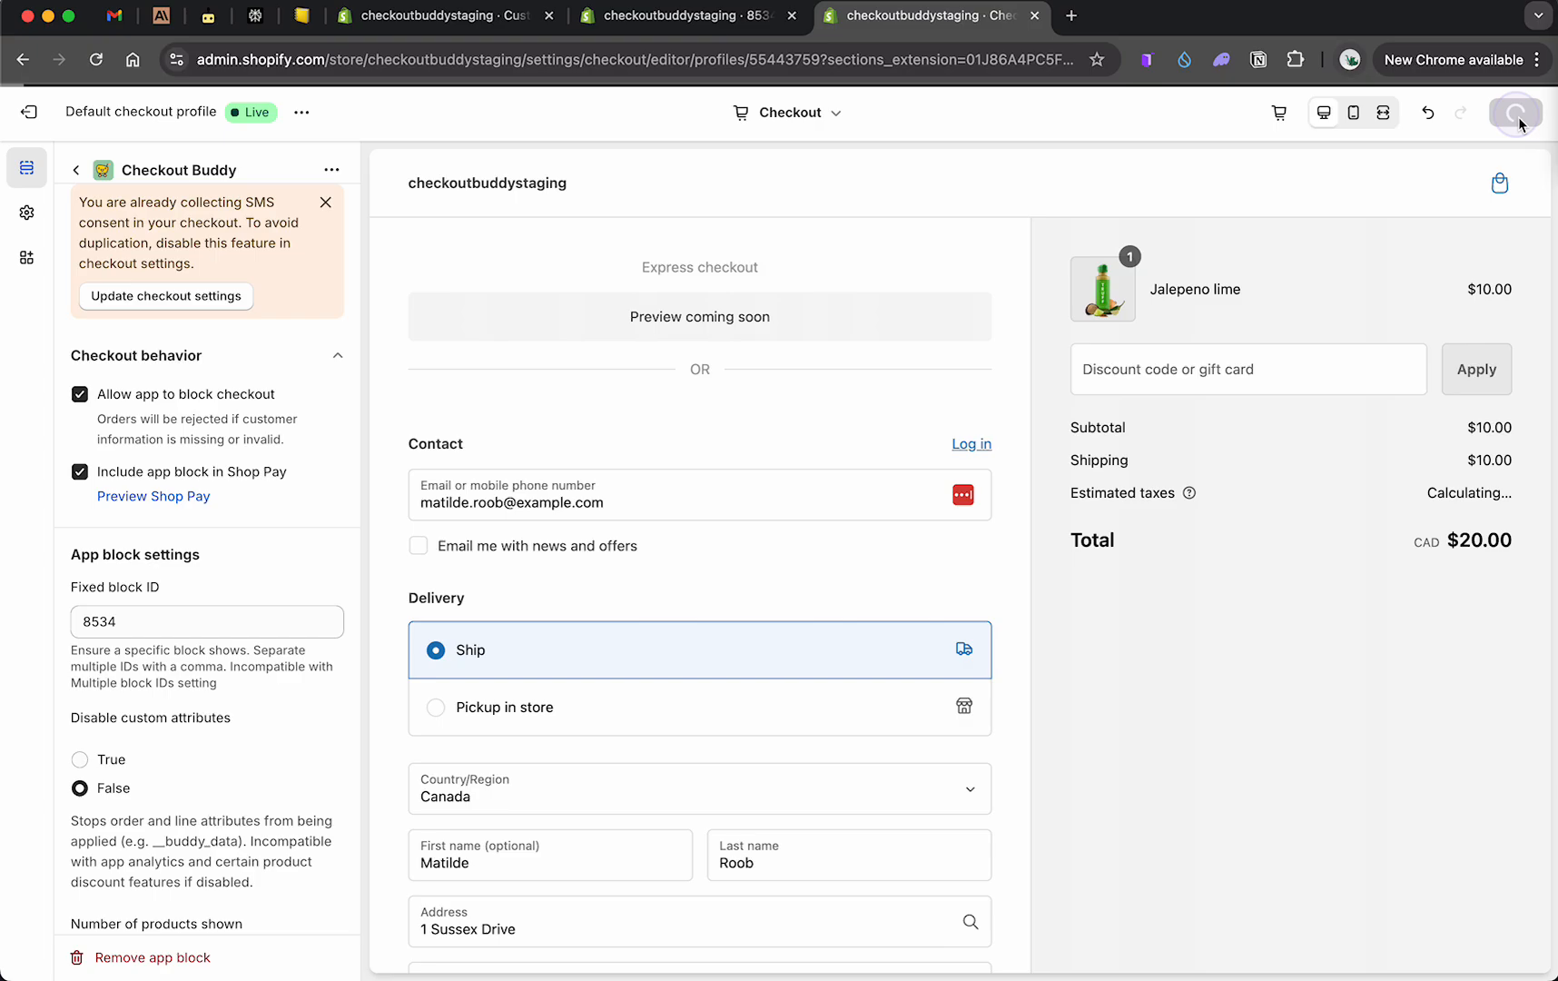
Step: Open the storefront cart and remove all Jalepeno lime items, leaving only the snowboard
click(680, 15)
click(218, 465)
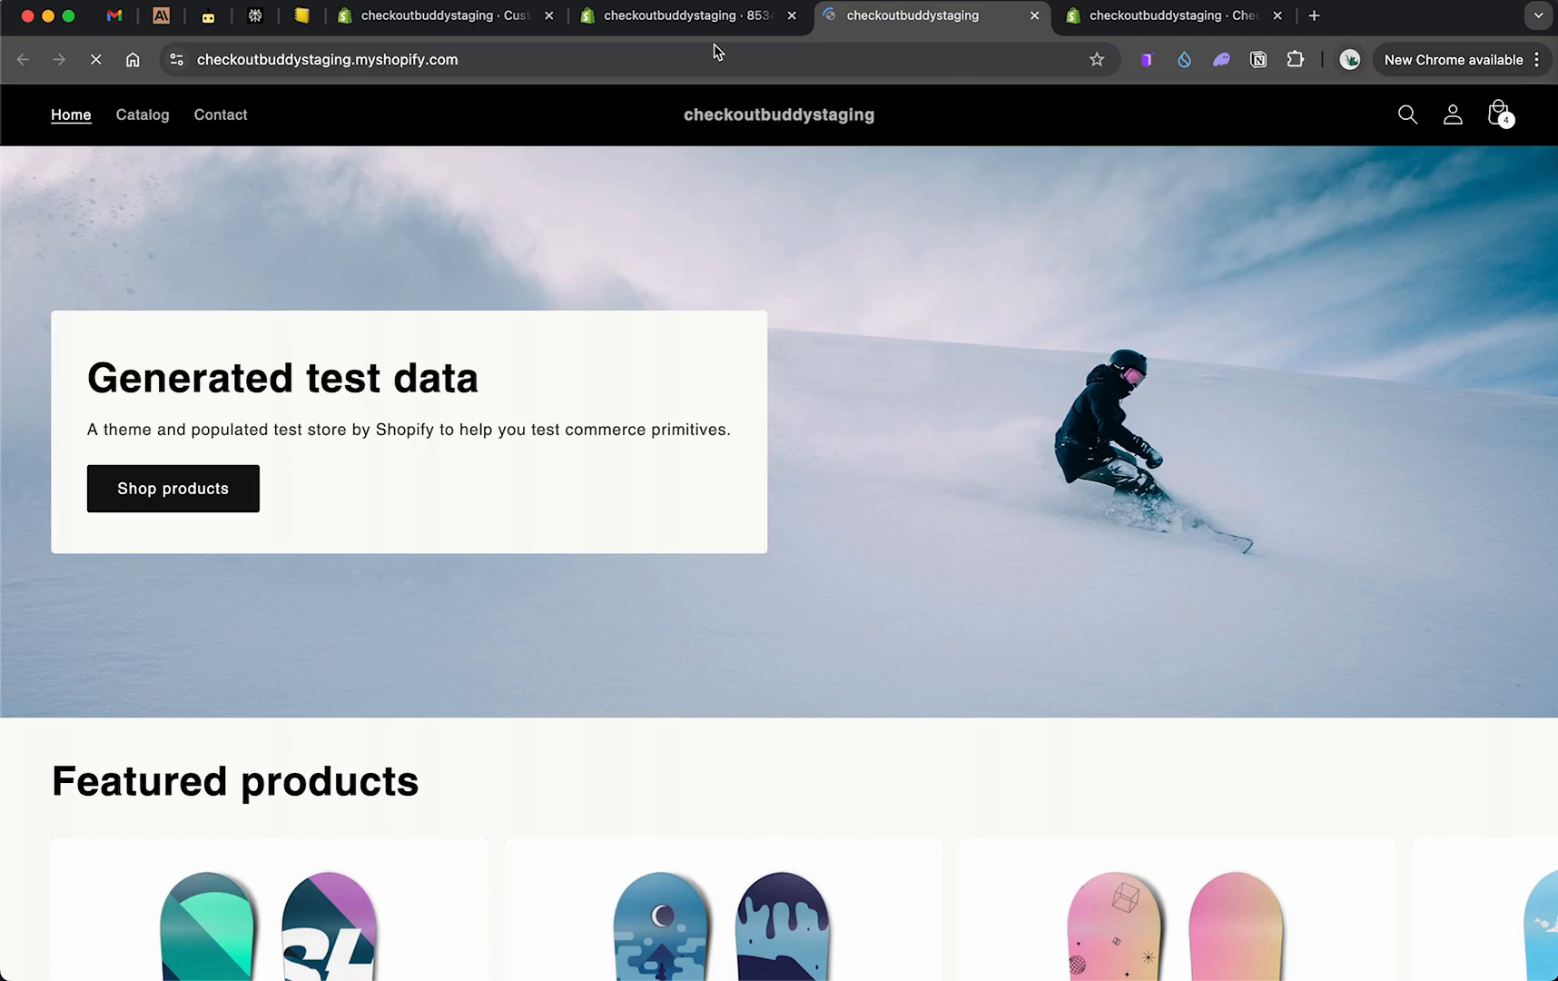
click(703, 15)
click(505, 18)
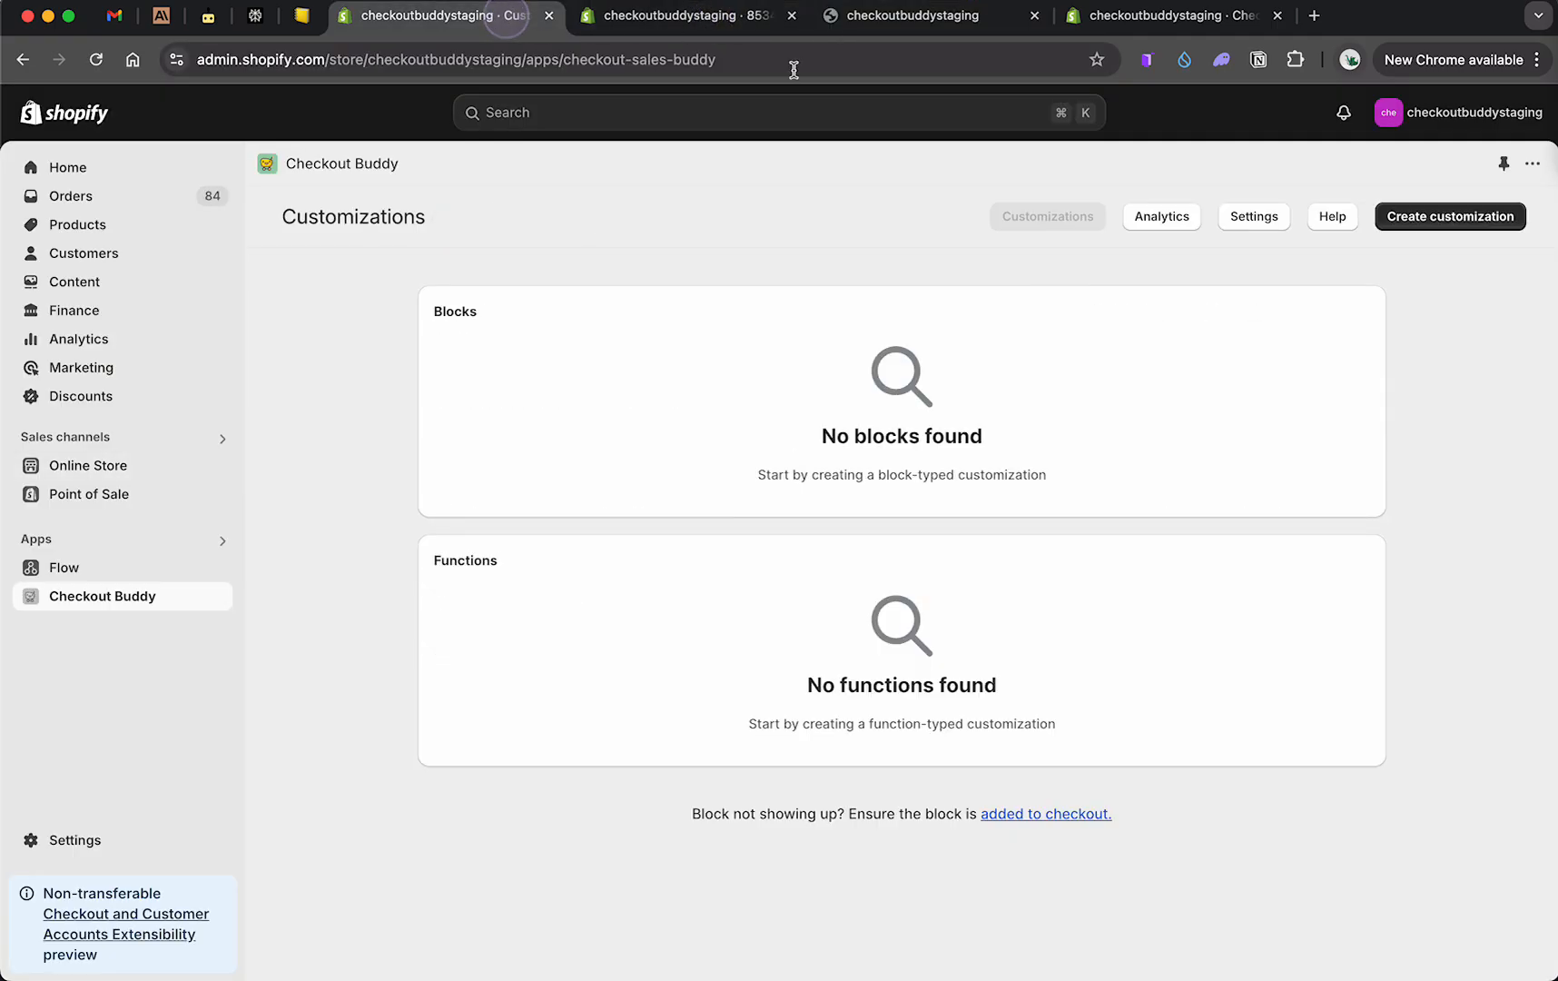
click(672, 18)
click(450, 18)
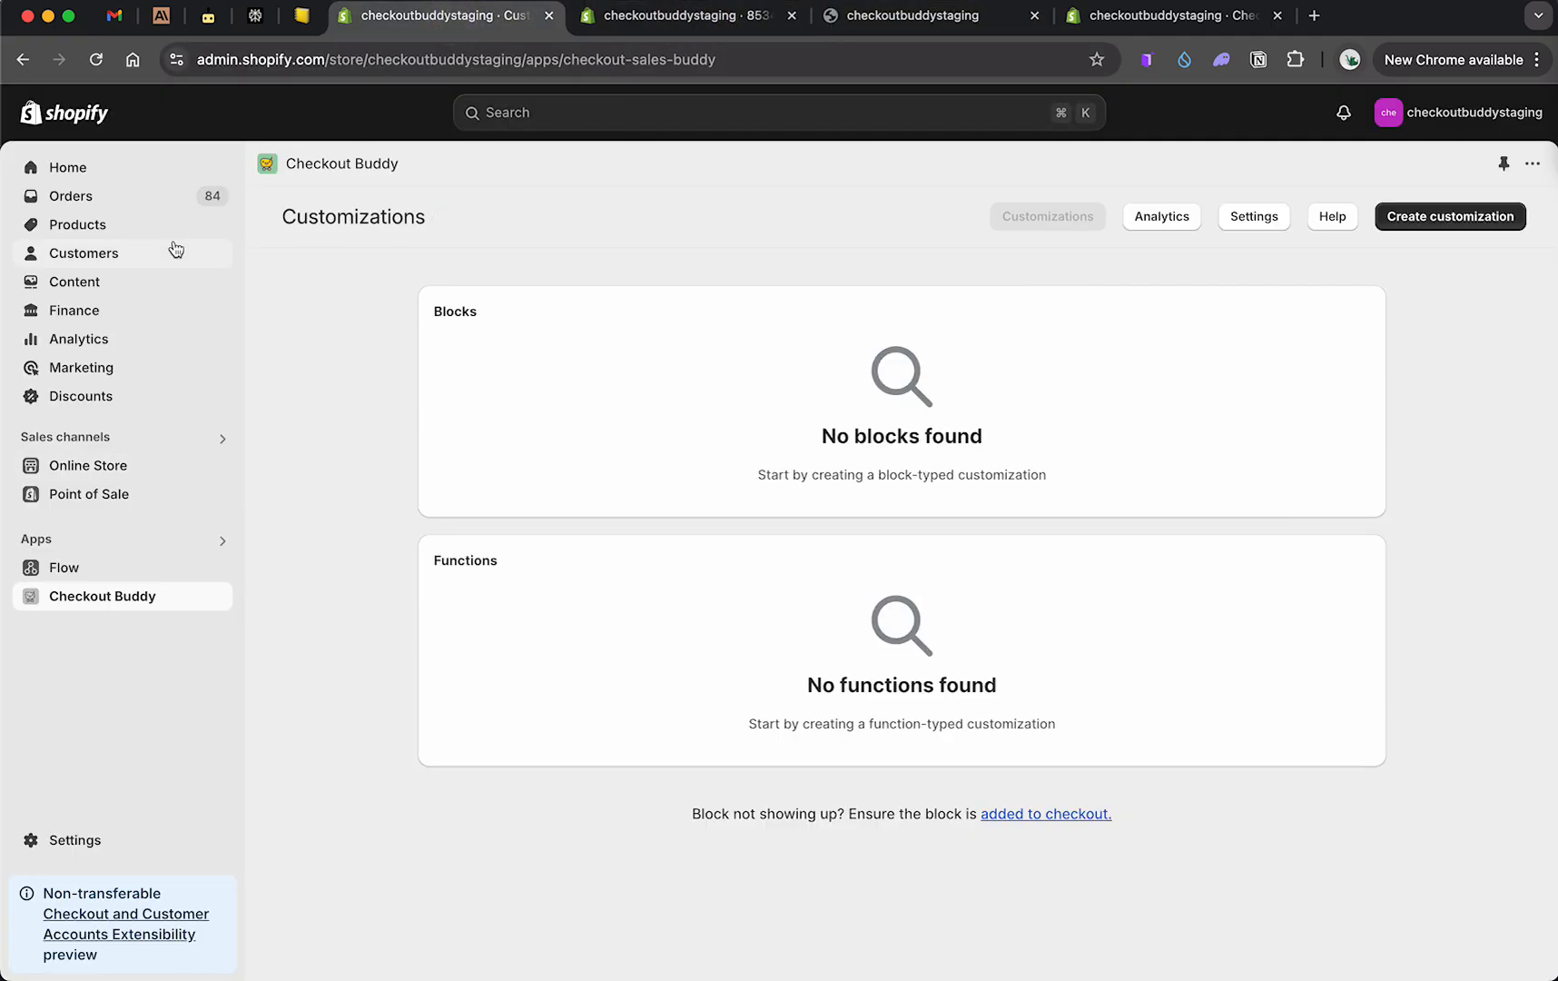
click(939, 20)
click(1498, 114)
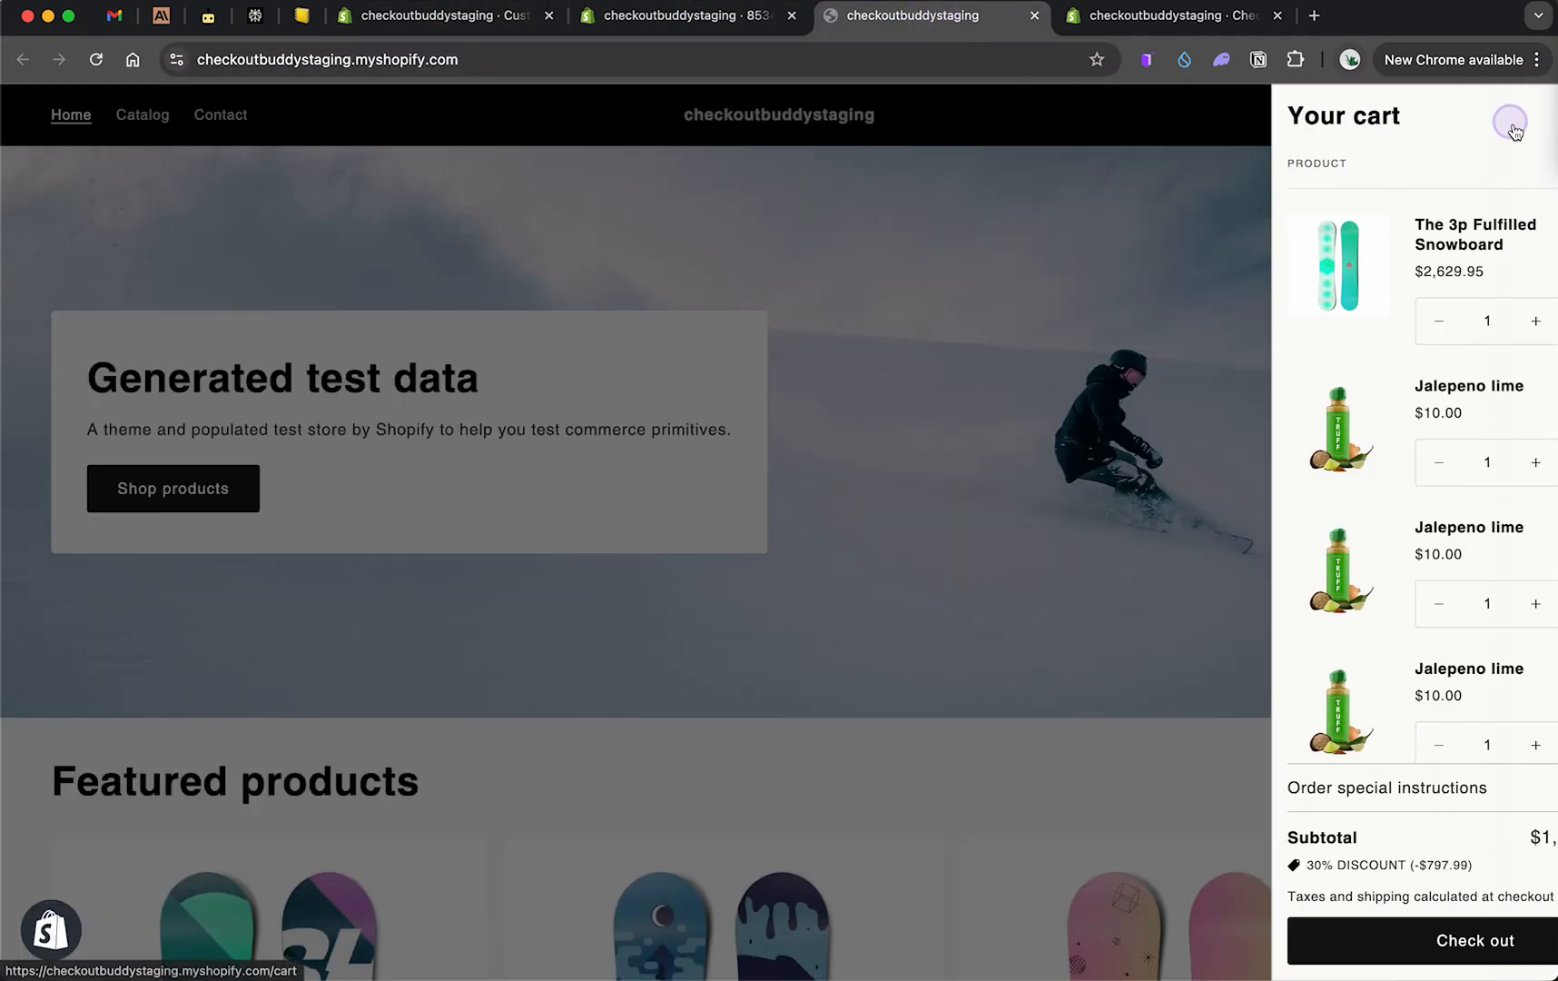
click(1474, 466)
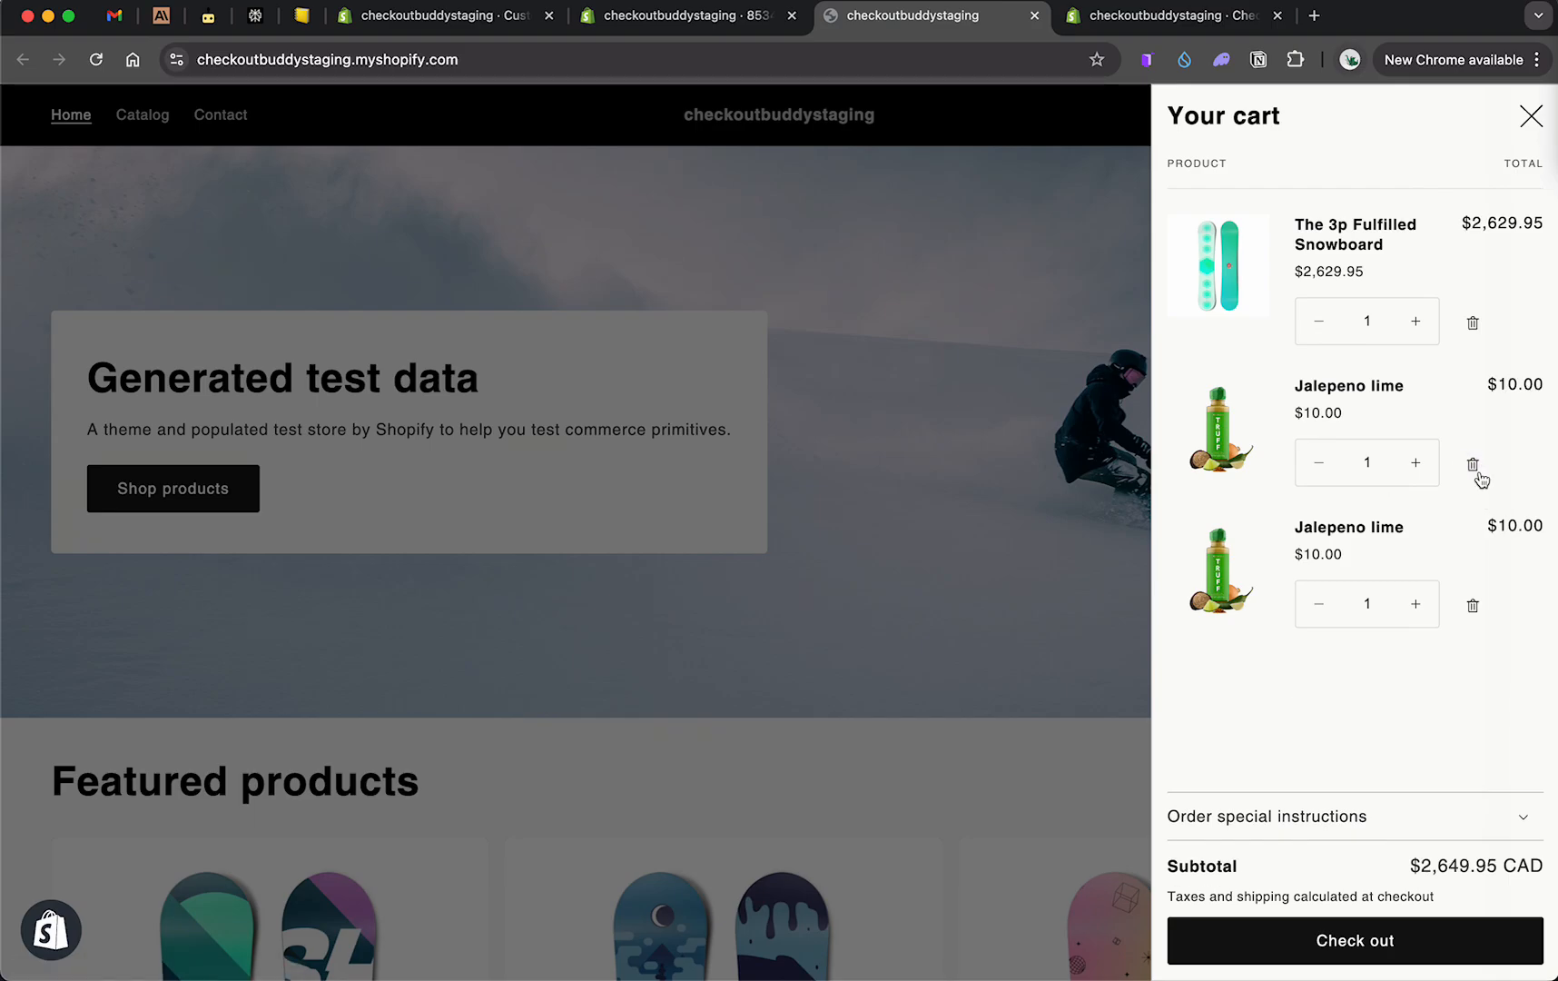
click(1474, 468)
click(1475, 467)
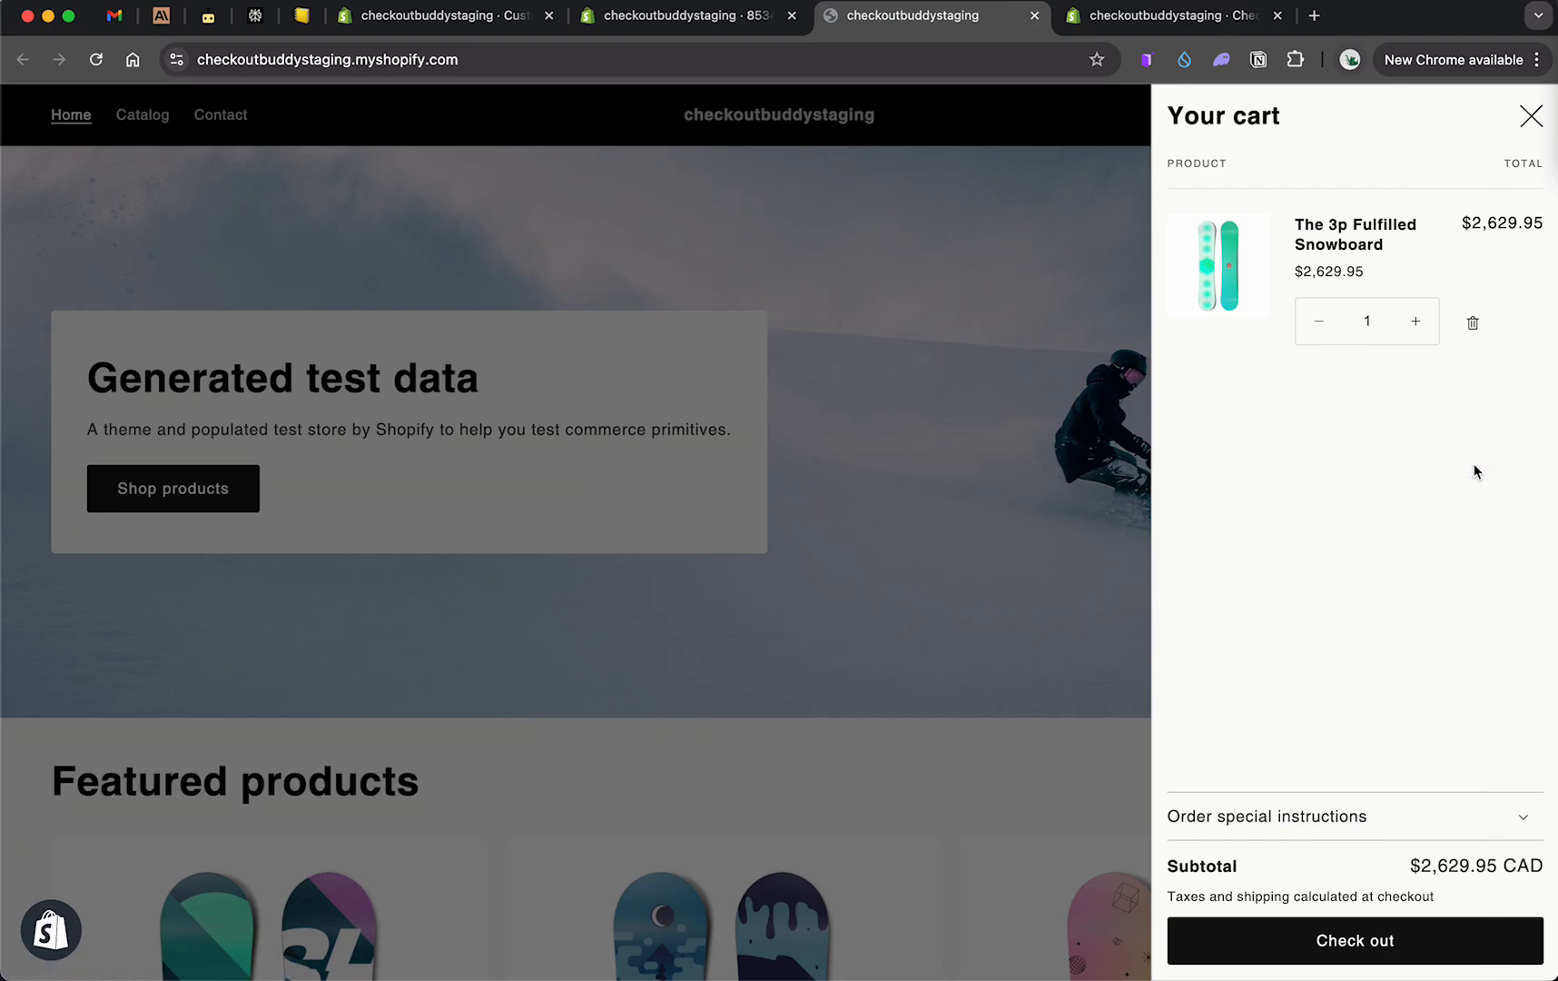
click(974, 518)
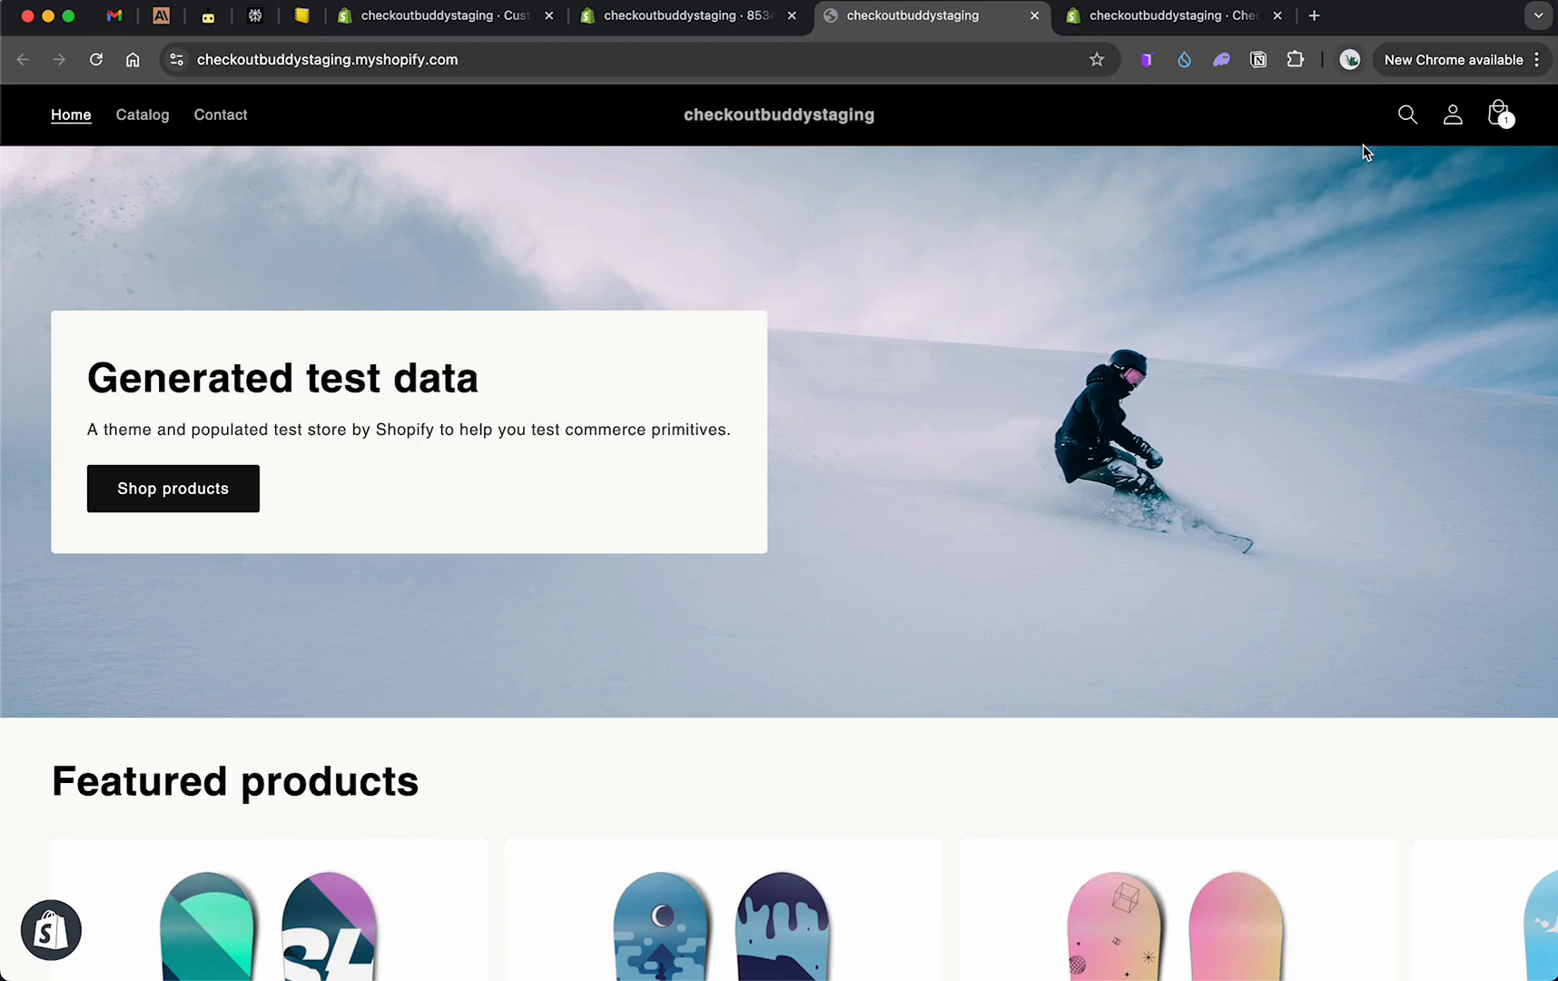
Step: Check out with the single snowboard and try to pay now
click(1498, 115)
click(1260, 931)
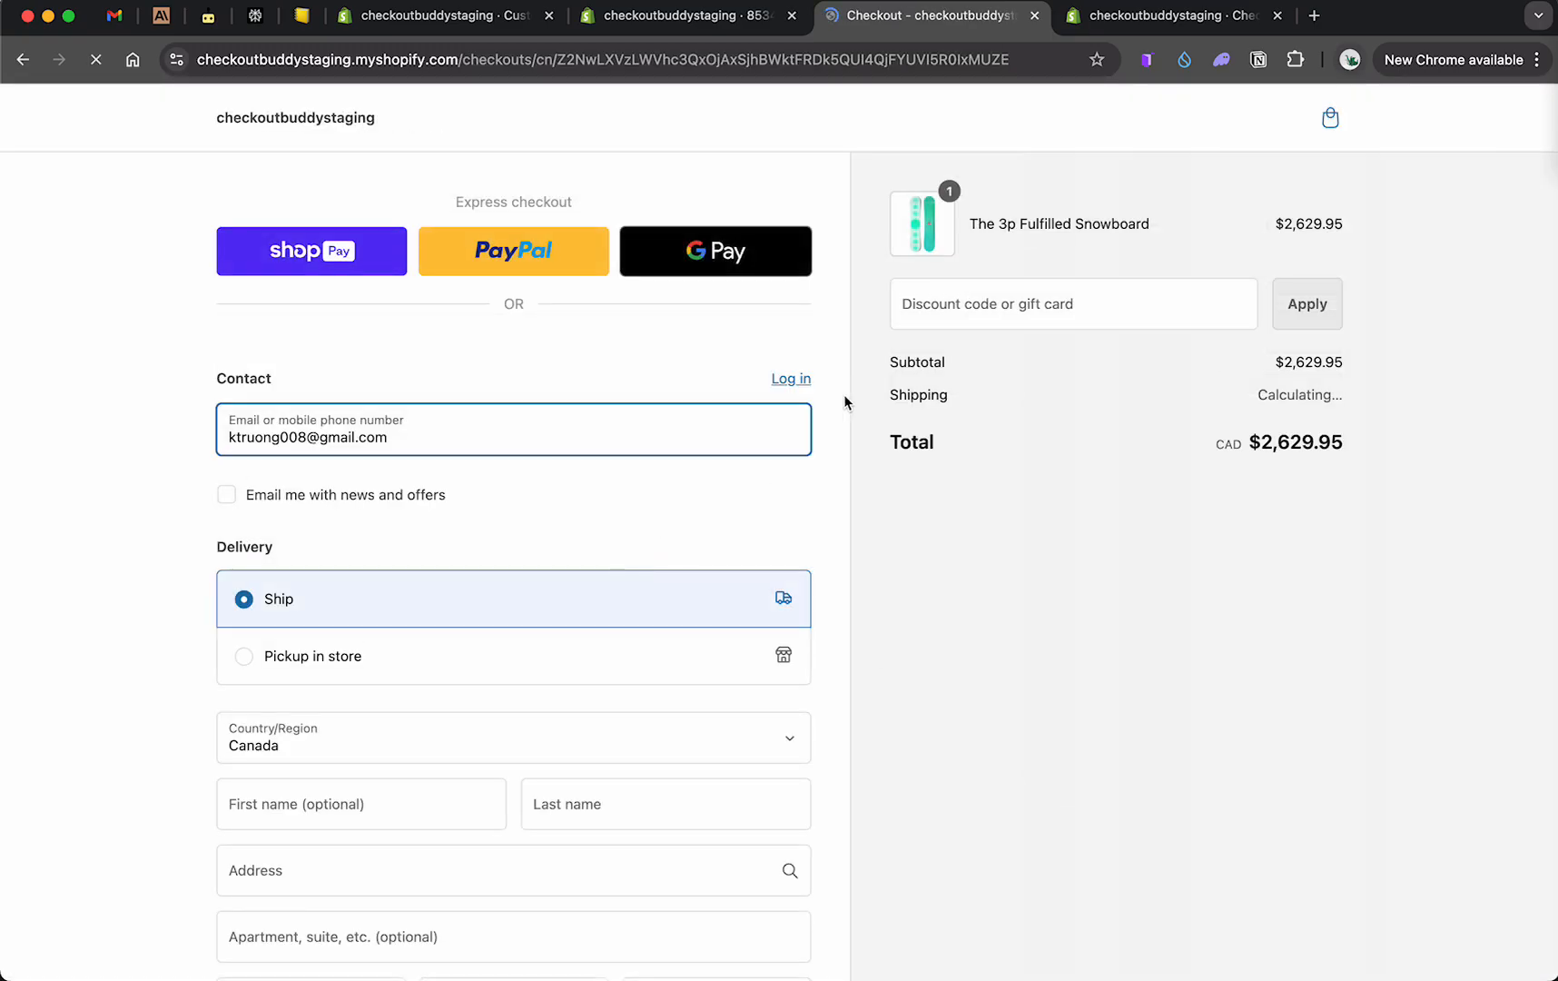
scroll(758, 494, down, 15)
click(577, 786)
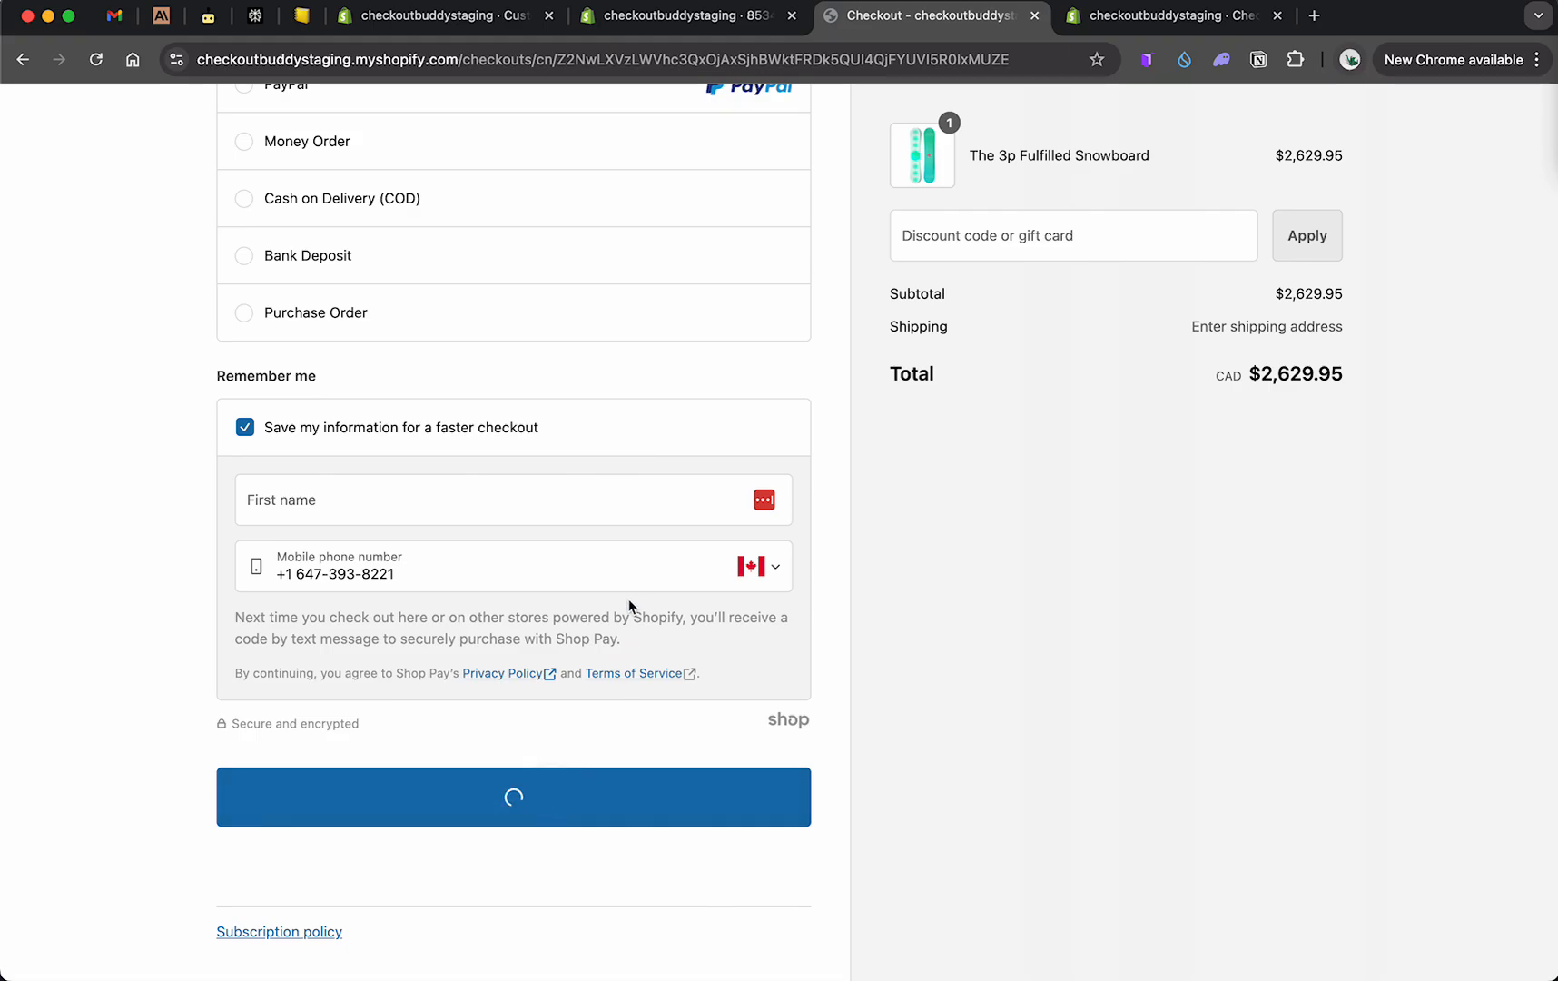
scroll(601, 522, up, 7)
scroll(498, 827, down, 4)
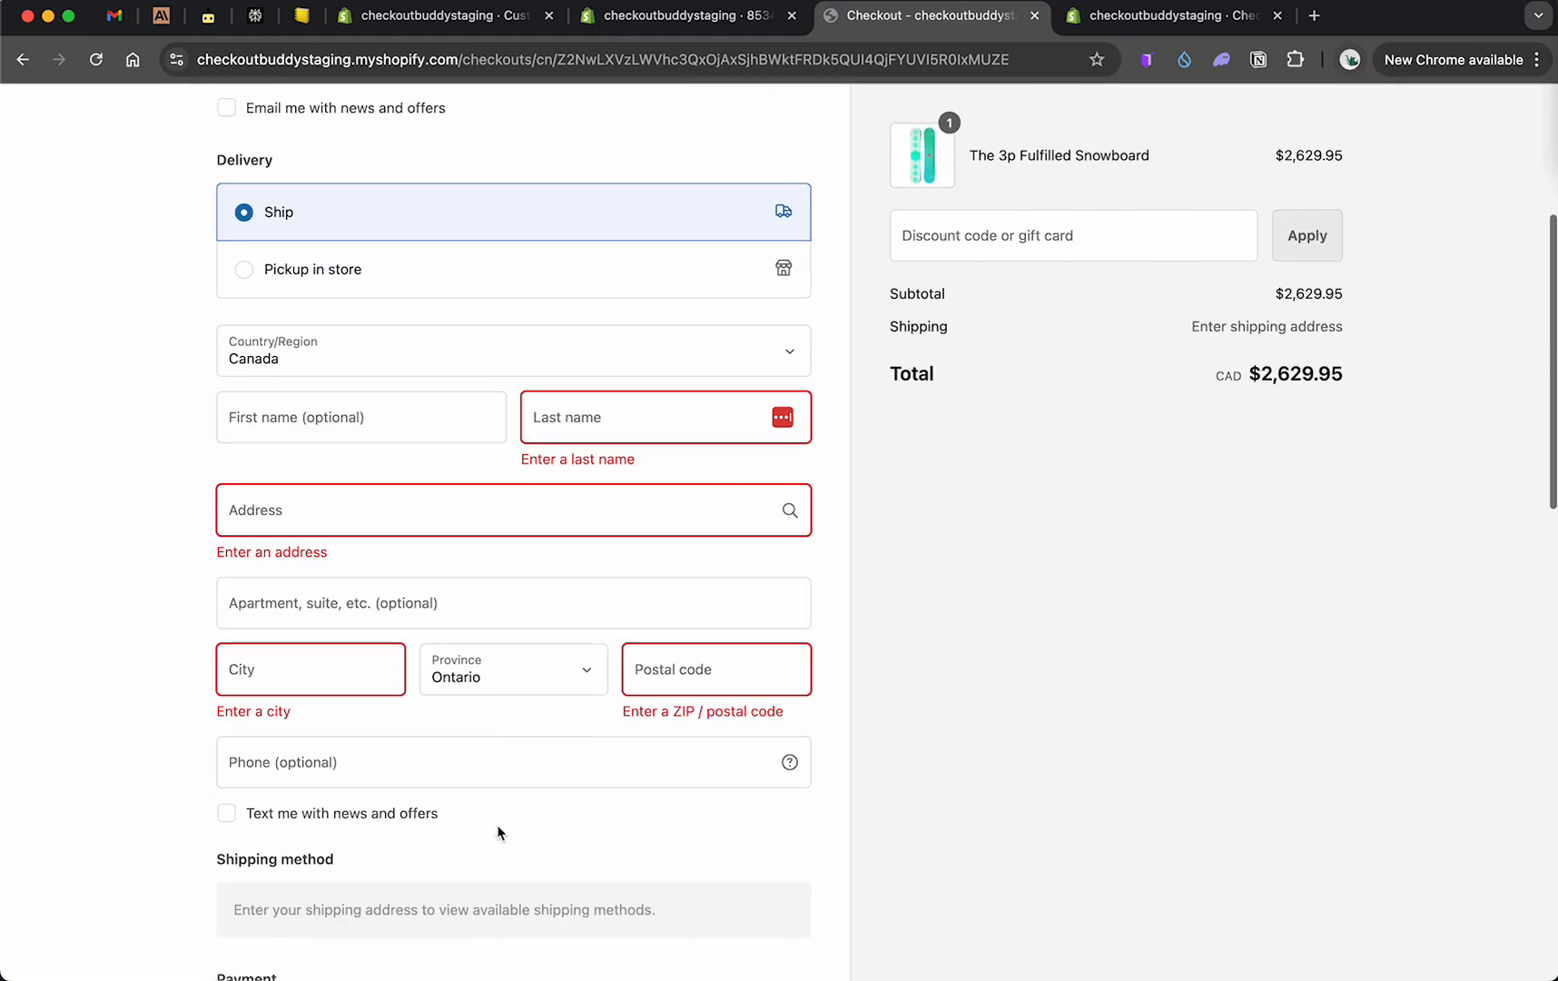
scroll(498, 833, up, 5)
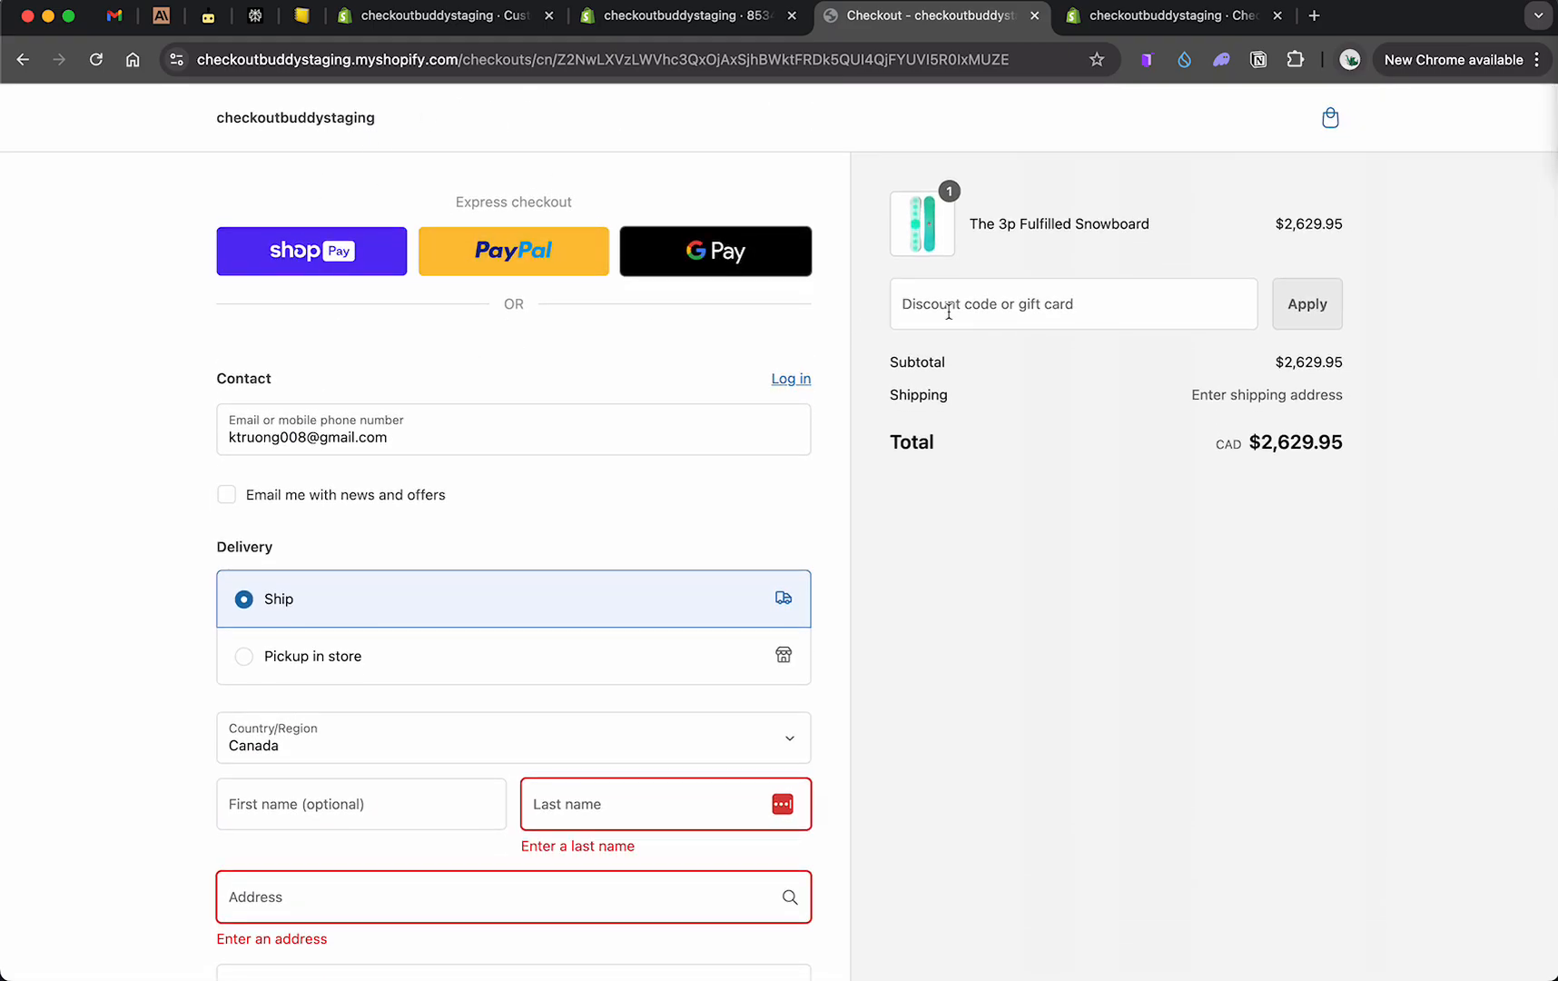
Step: Apply discount code 30_OFF at checkout
click(1038, 291)
text(30_OFF)
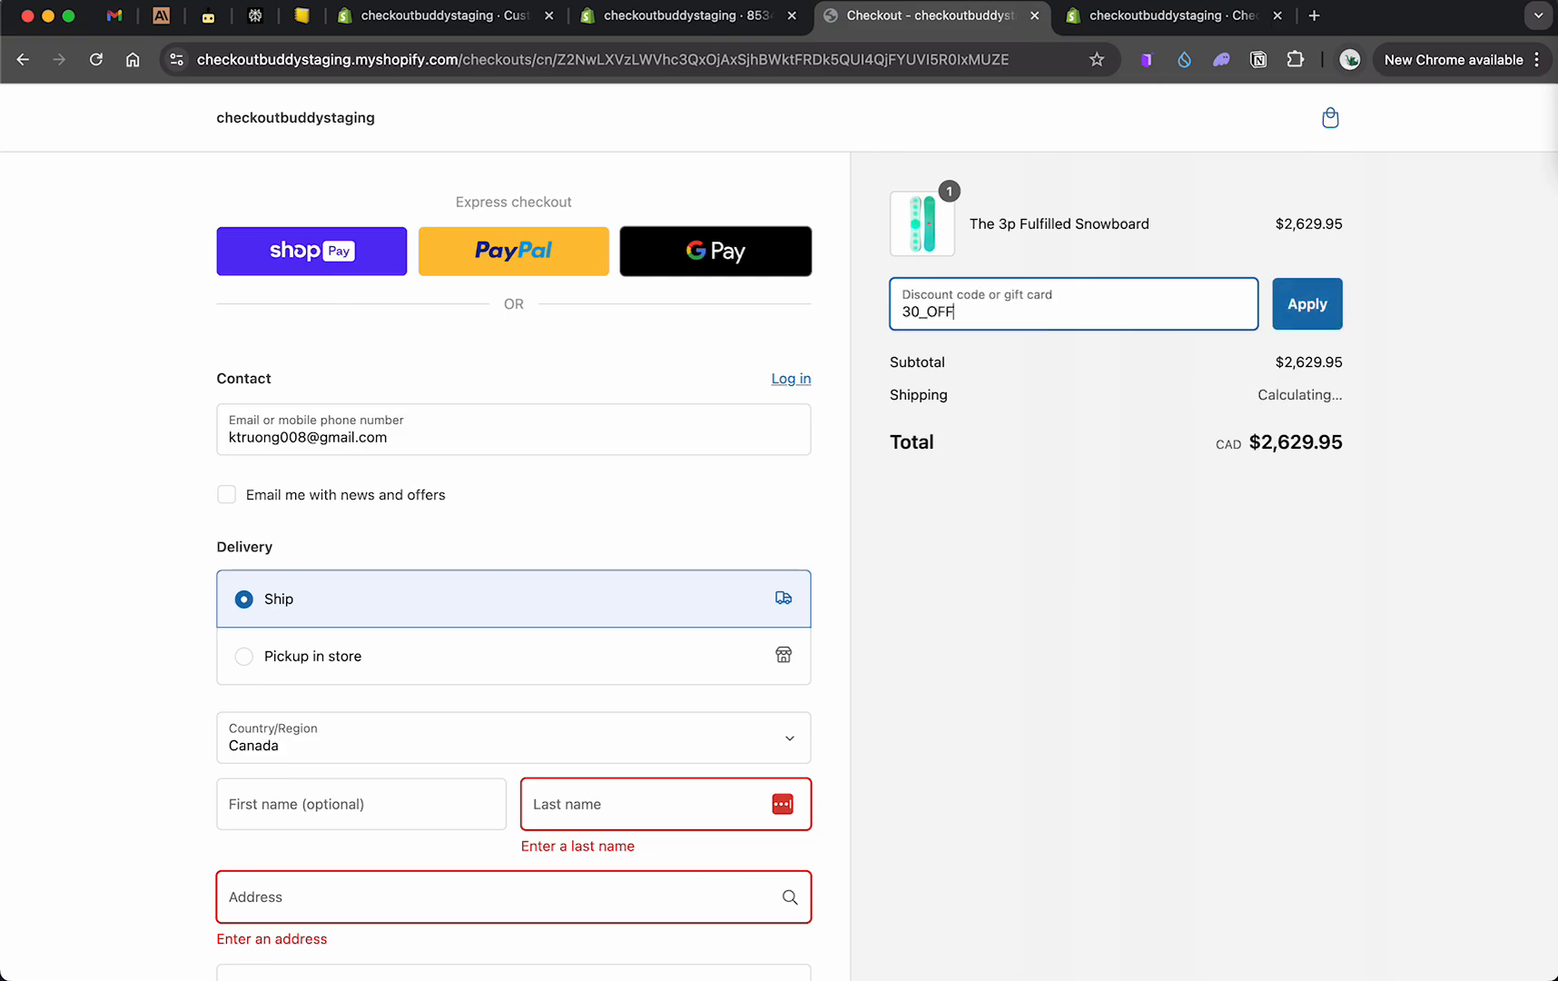
click(1337, 310)
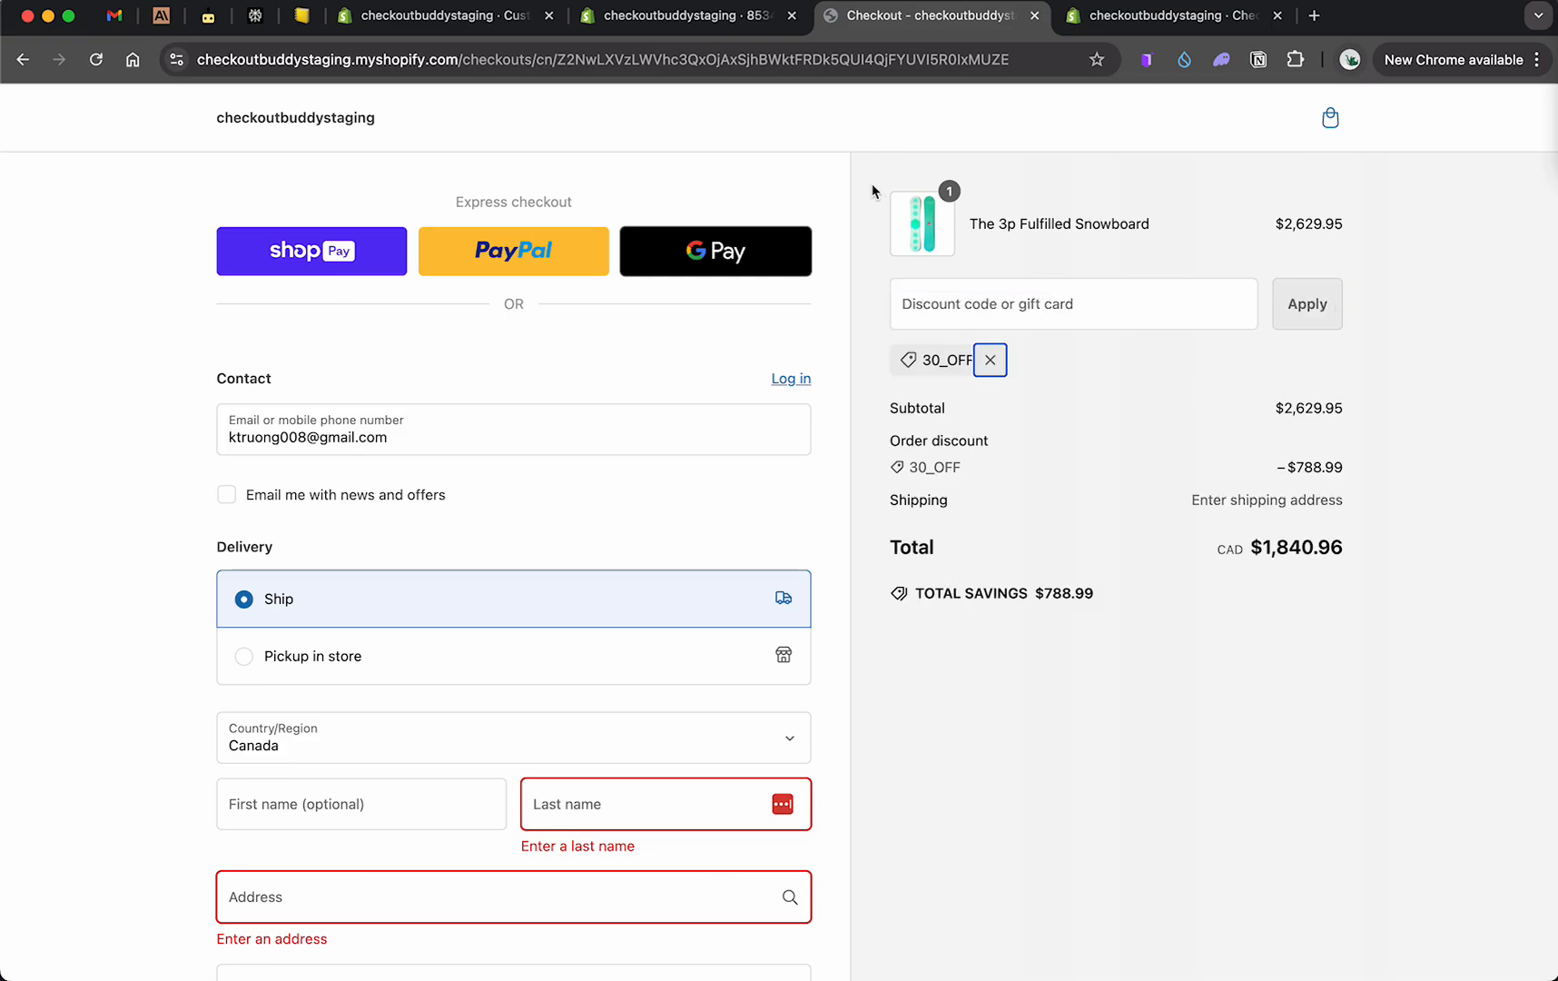
Step: Try to pay with the discount applied, then return to the cart
scroll(753, 394, down, 15)
click(499, 811)
click(1328, 116)
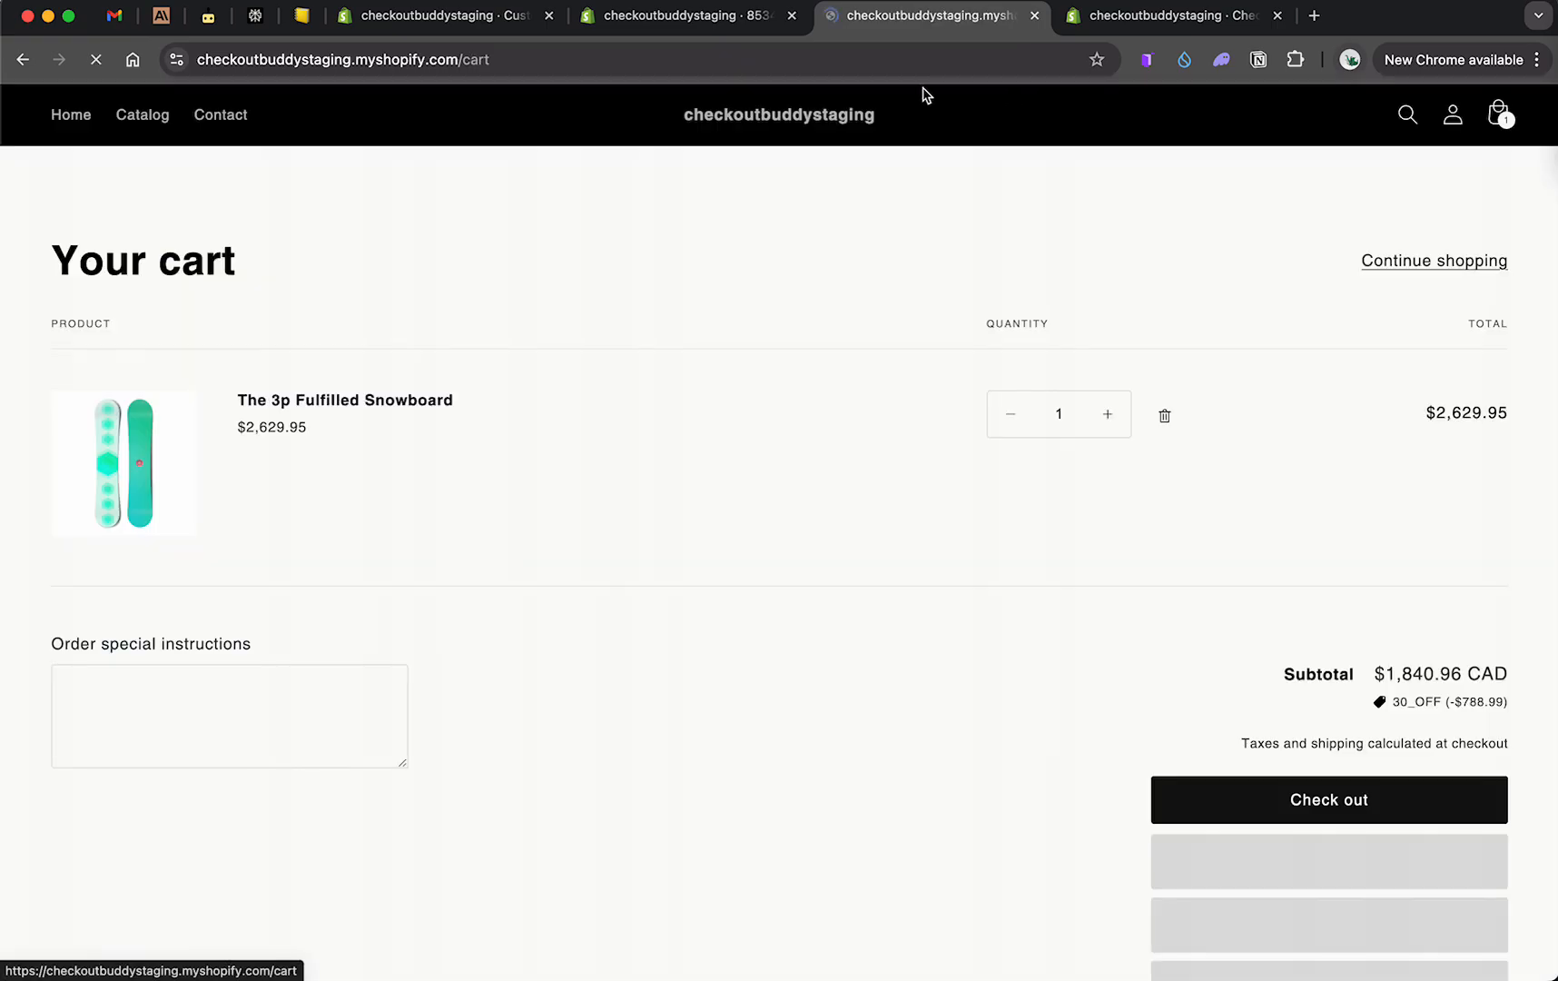
Step: Increase the snowboard quantity to 3 and proceed to checkout
click(1114, 413)
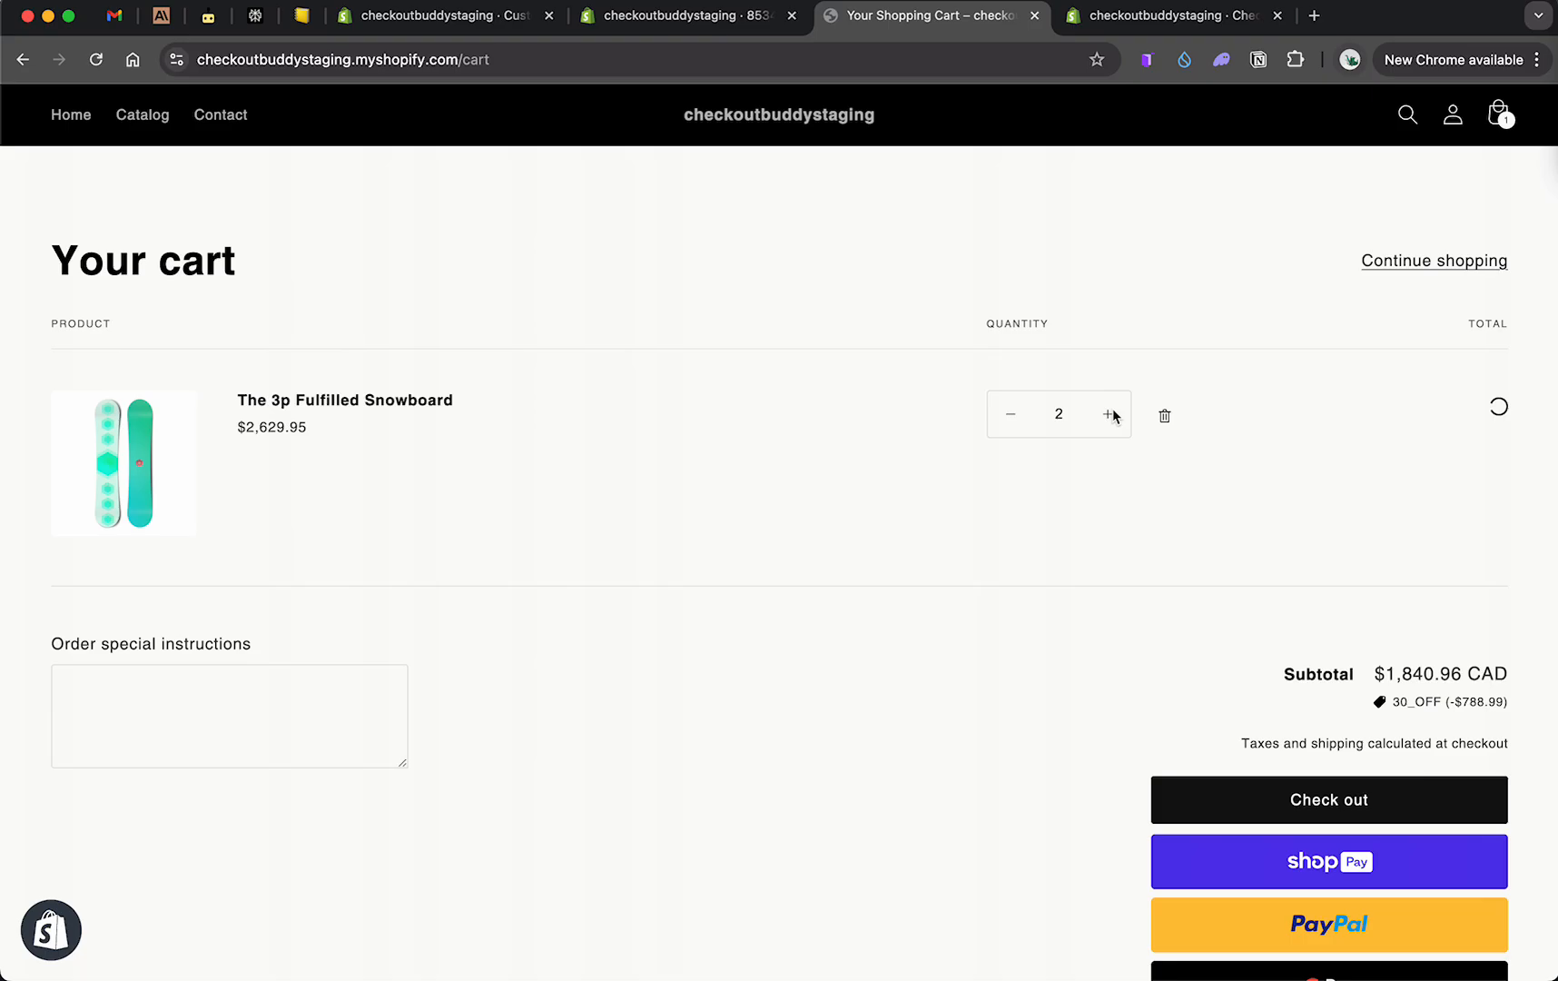
click(1109, 413)
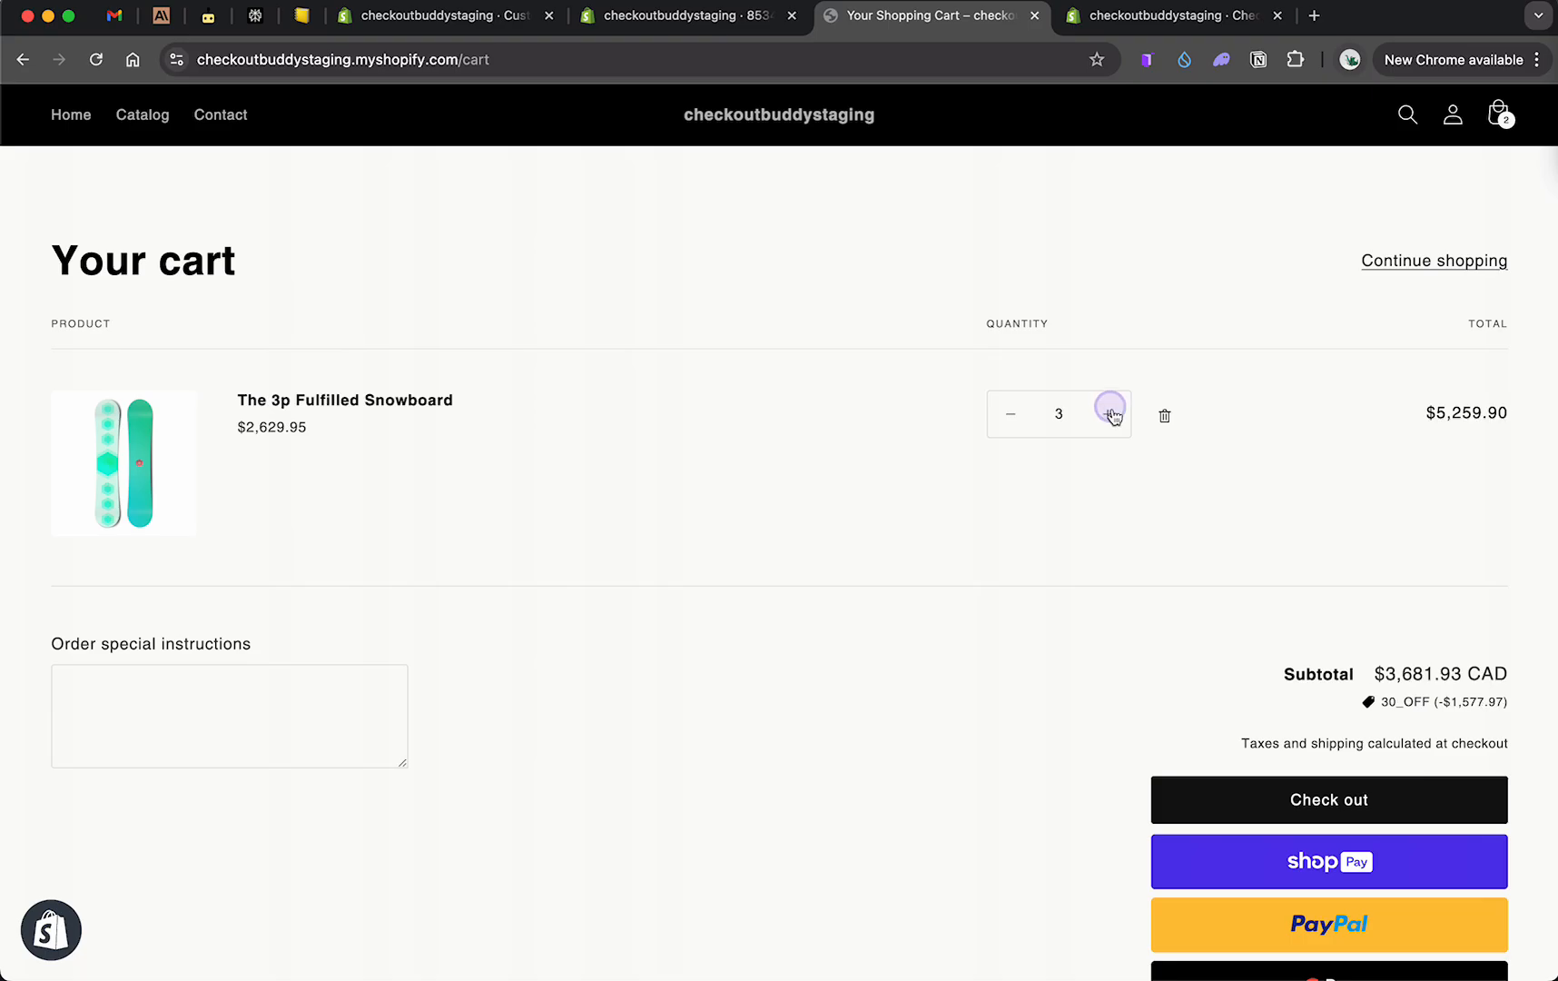
click(1309, 786)
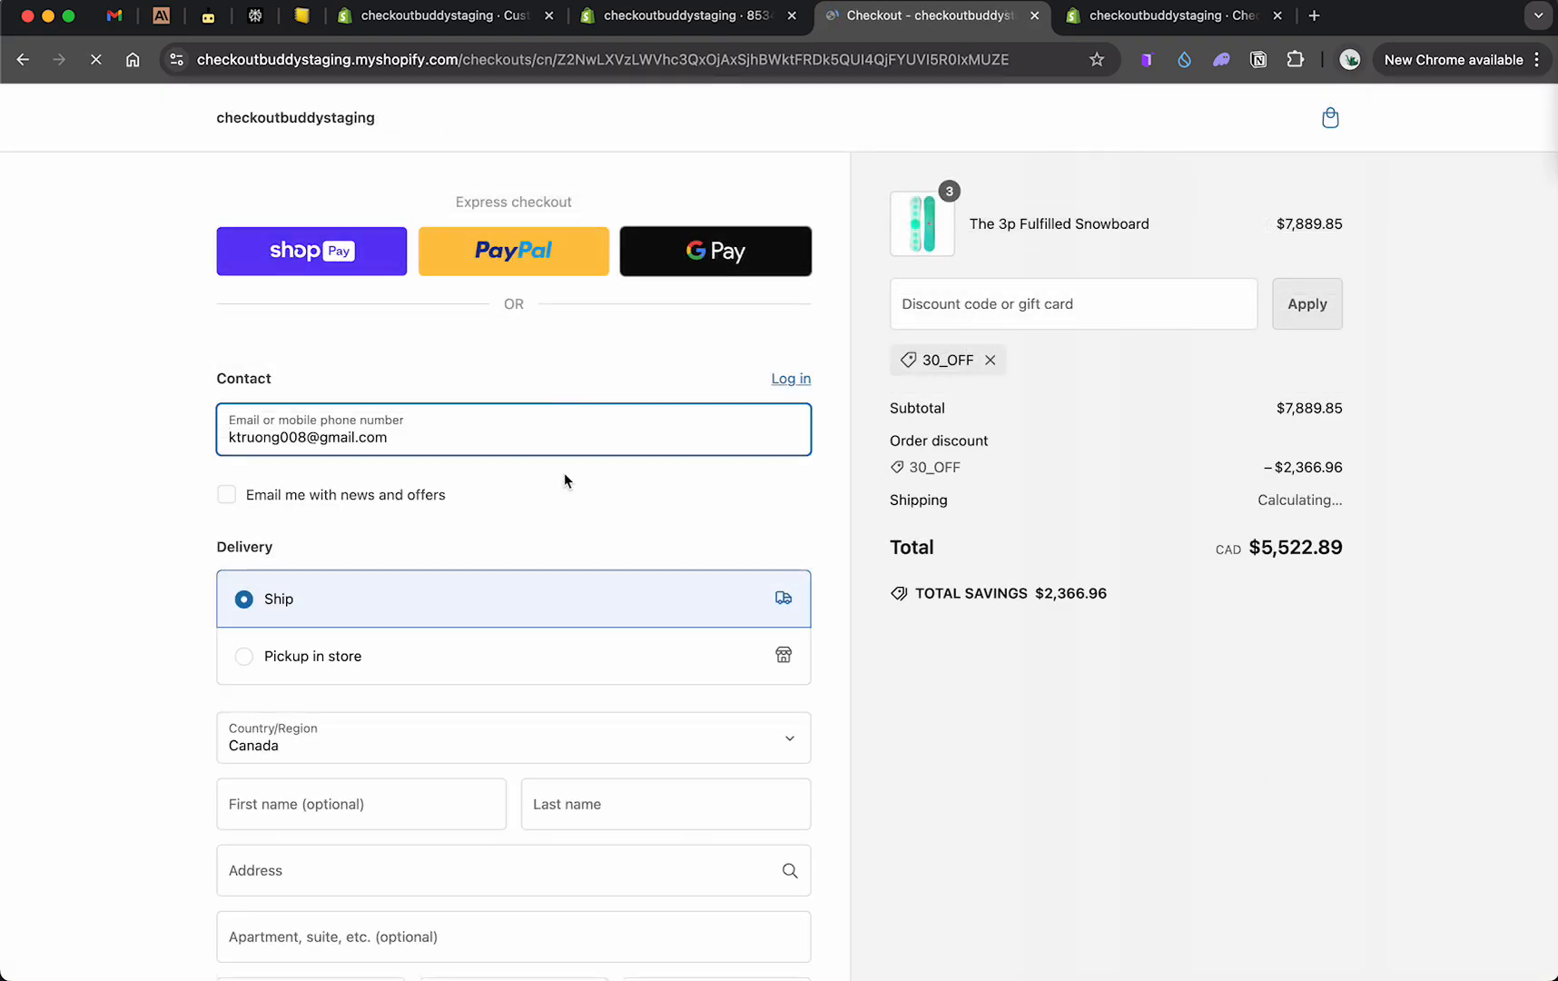
Step: Examine the checkout error message about too many items for the discount code
drag(263, 210, 678, 209)
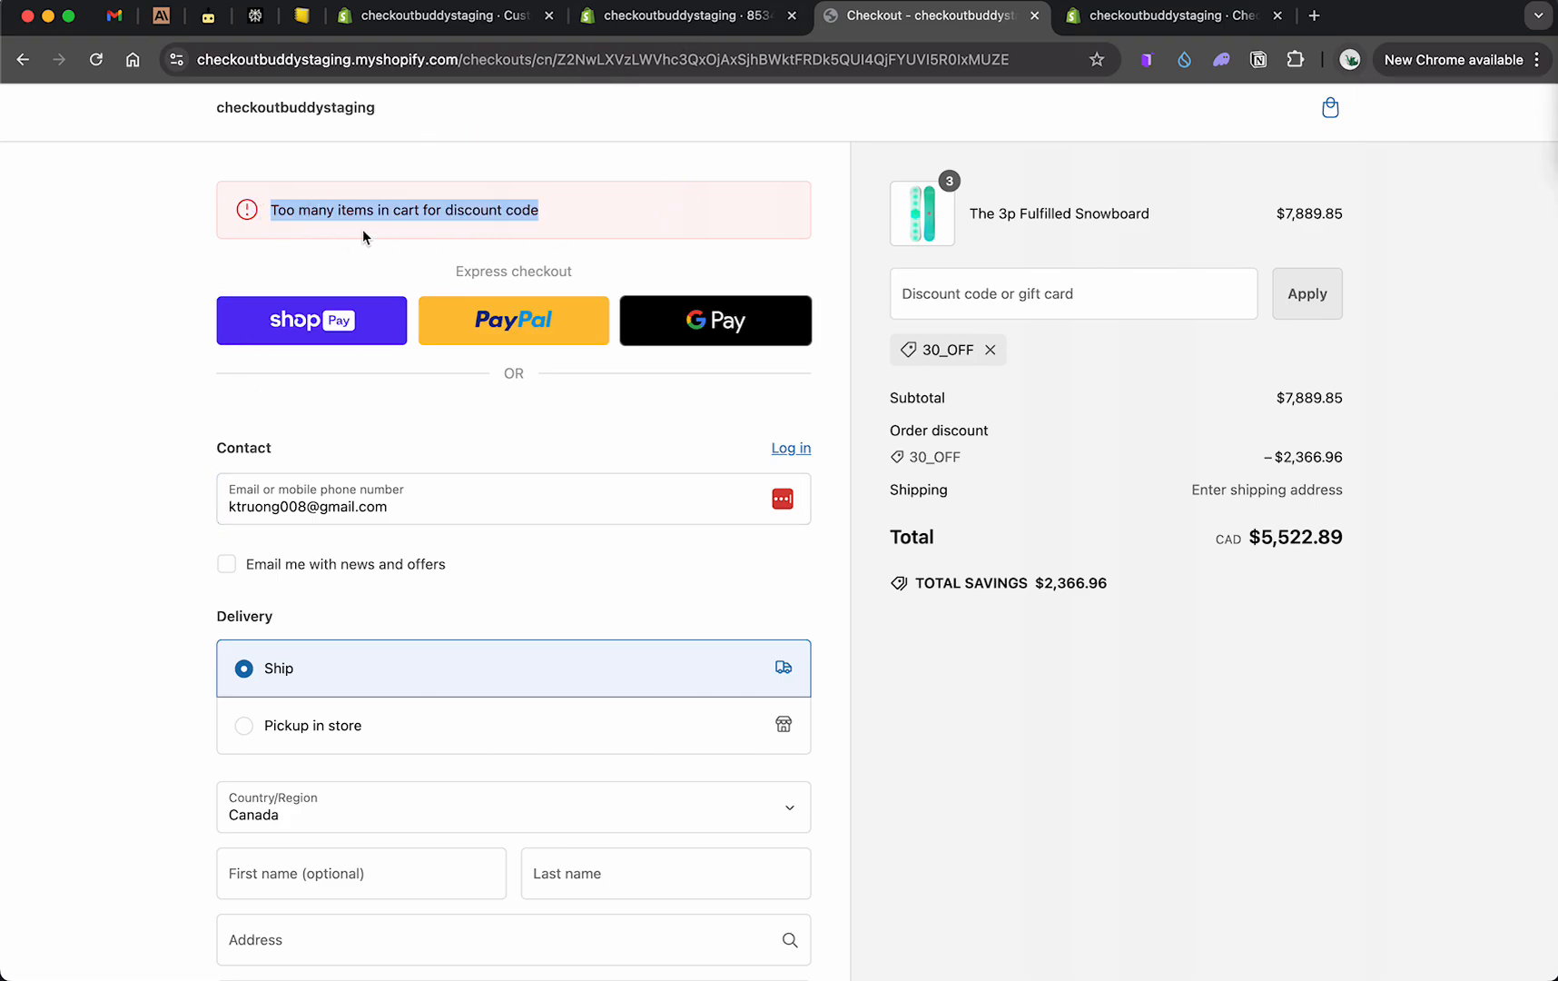
drag(294, 210, 558, 238)
scroll(554, 416, down, 15)
click(504, 802)
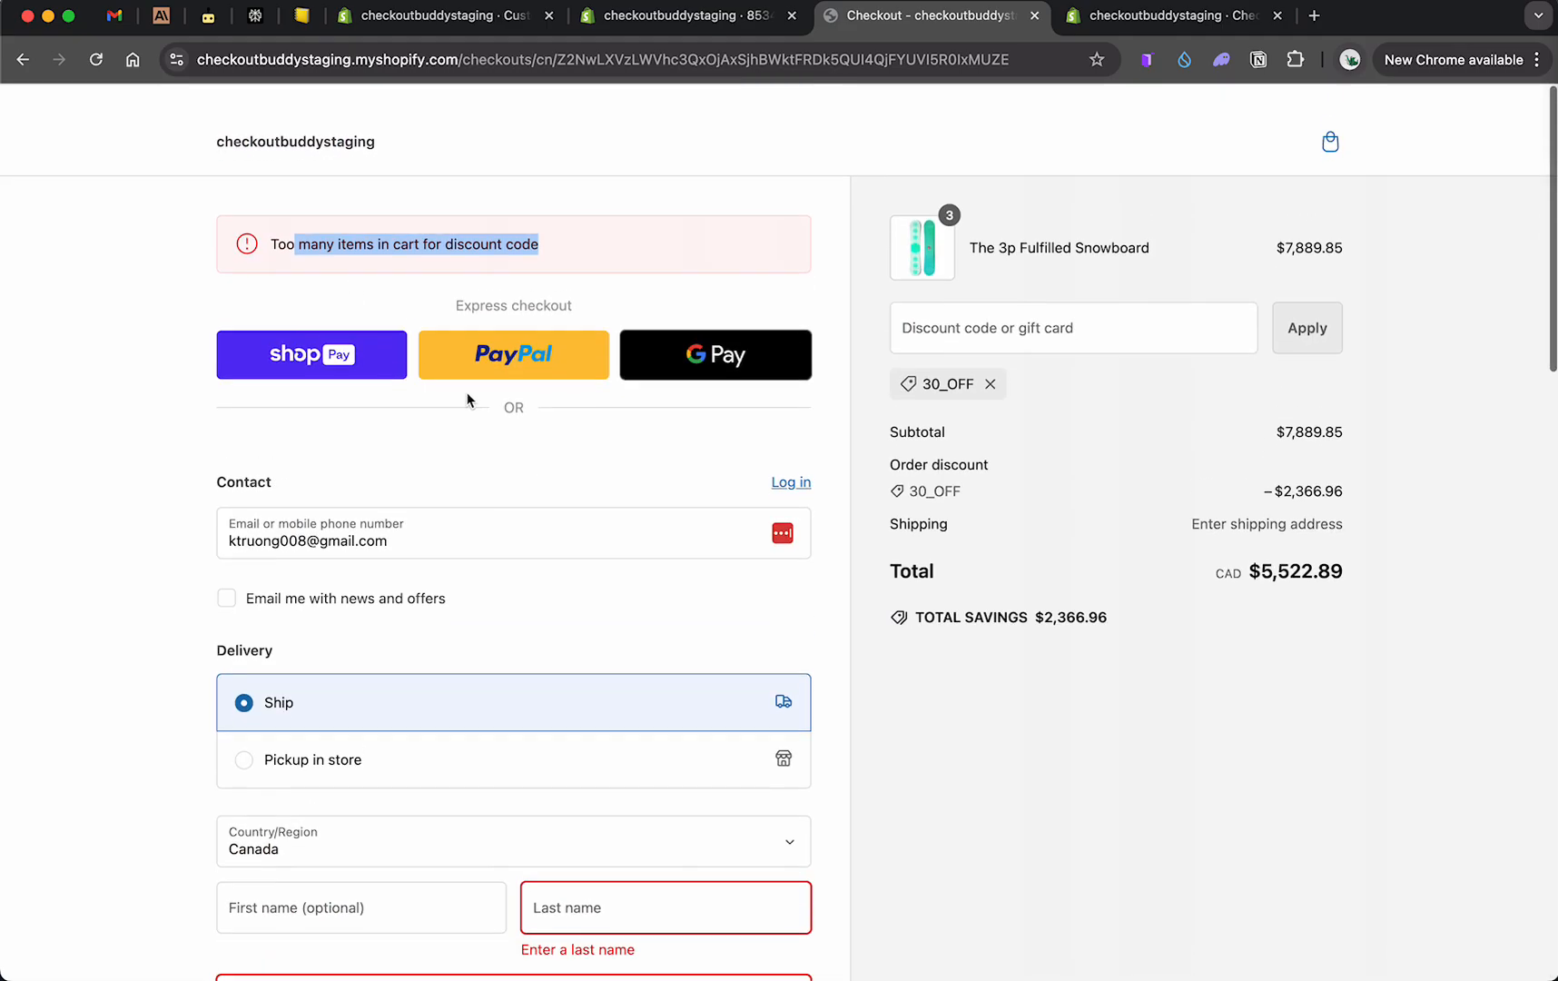
triple_click(280, 220)
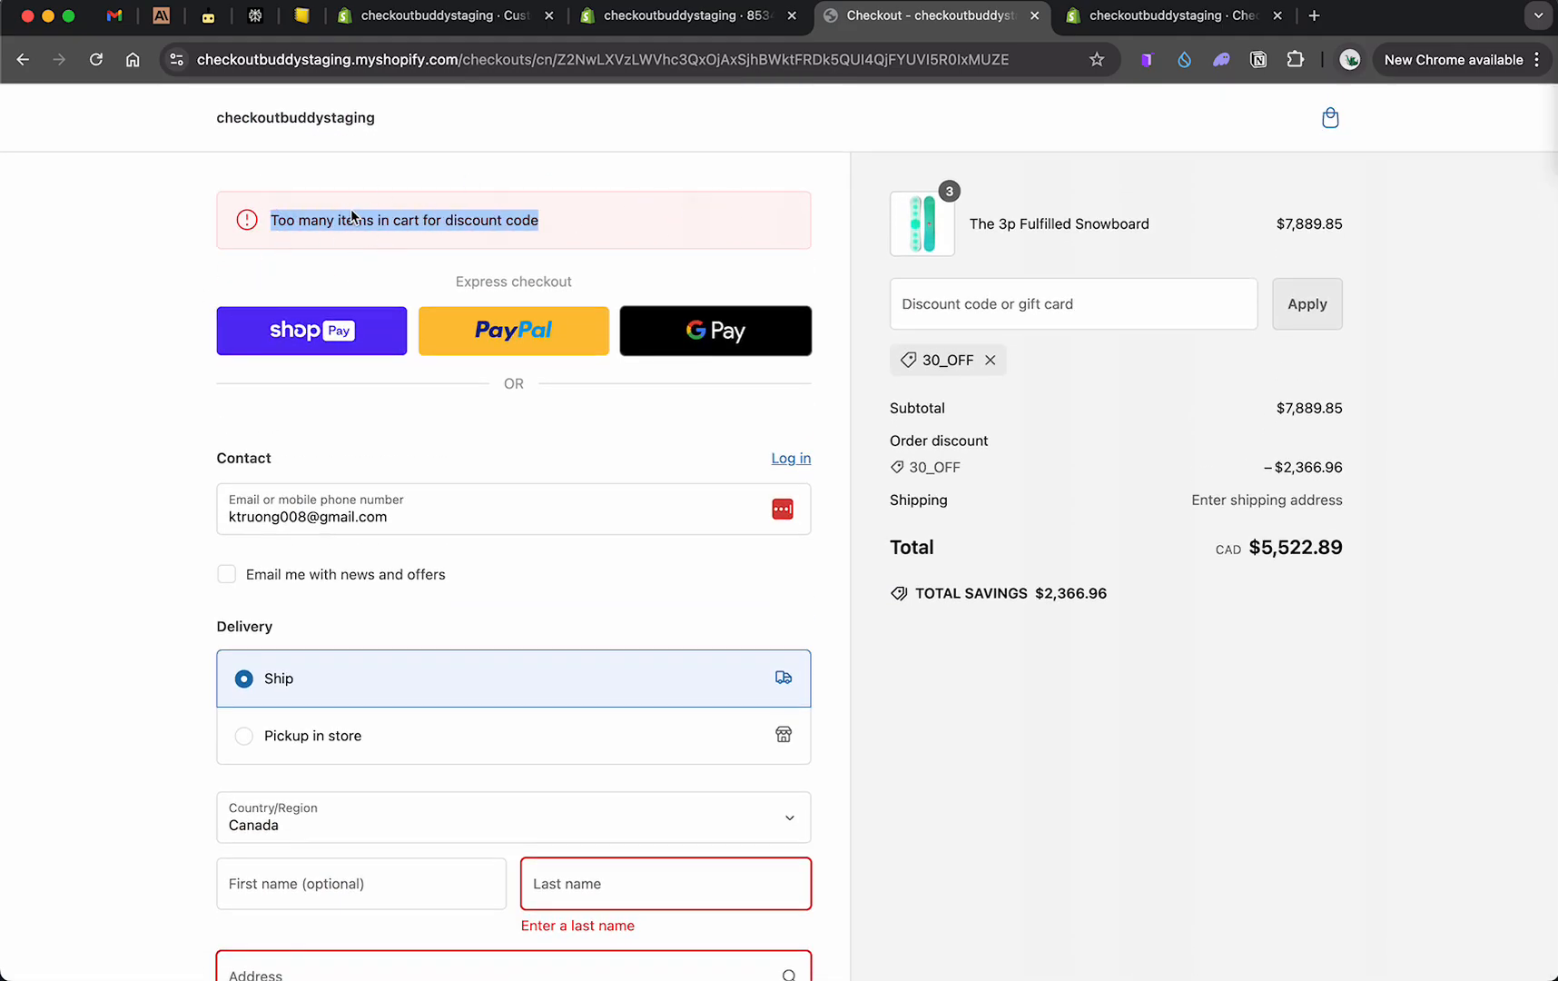
Step: Remove the 30_OFF discount and try to pay again
click(990, 360)
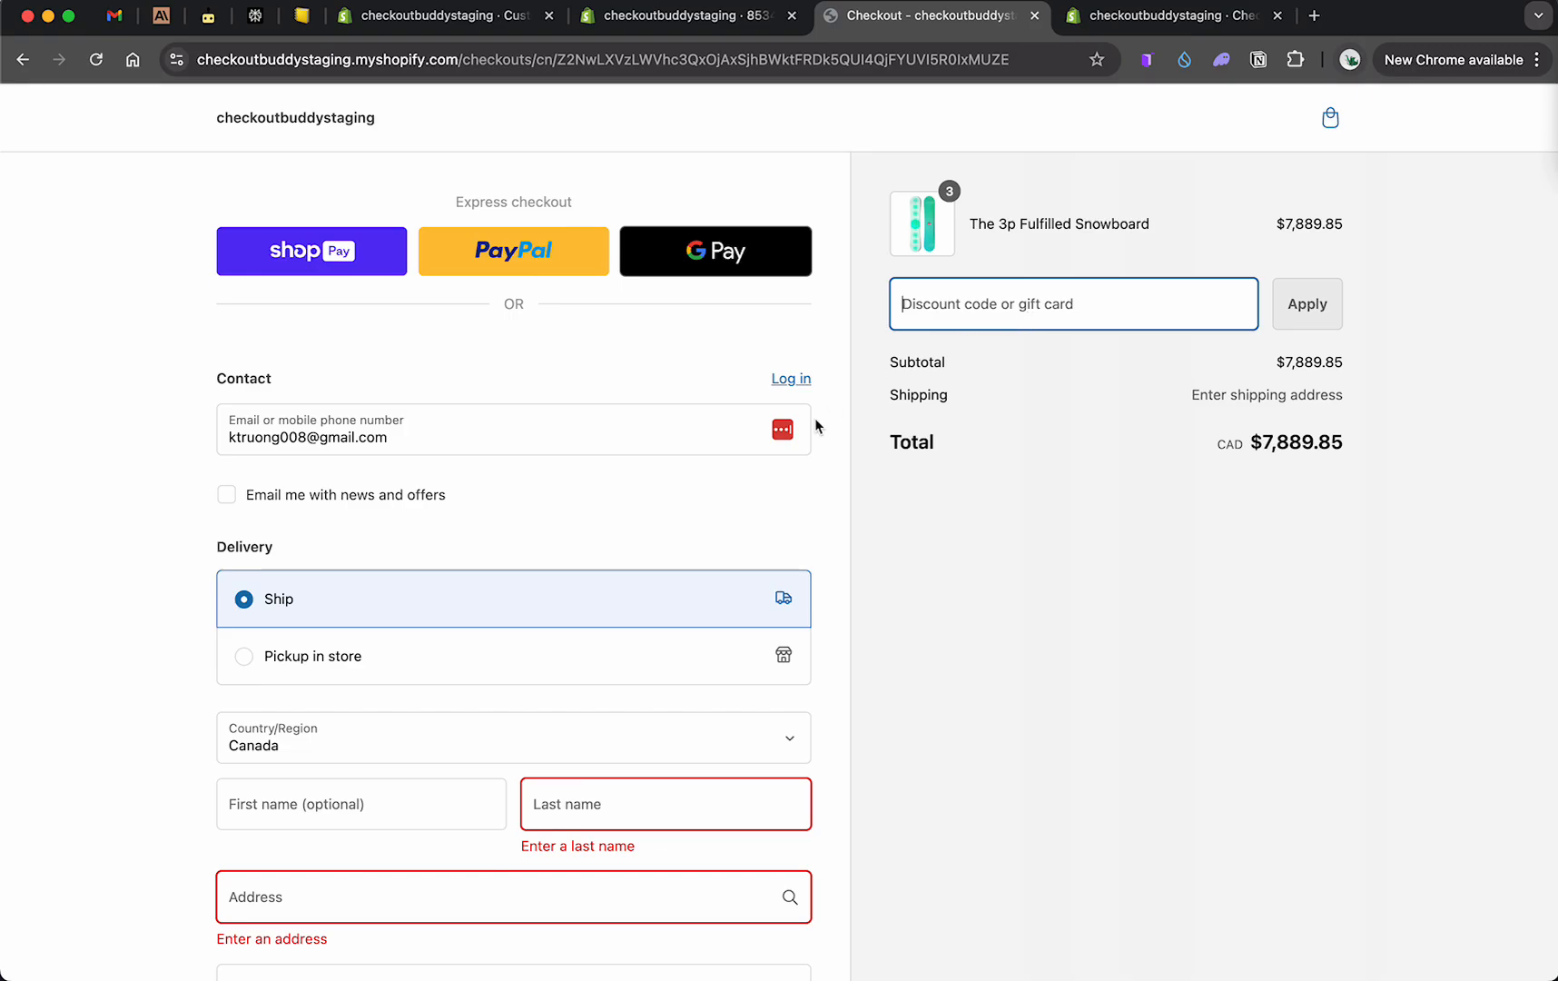
scroll(807, 445, down, 20)
click(563, 790)
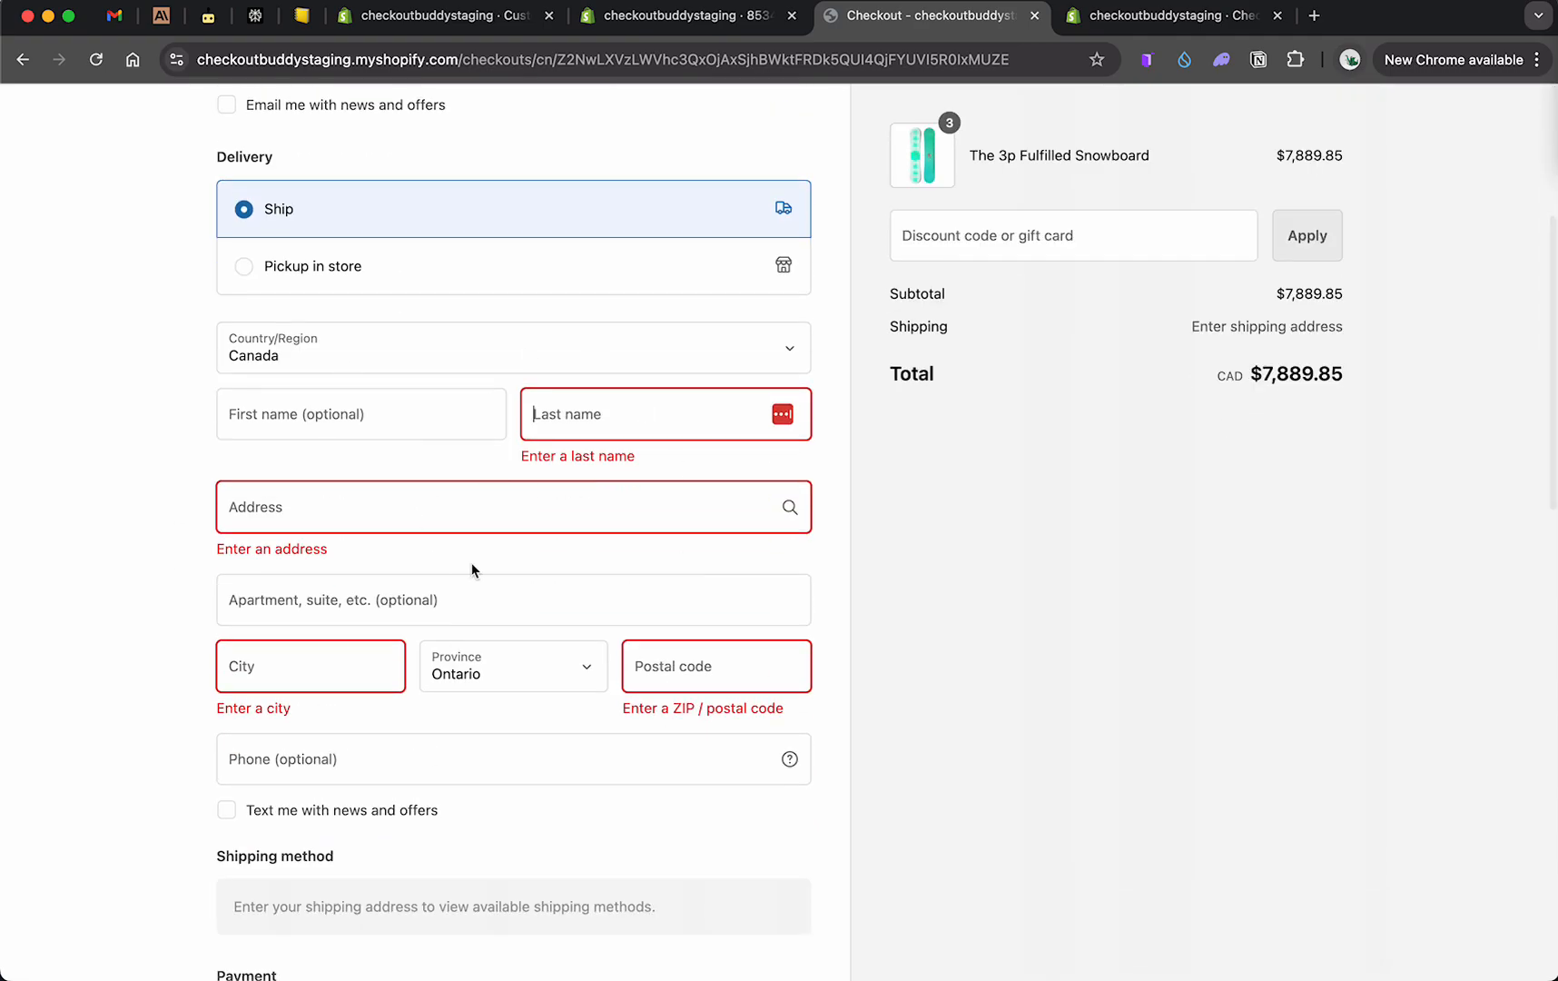
scroll(525, 549, up, 5)
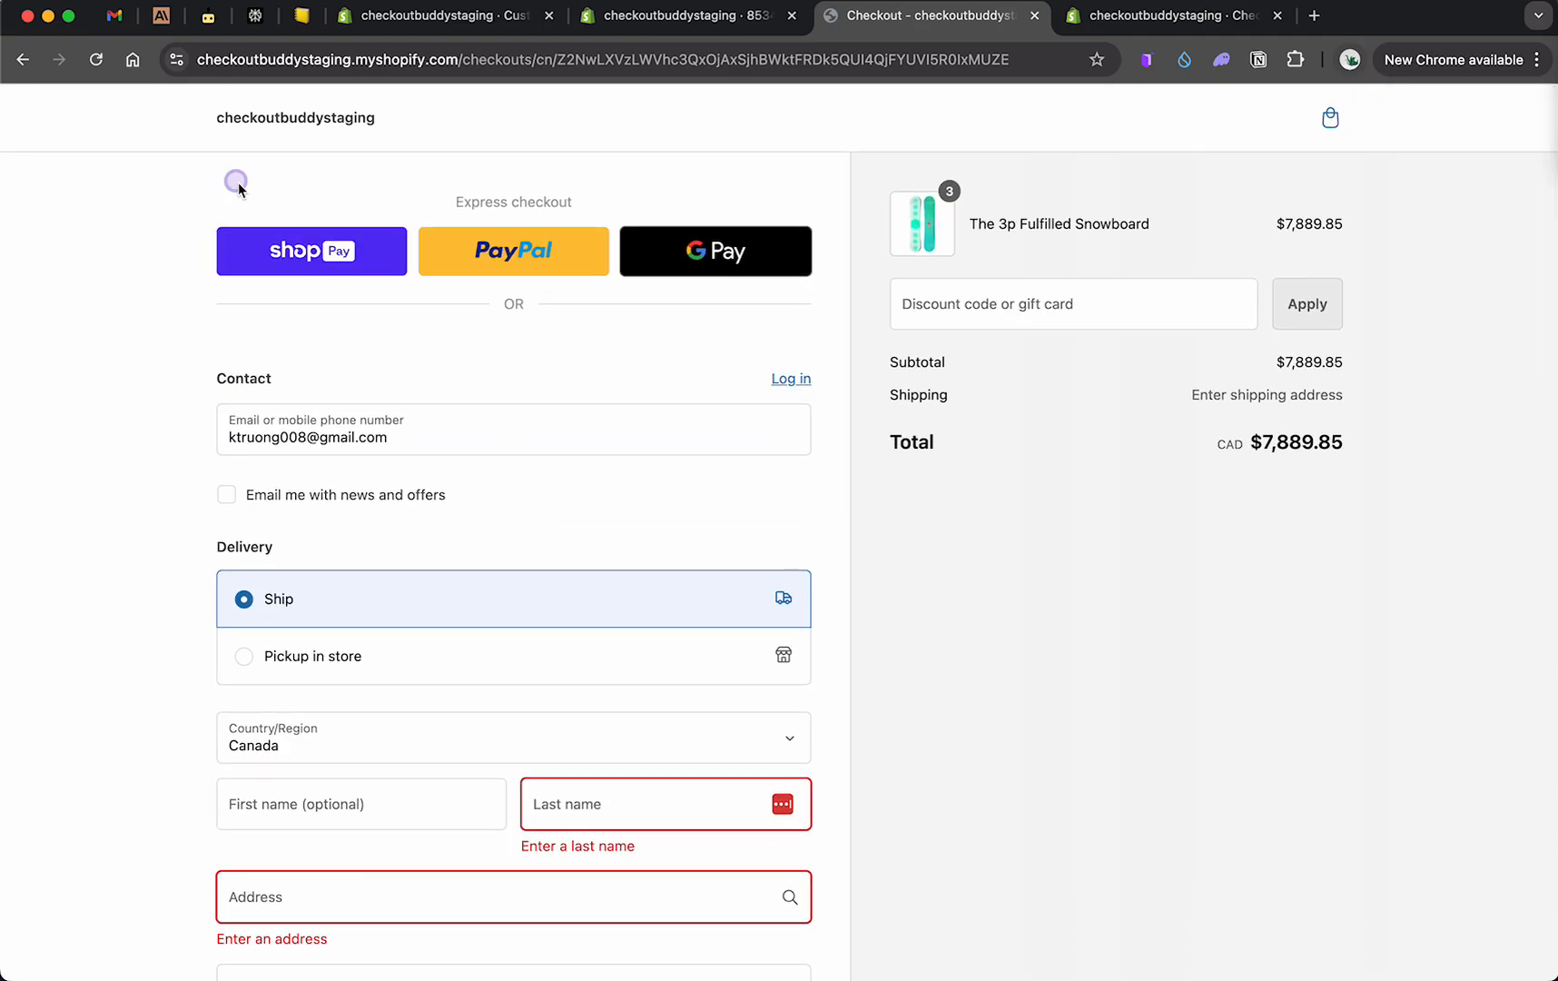
Step: Reapply discount code 30_OFF at checkout with three snowboards in the cart
drag(230, 184, 898, 215)
click(970, 308)
text(30_OFF)
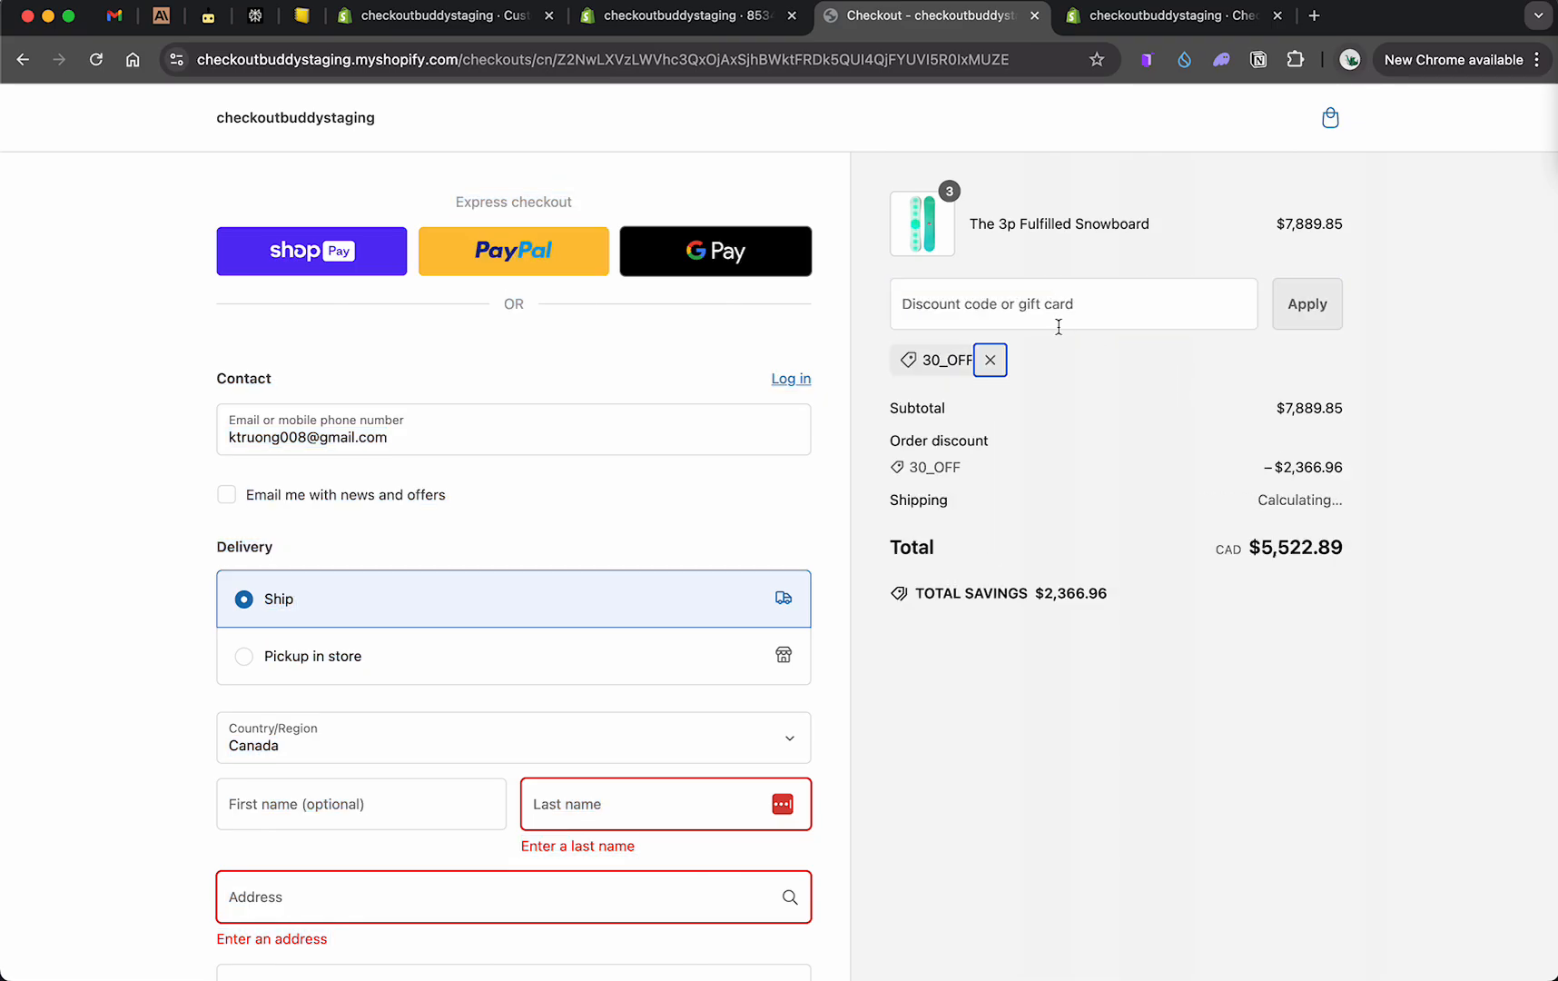
click(389, 186)
scroll(528, 841, down, 20)
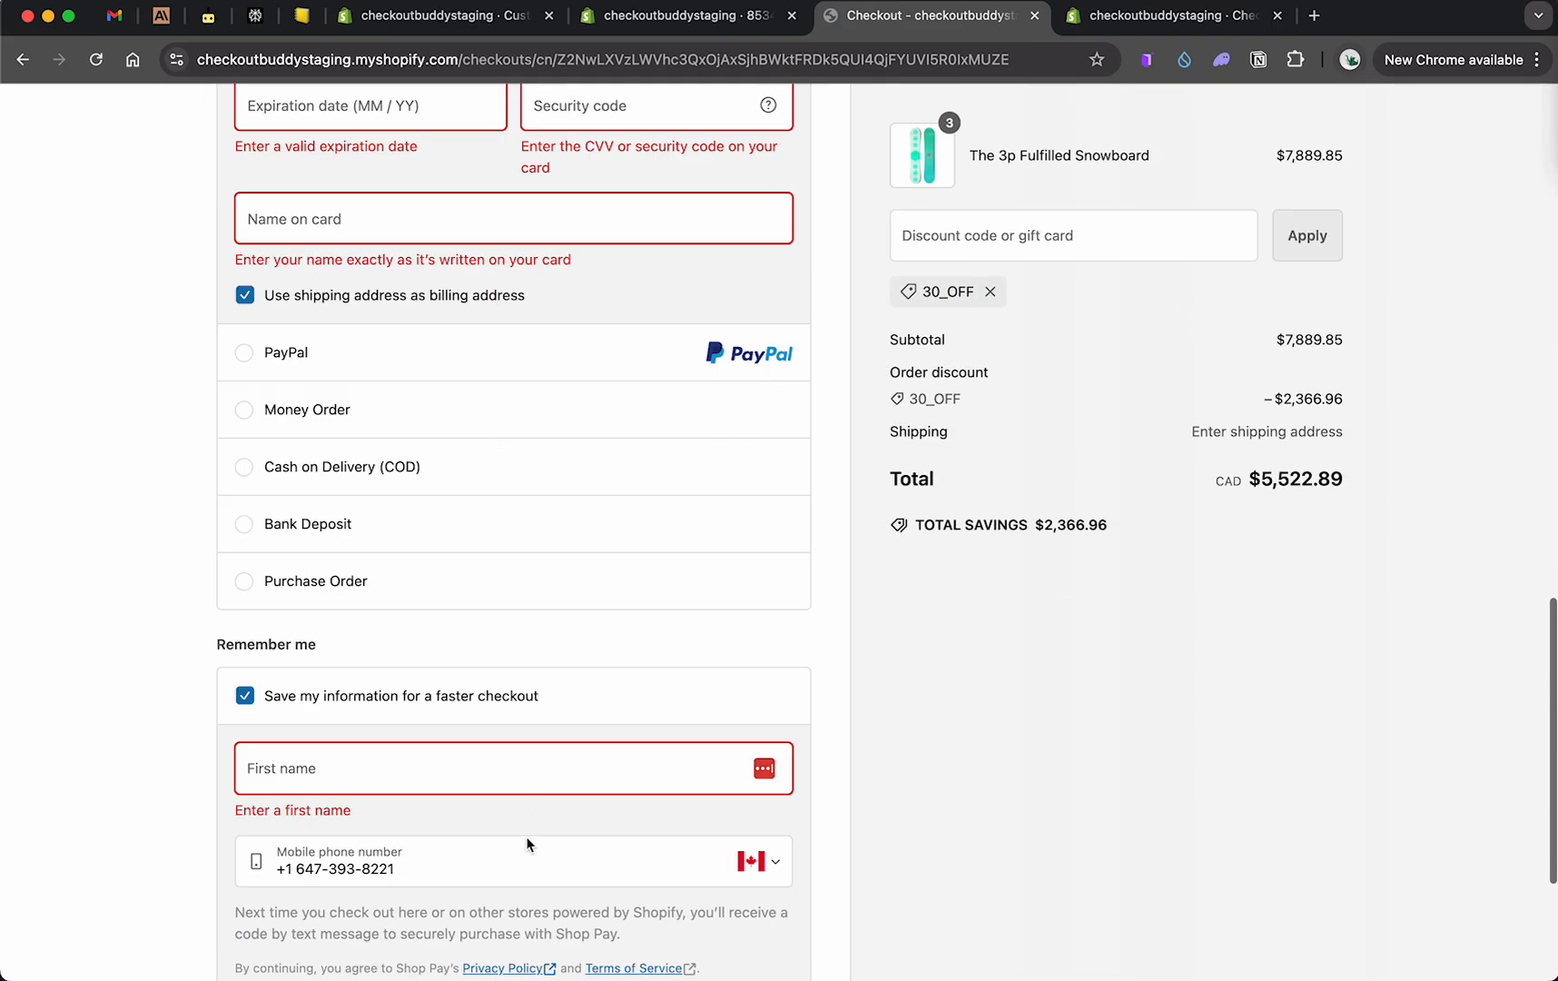
Step: Go back to the admin and open the demo function to review its checkout validator rule on the trigger-test cart attribute
click(533, 806)
click(703, 16)
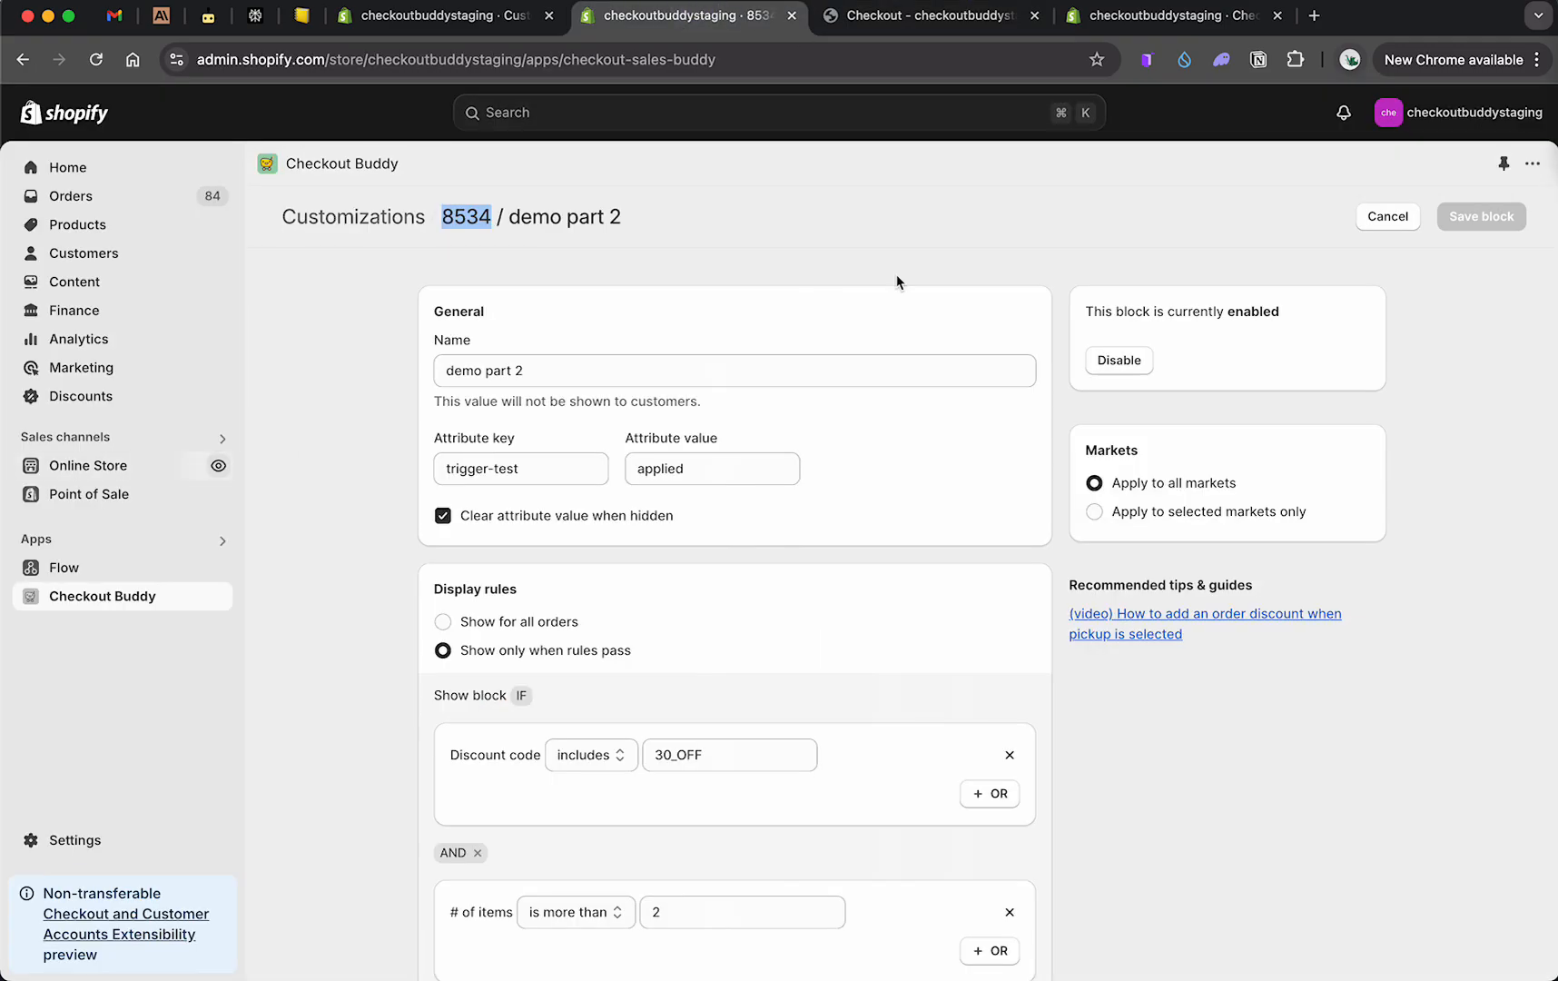
click(1382, 218)
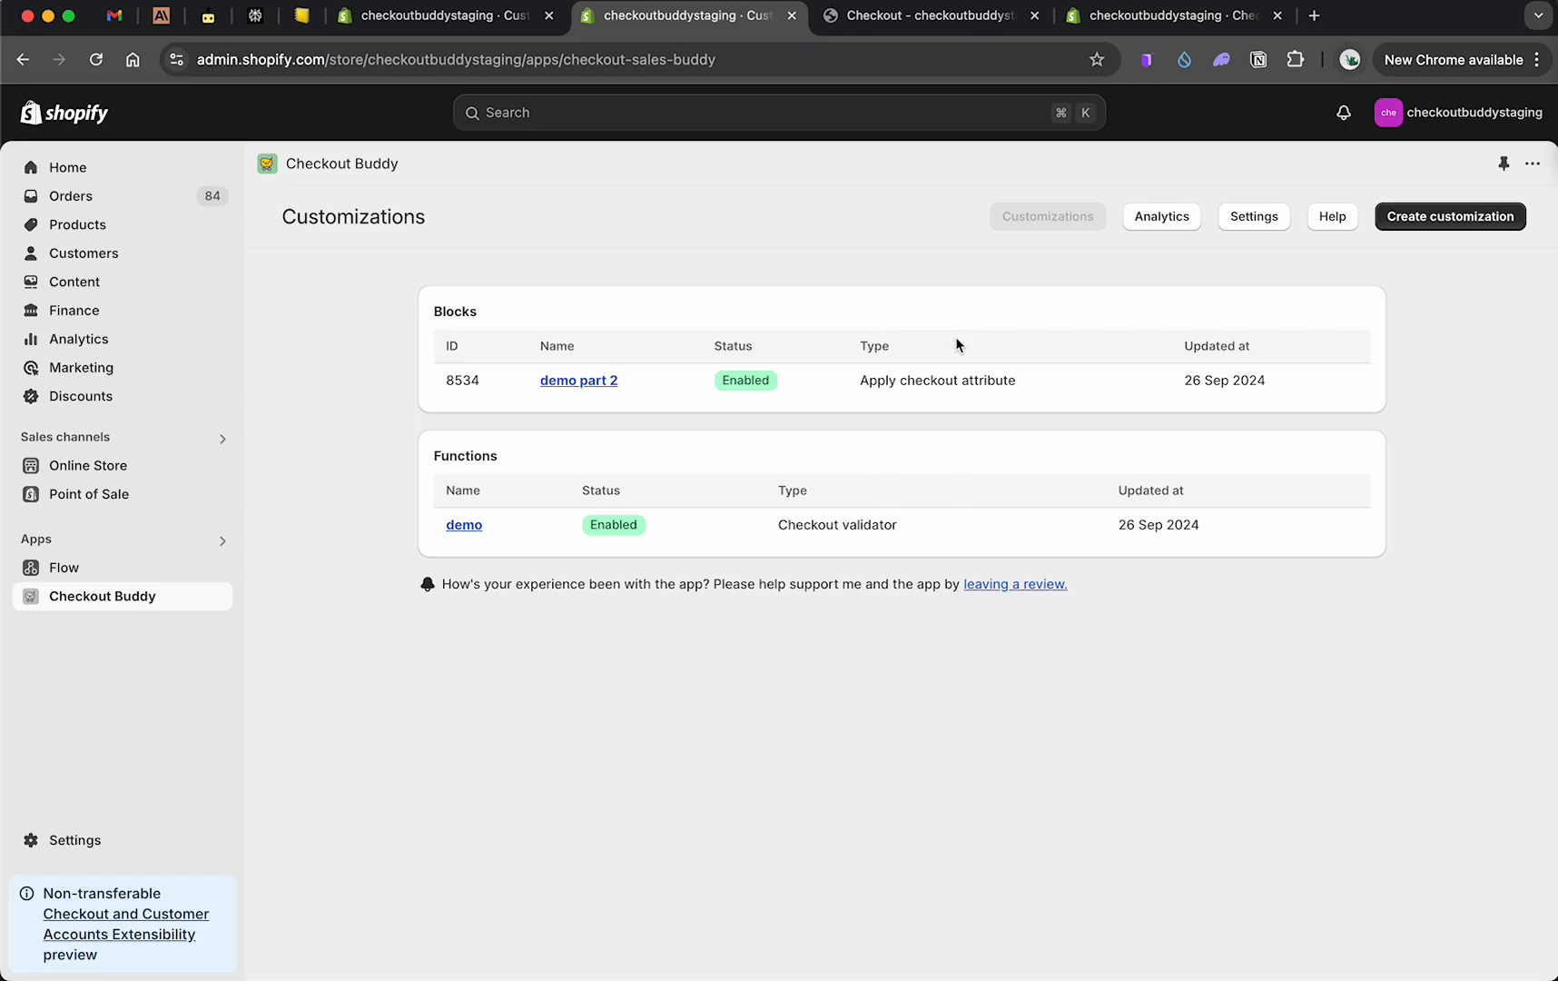
click(567, 524)
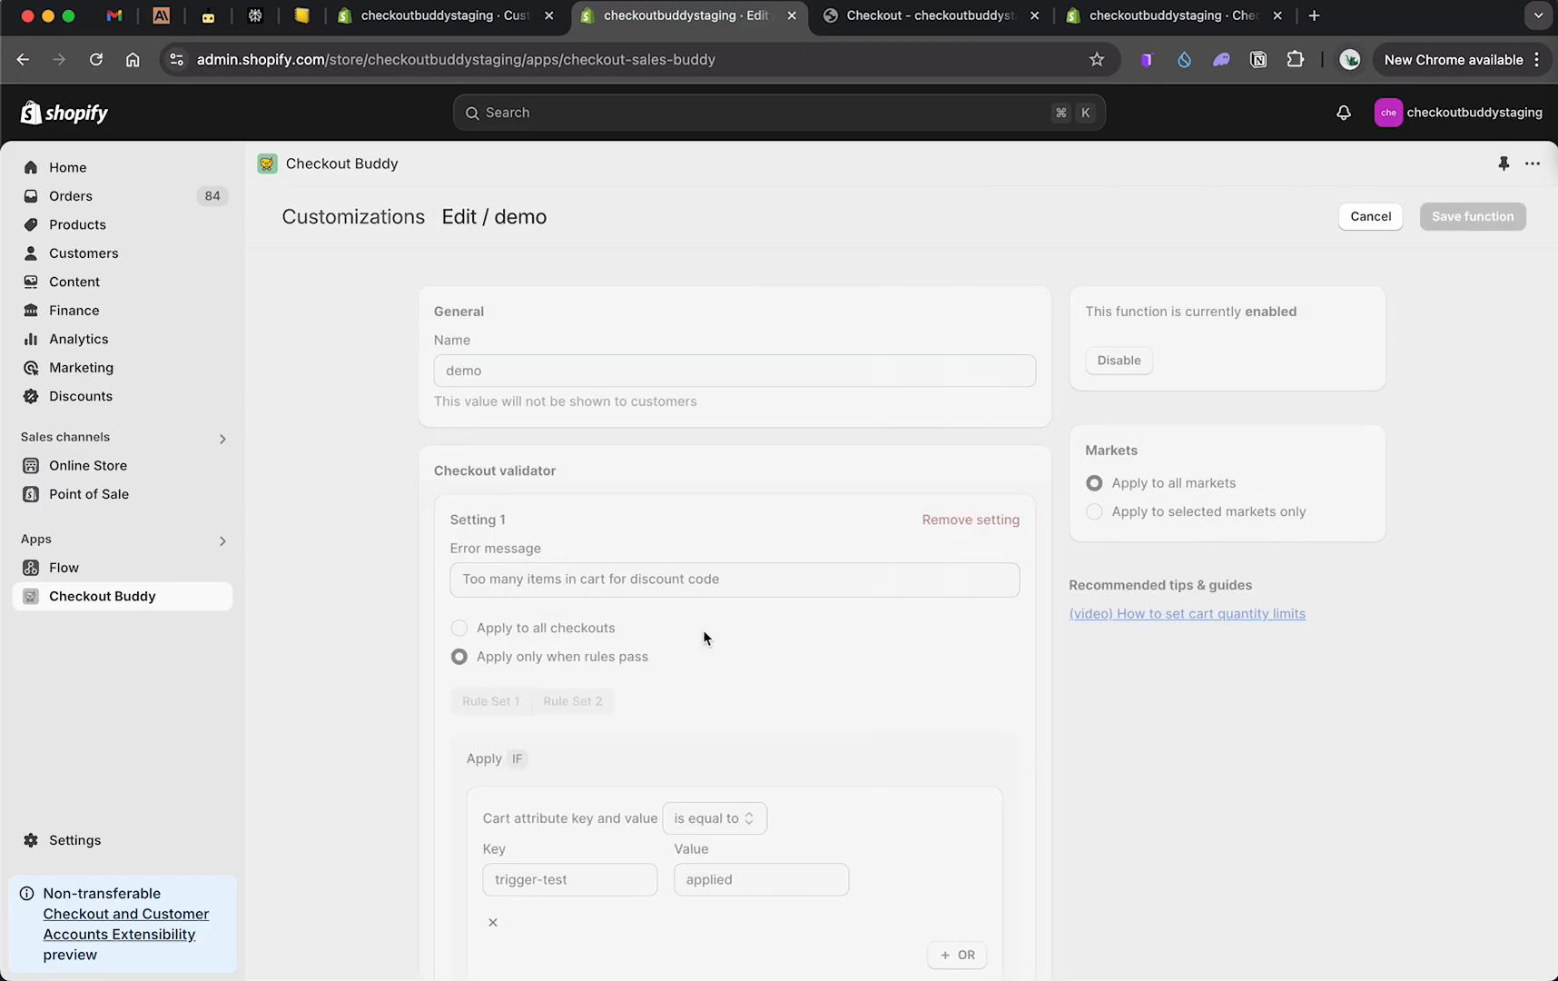
scroll(701, 636, down, 3)
scroll(633, 417, up, 2)
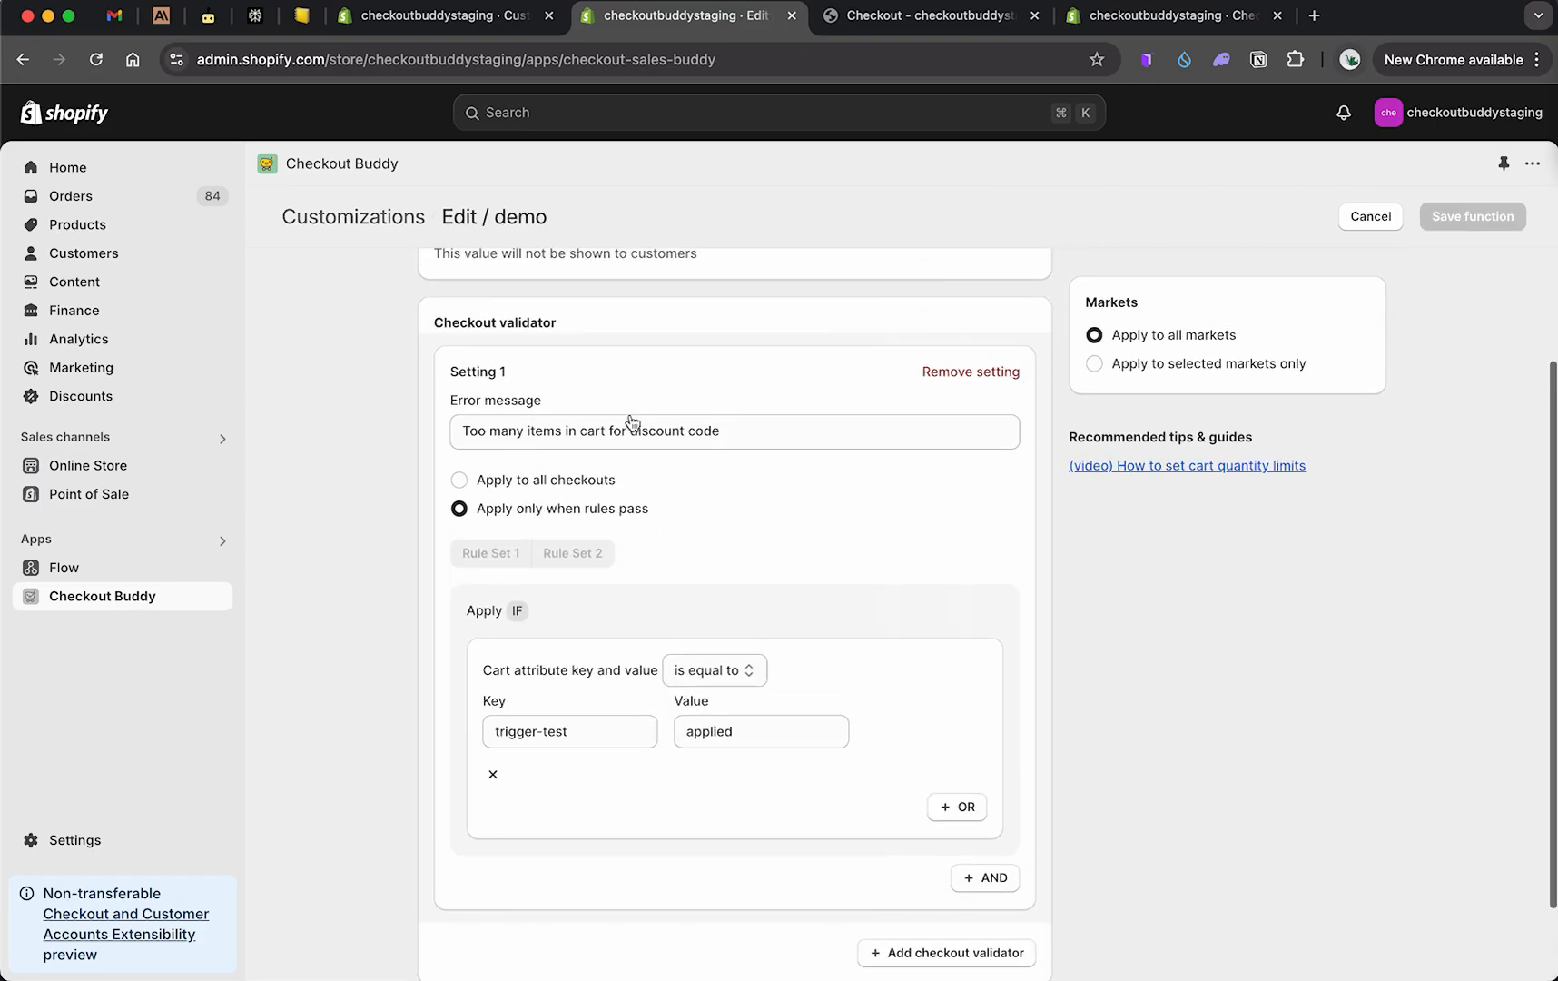
drag(490, 670, 695, 679)
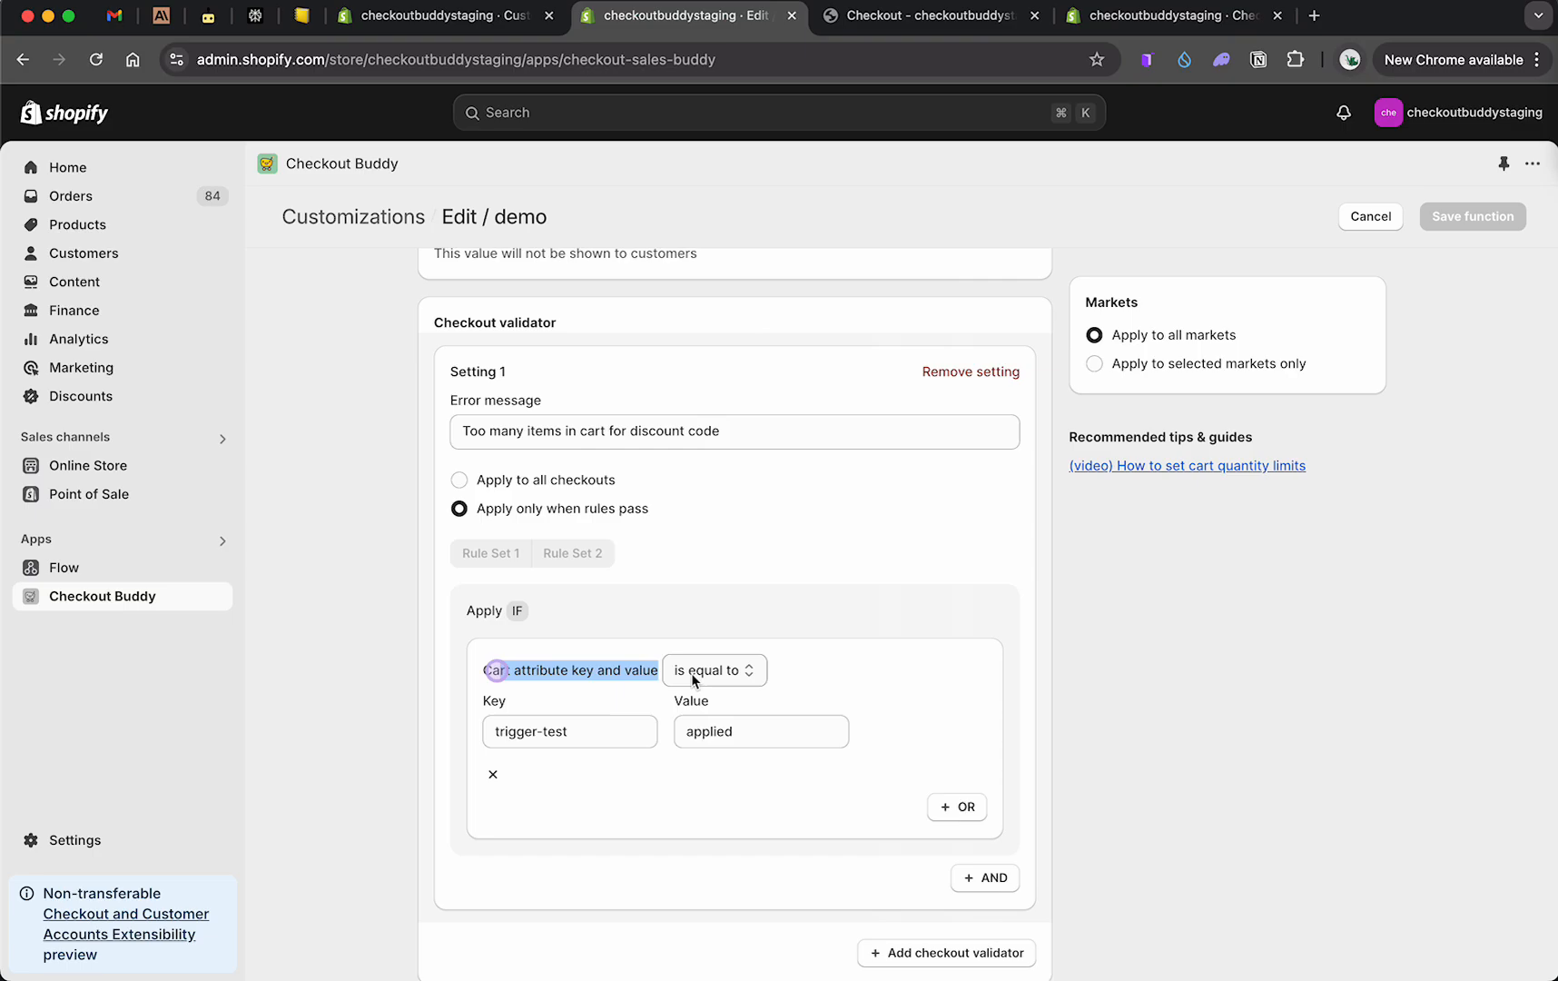
triple_click(530, 734)
Step: Return to the customizations list and review the demo part 2 block's attribute key, value and display rules
click(1358, 209)
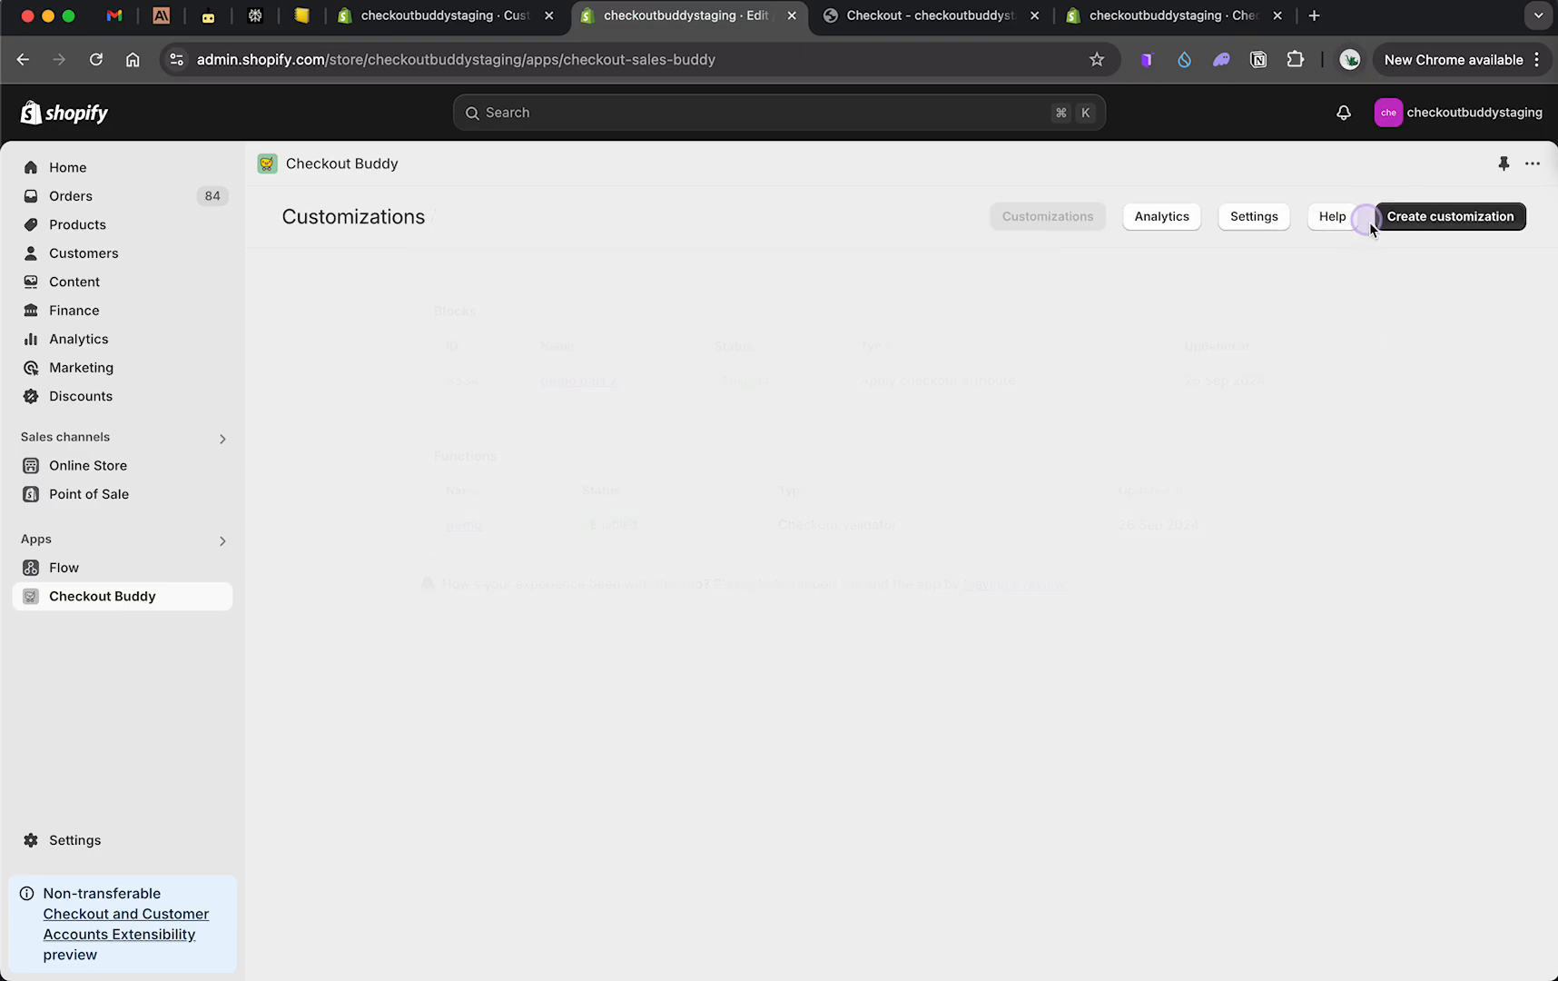
click(599, 381)
scroll(653, 647, down, 2)
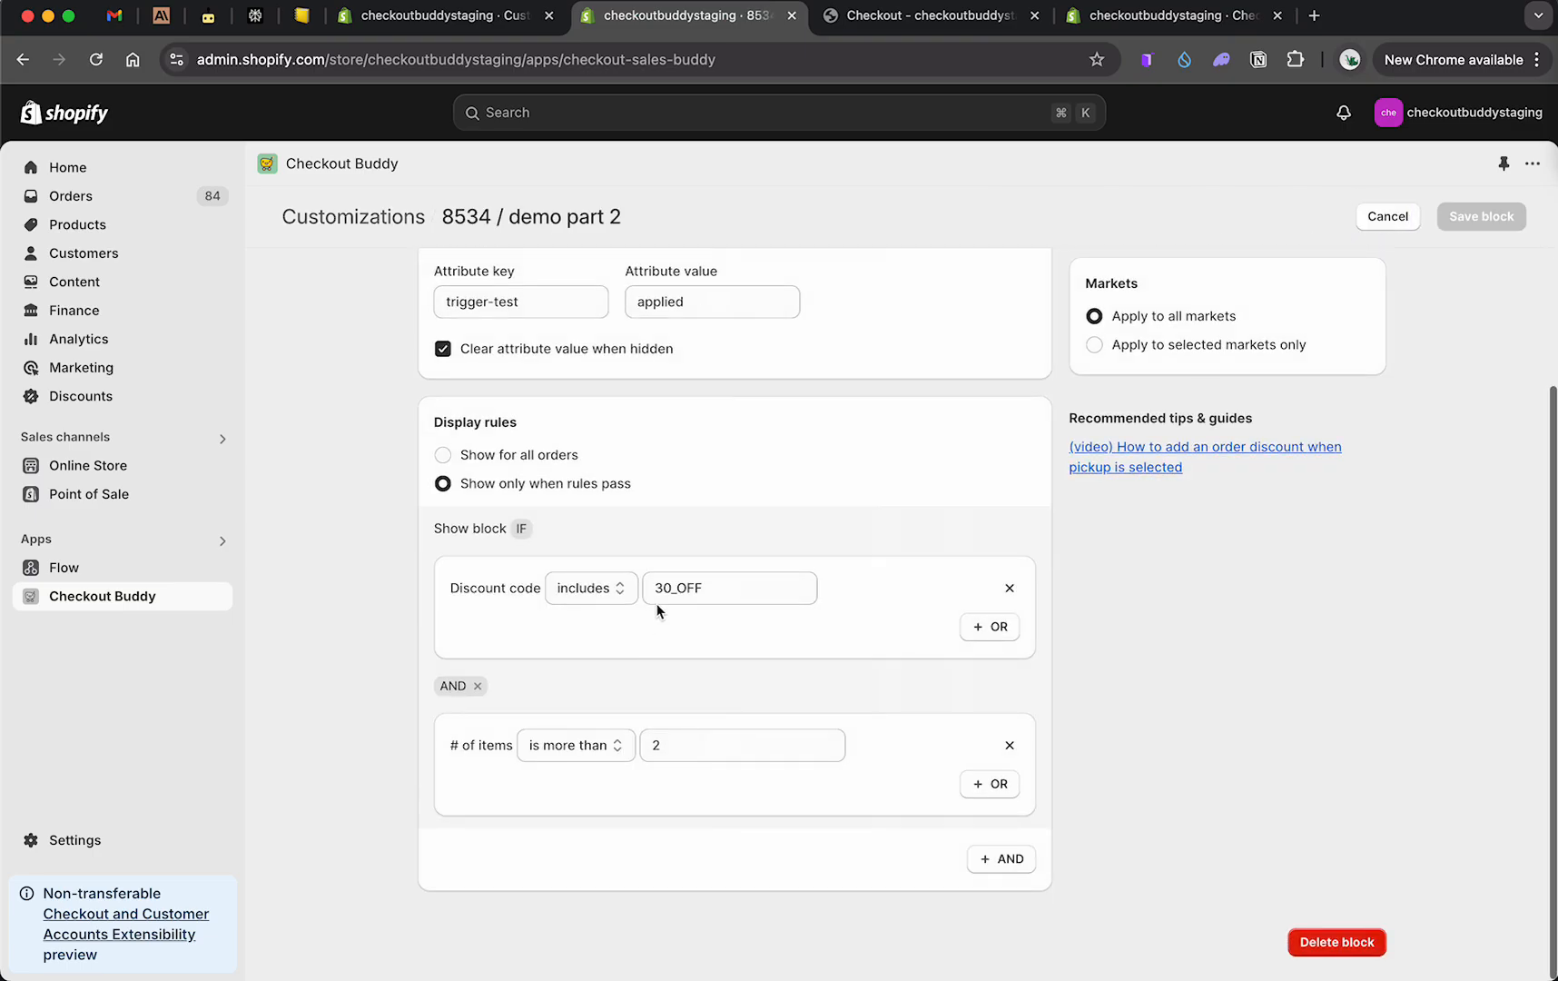
scroll(649, 563, up, 3)
click(517, 464)
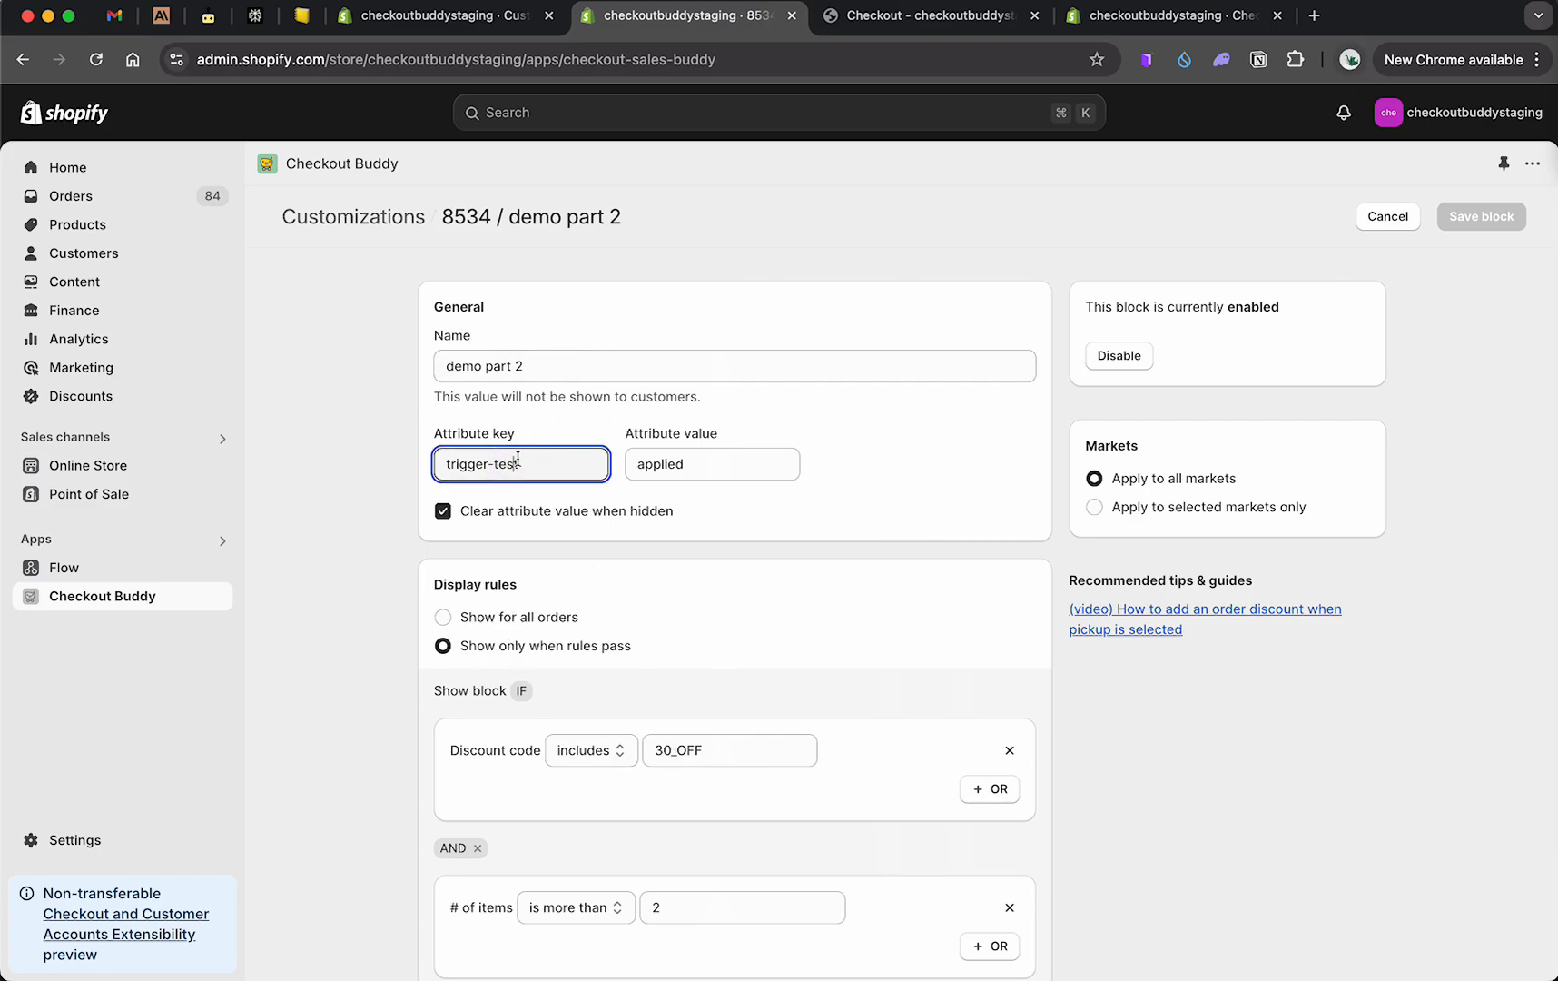
scroll(561, 666, down, 3)
drag(470, 620, 663, 636)
drag(427, 777, 692, 745)
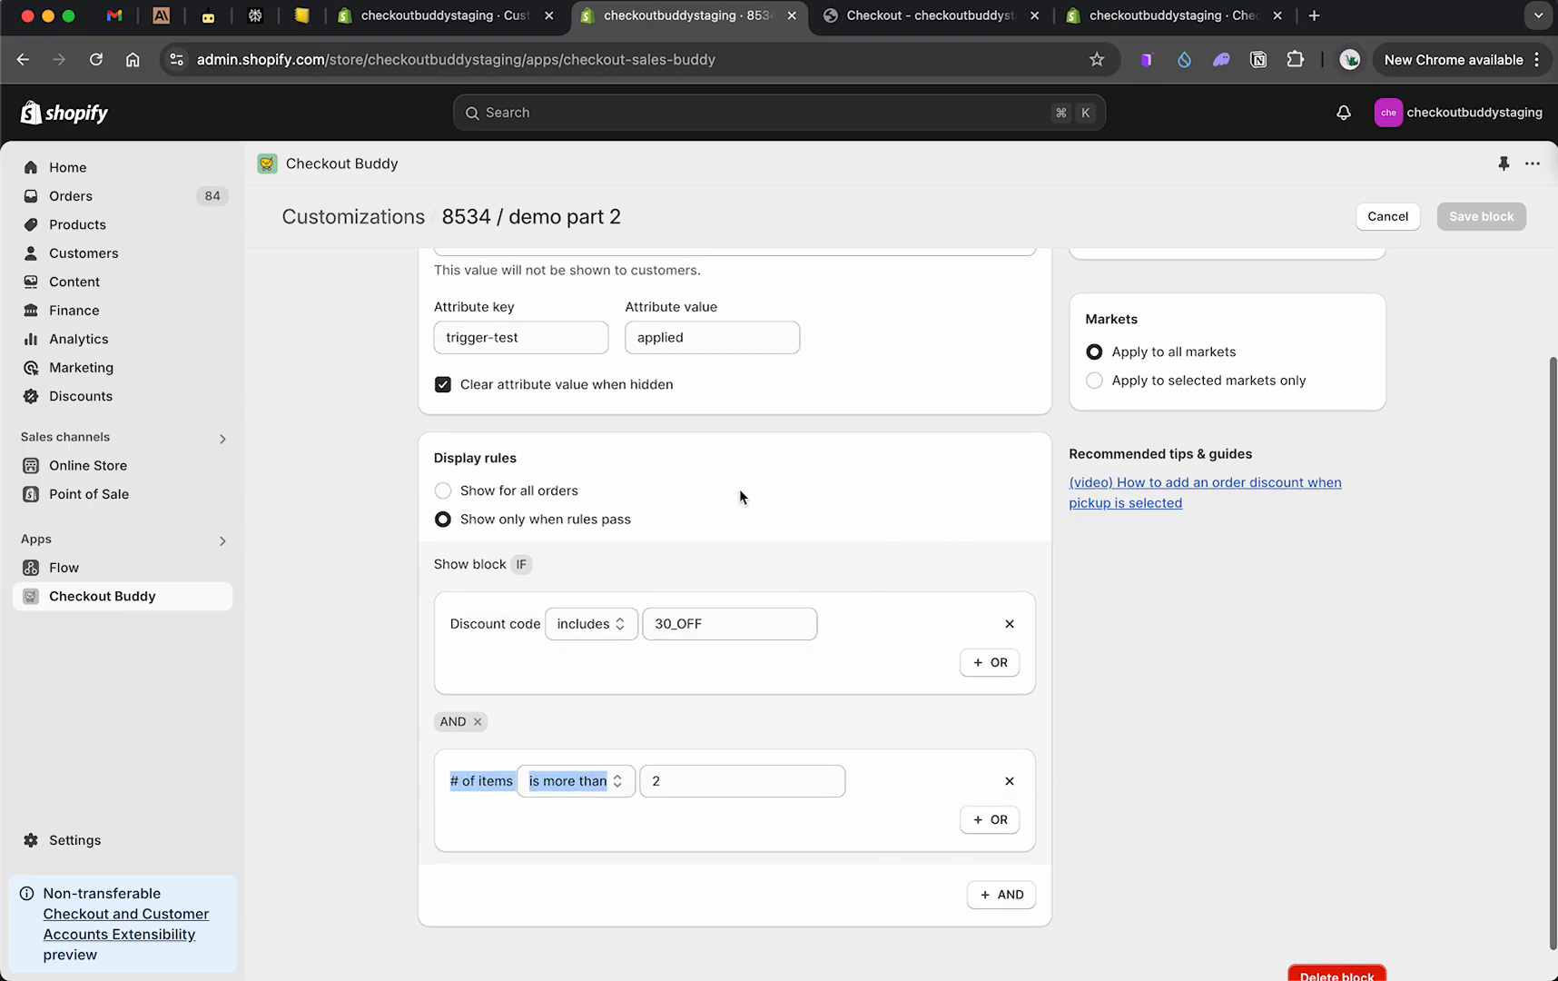
scroll(741, 498, up, 3)
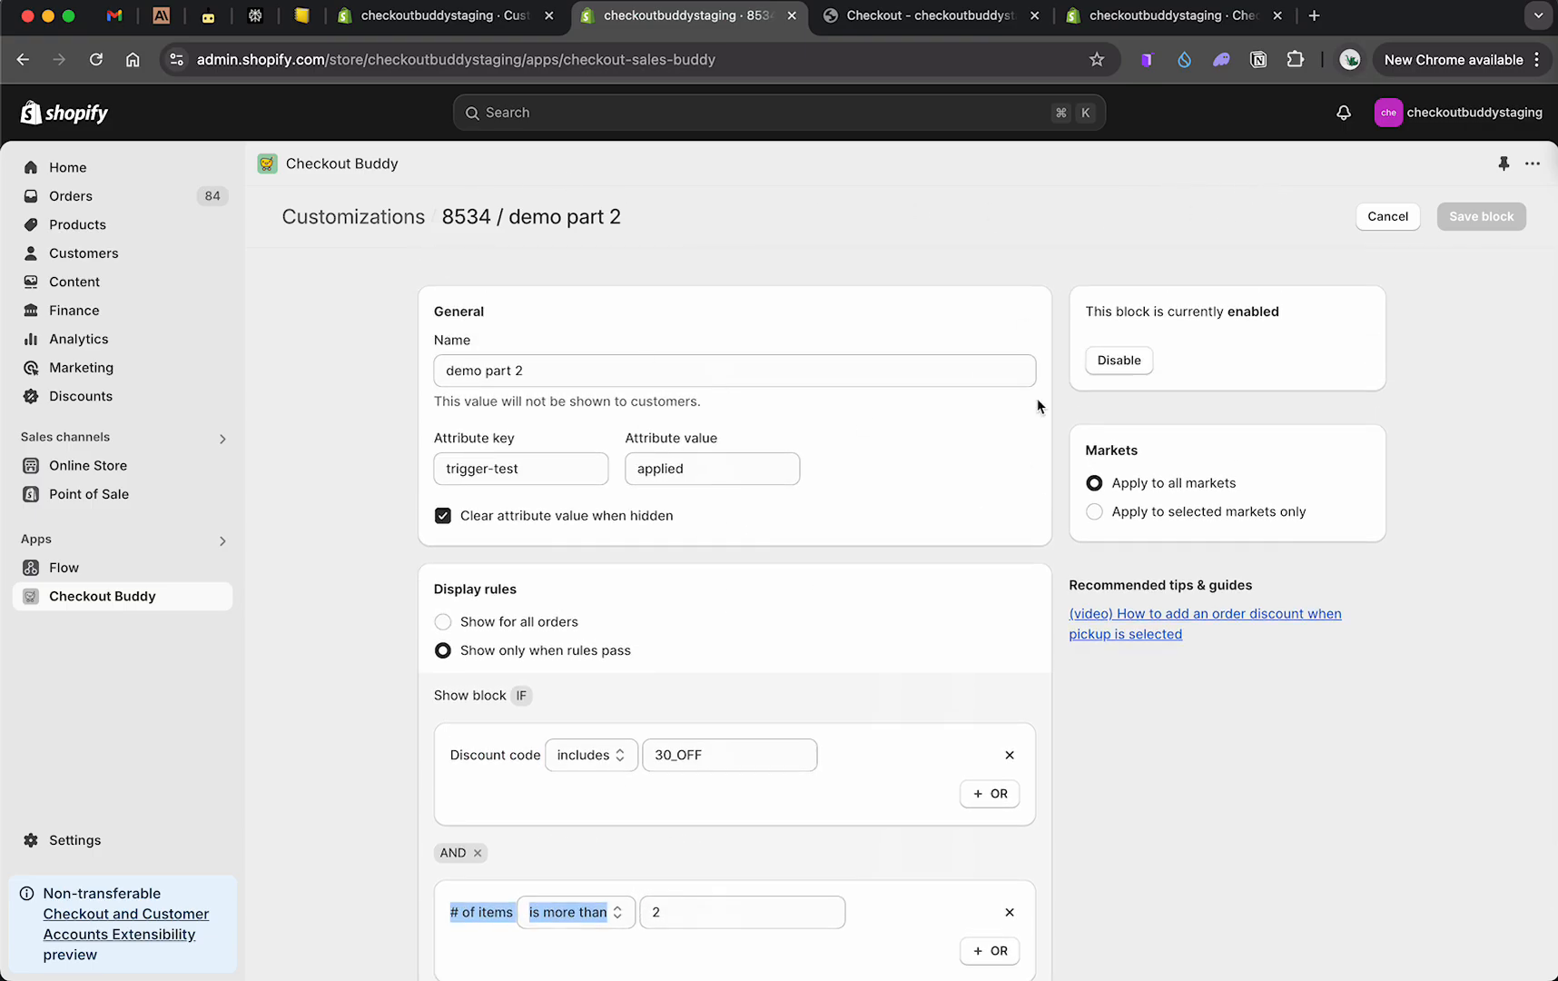